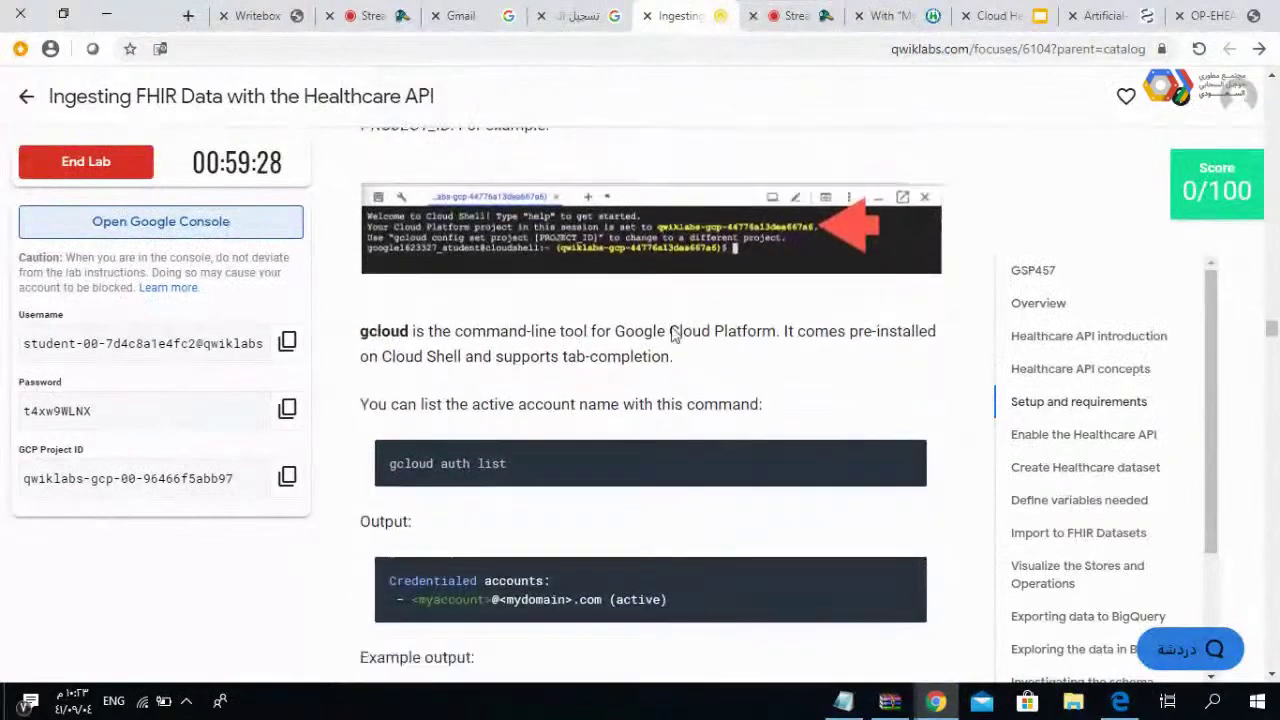
- Copy the lab's username and submit it as the e-mail of another account on the Google sign-in page
scroll(672, 334, "down", 2)
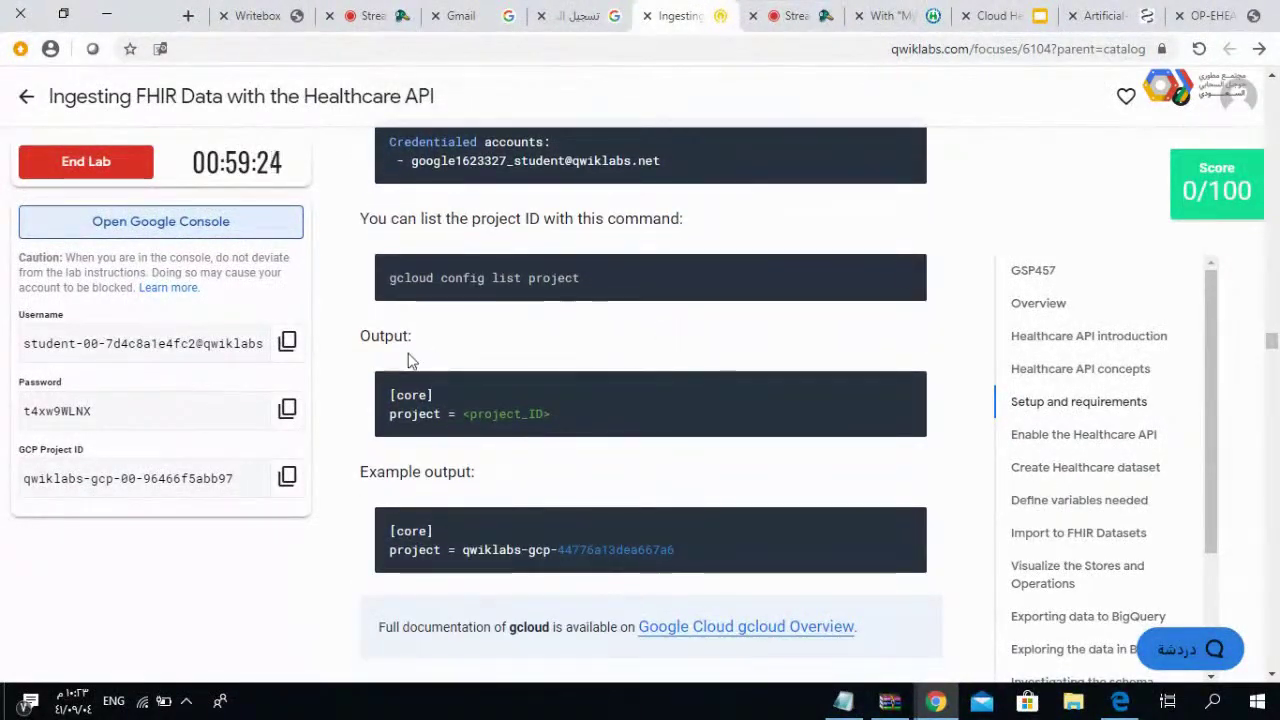
left_click(289, 347)
left_click(584, 24)
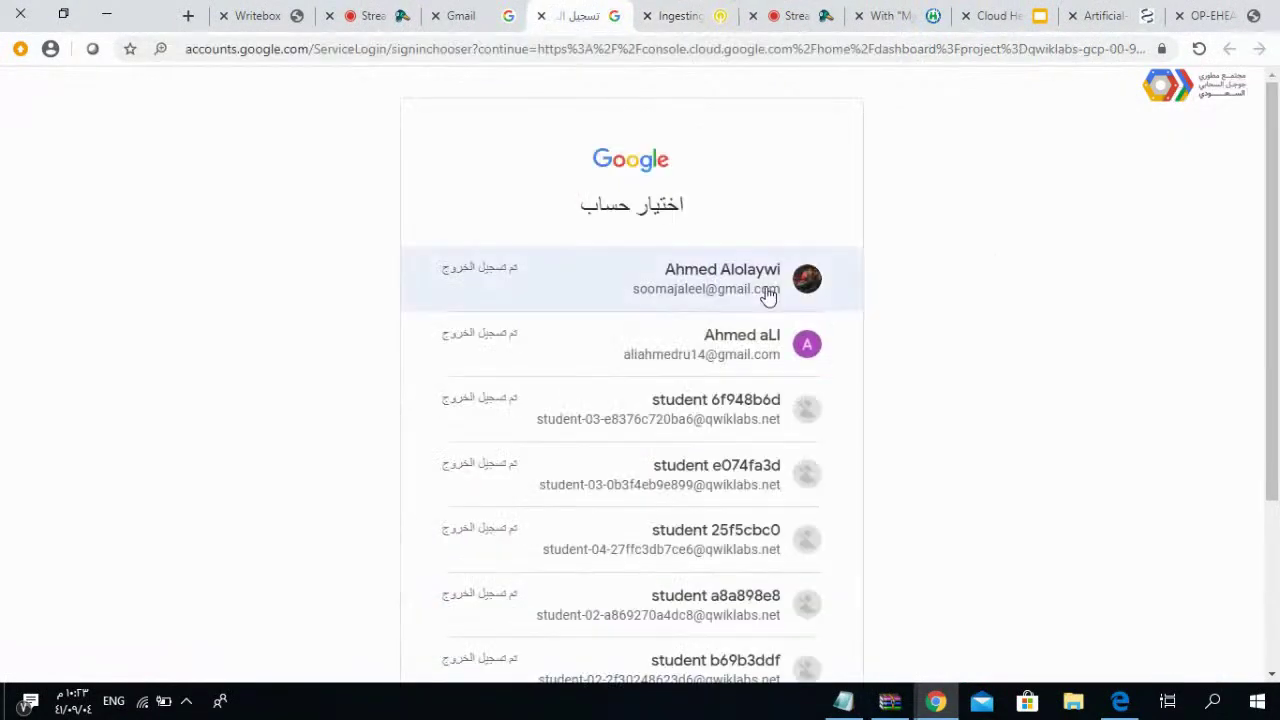
scroll(1014, 414, "down", 3)
left_click(780, 490)
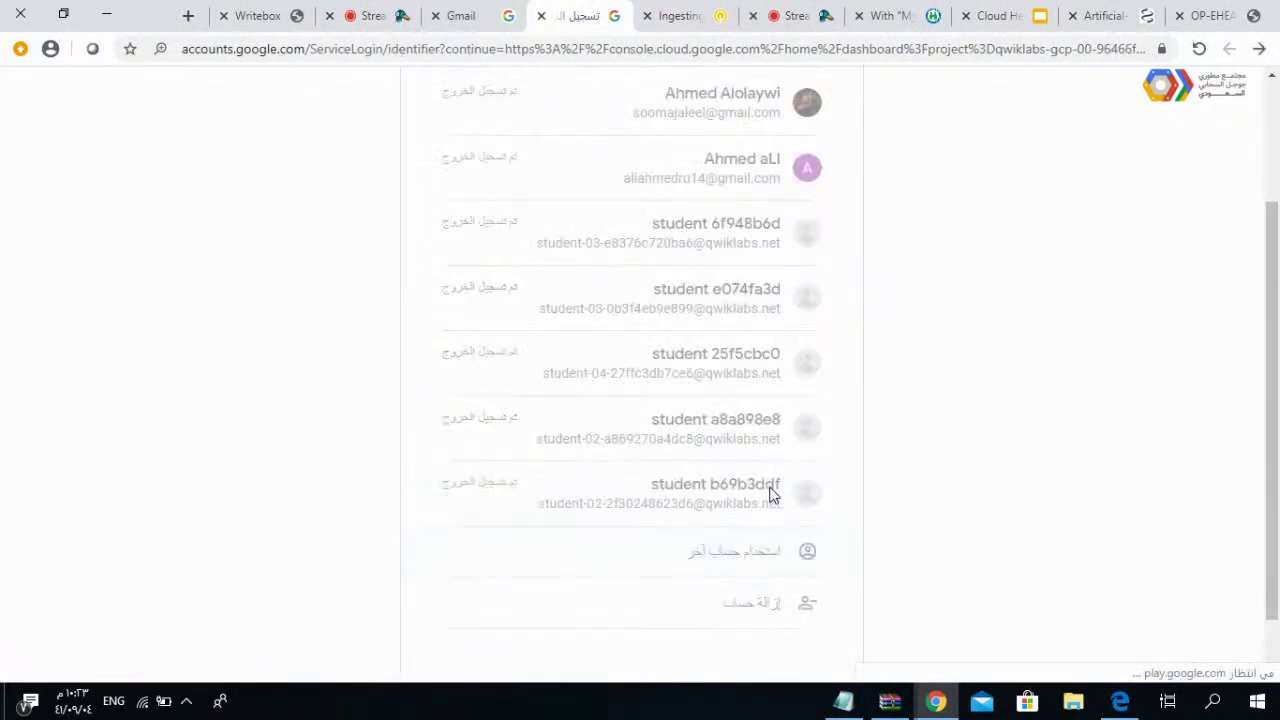
left_click(710, 319)
key("ctrl+v")
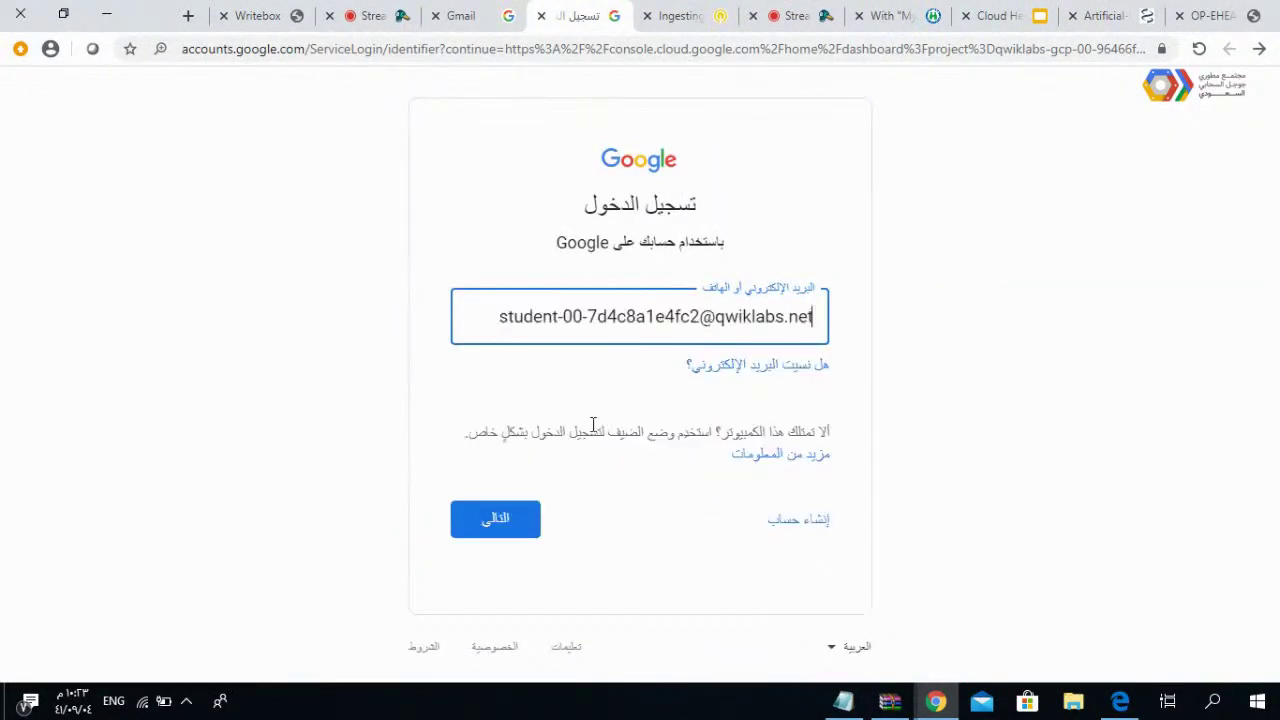
left_click(503, 518)
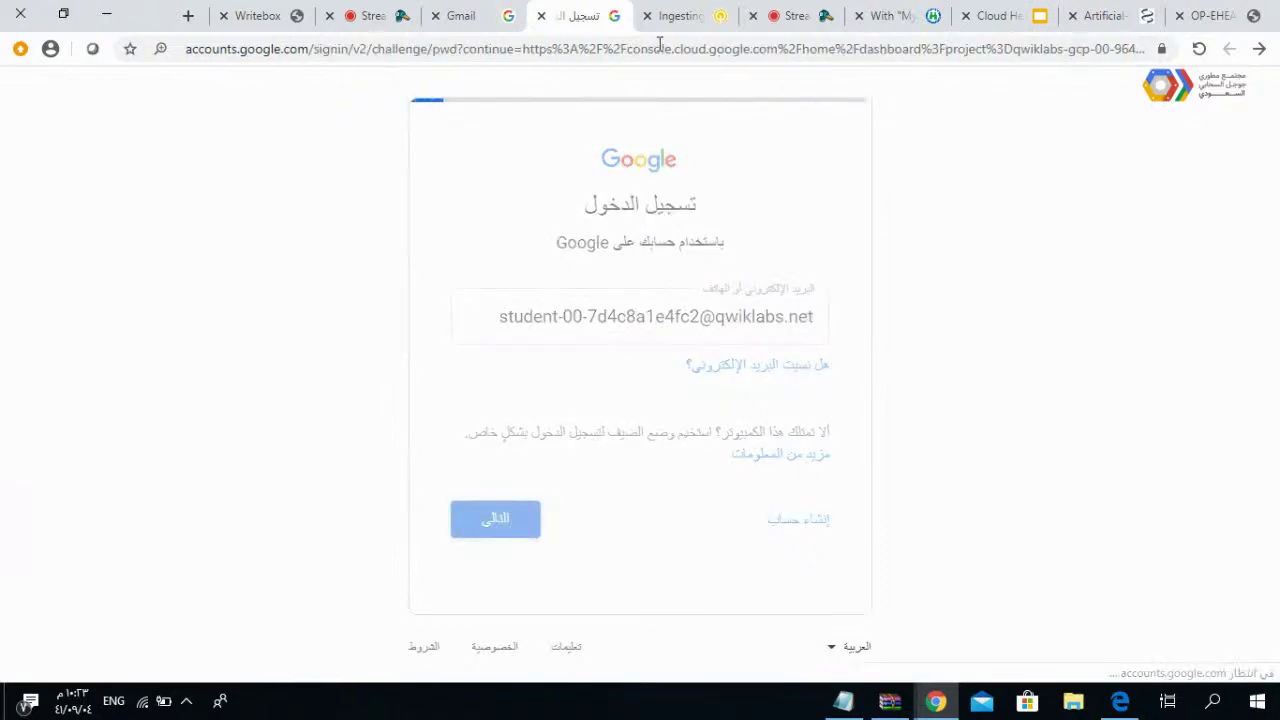
- Copy the lab account's password and submit it to sign in to Google
left_click(685, 16)
left_click(287, 408)
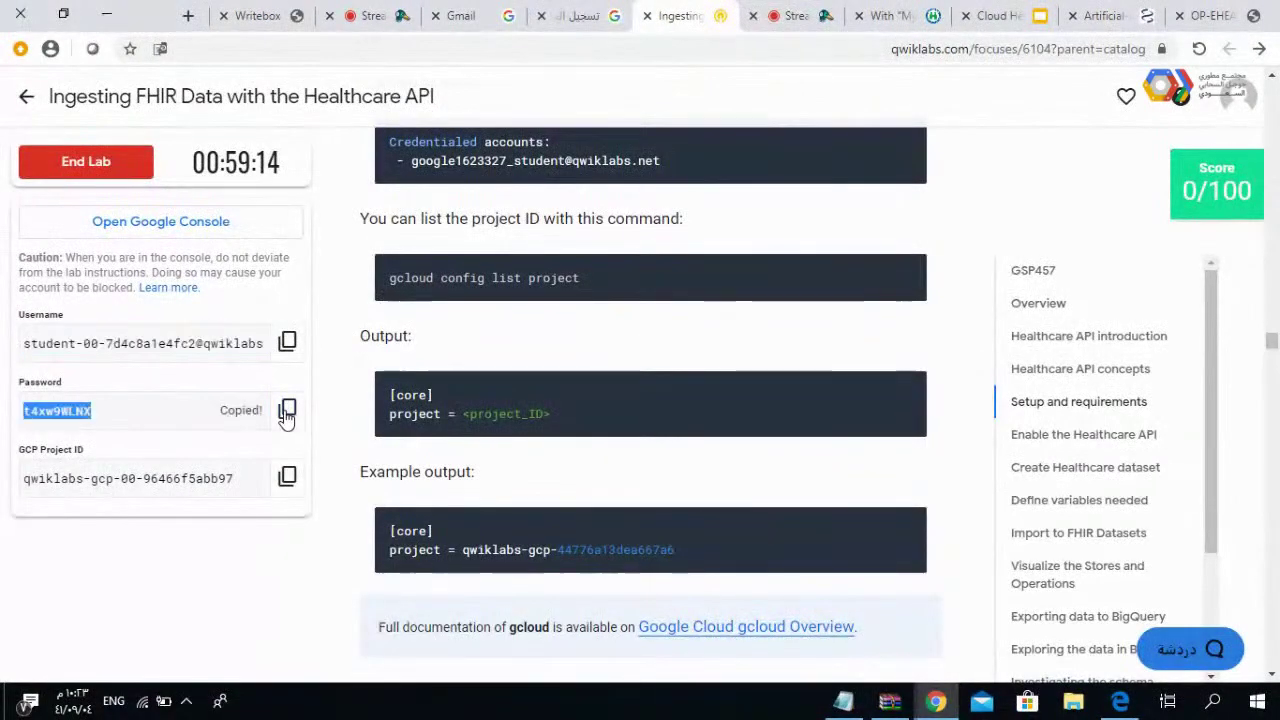
left_click(578, 16)
key("ctrl+v")
left_click(475, 424)
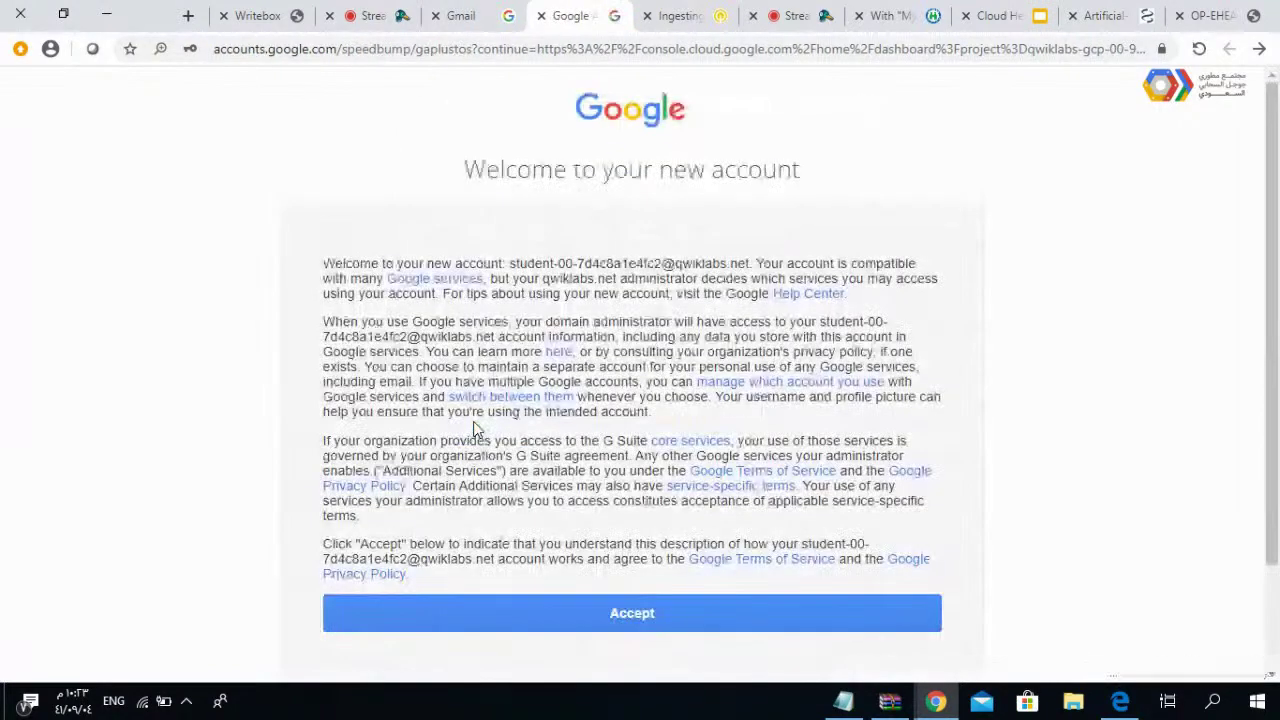
- Accept the new account's welcome and recovery notices and agree to the Google Cloud Platform Terms of Service
left_click(639, 616)
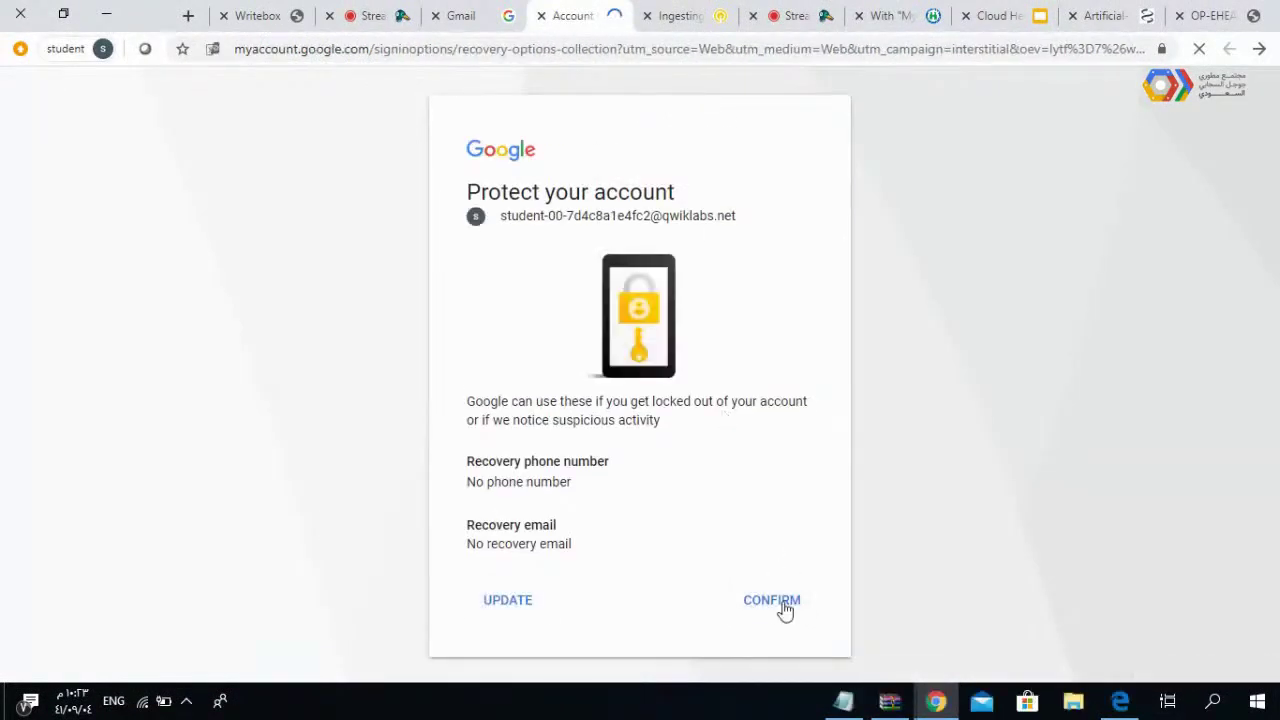
left_click(778, 606)
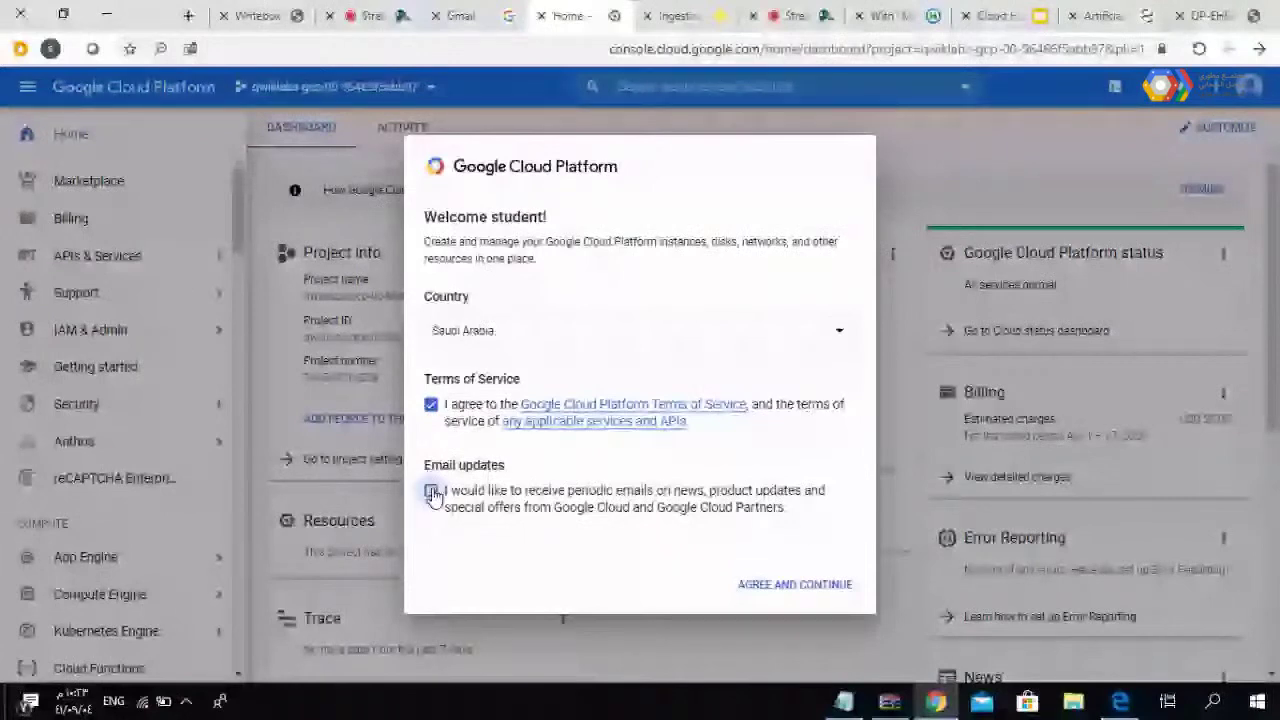
left_click(795, 584)
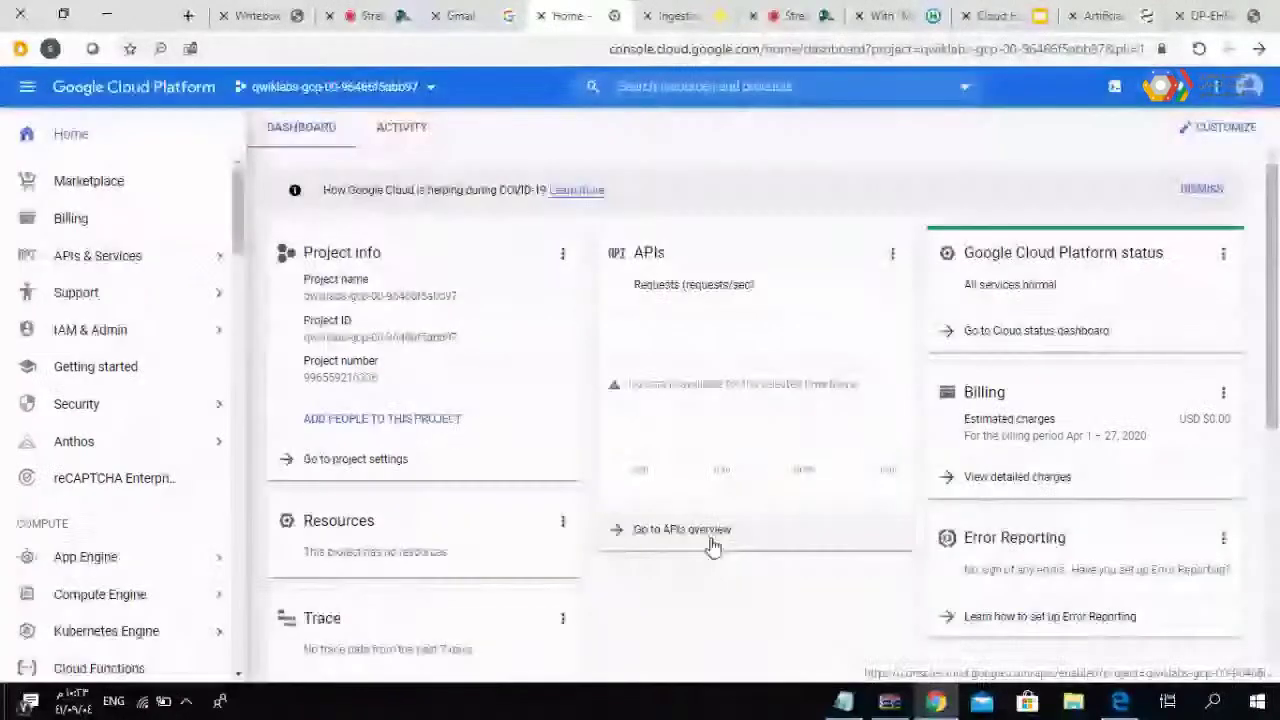
- Find the Cloud Healthcare API by searching the console for "healthcare" and enable it for the project
left_click(678, 530)
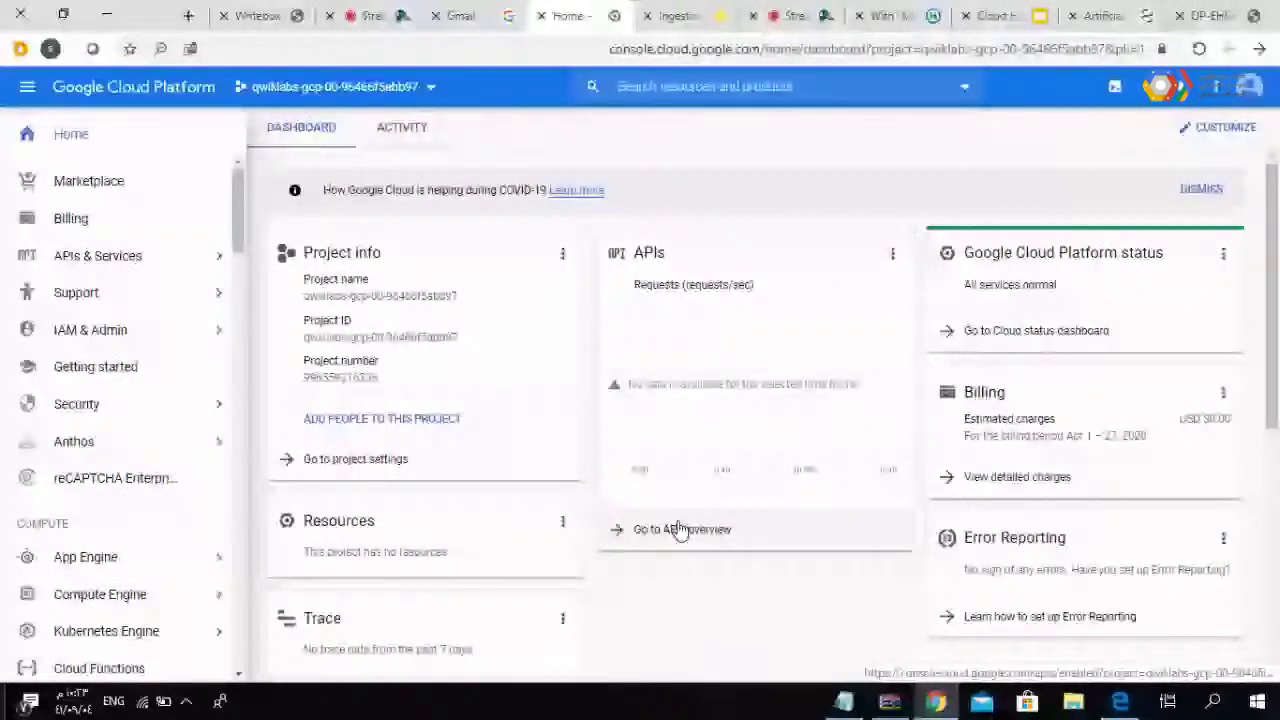
key("ctrl+Tab")
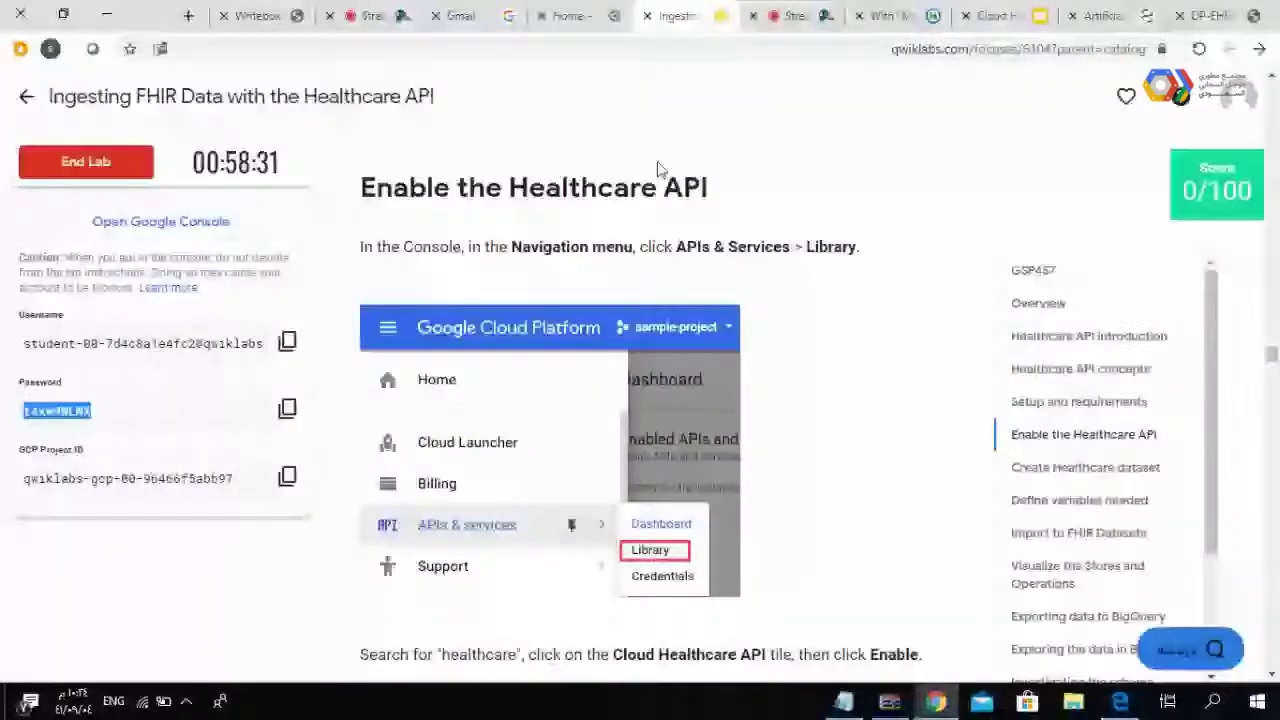
scroll(658, 170, "down", 4)
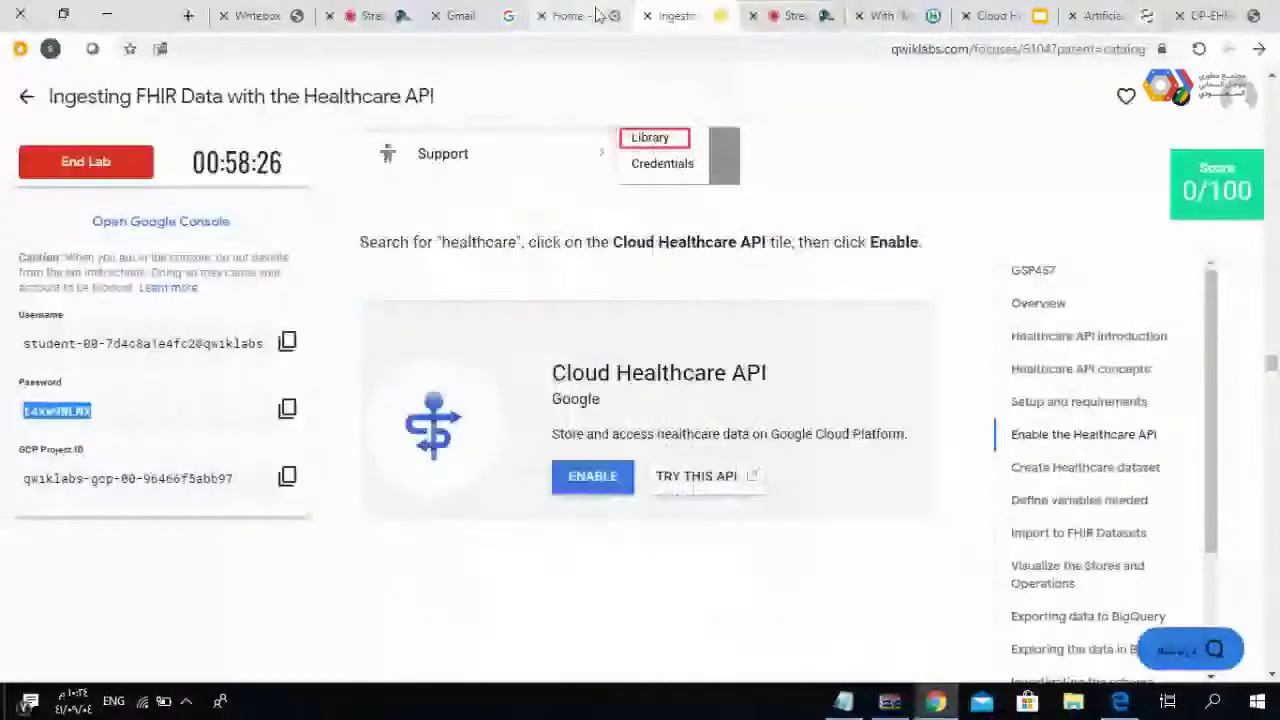
left_click(597, 15)
left_click(629, 86)
type("healthcare")
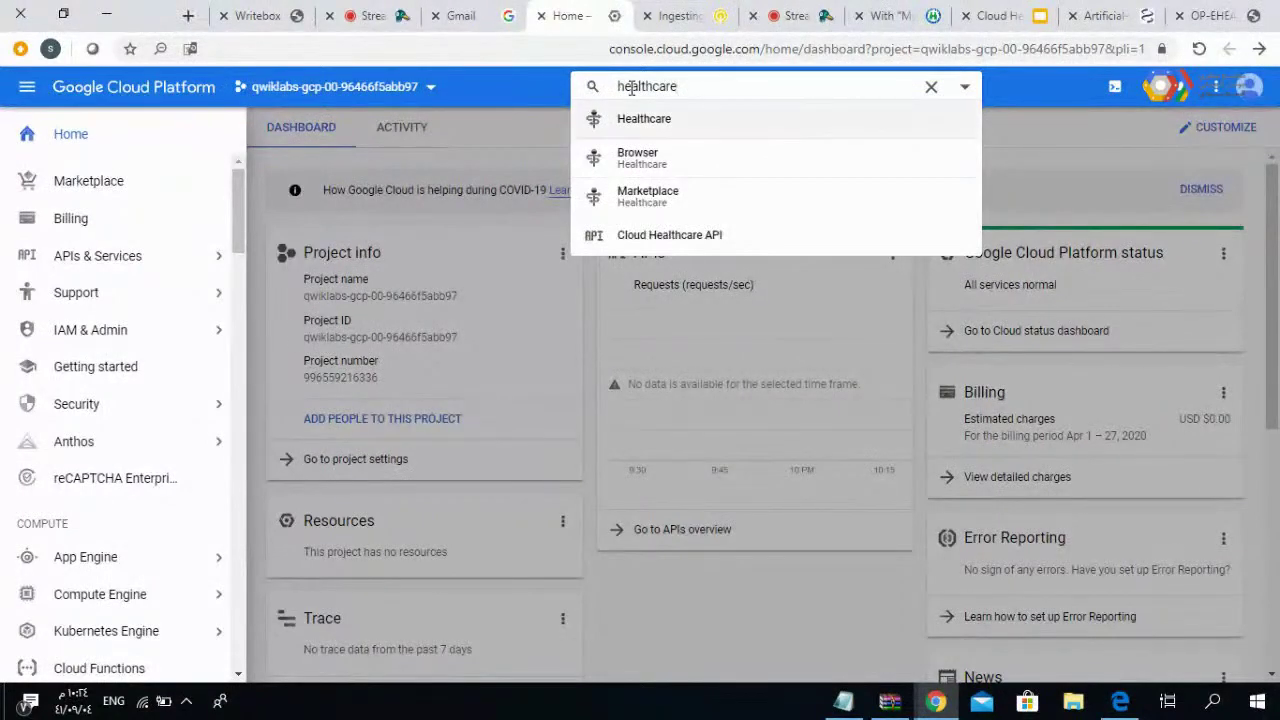
left_click(655, 120)
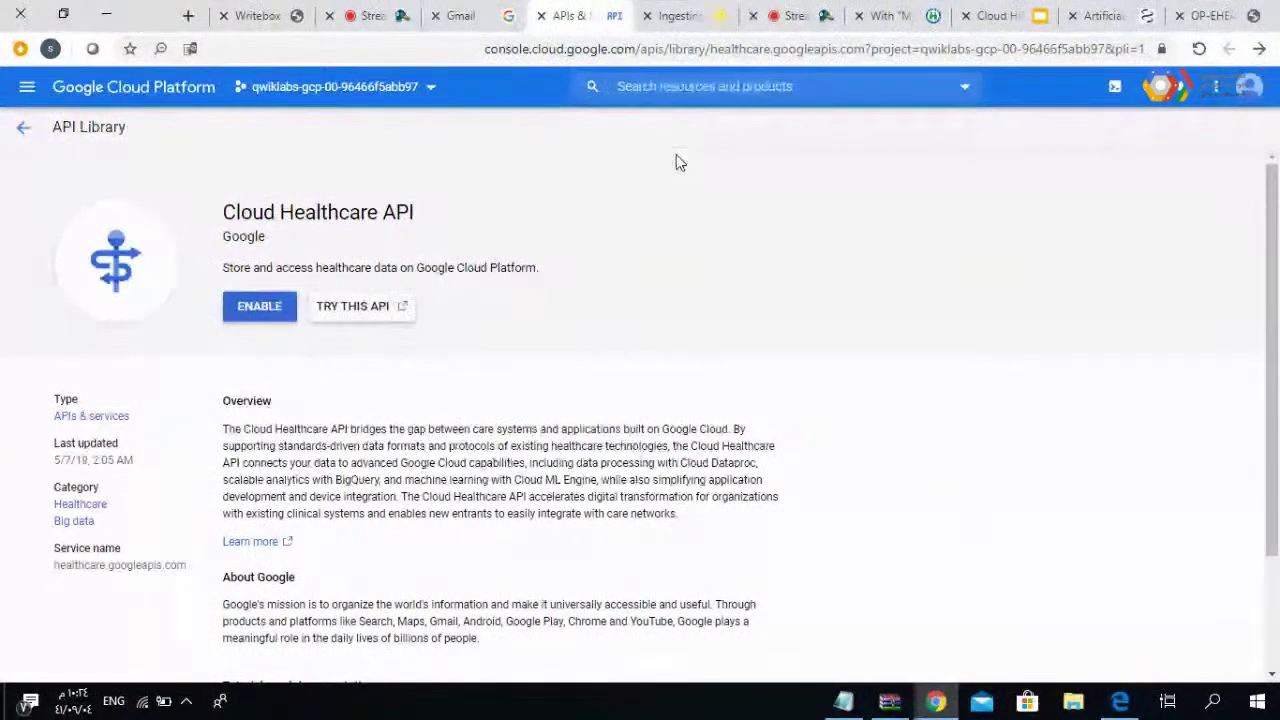
left_click(245, 308)
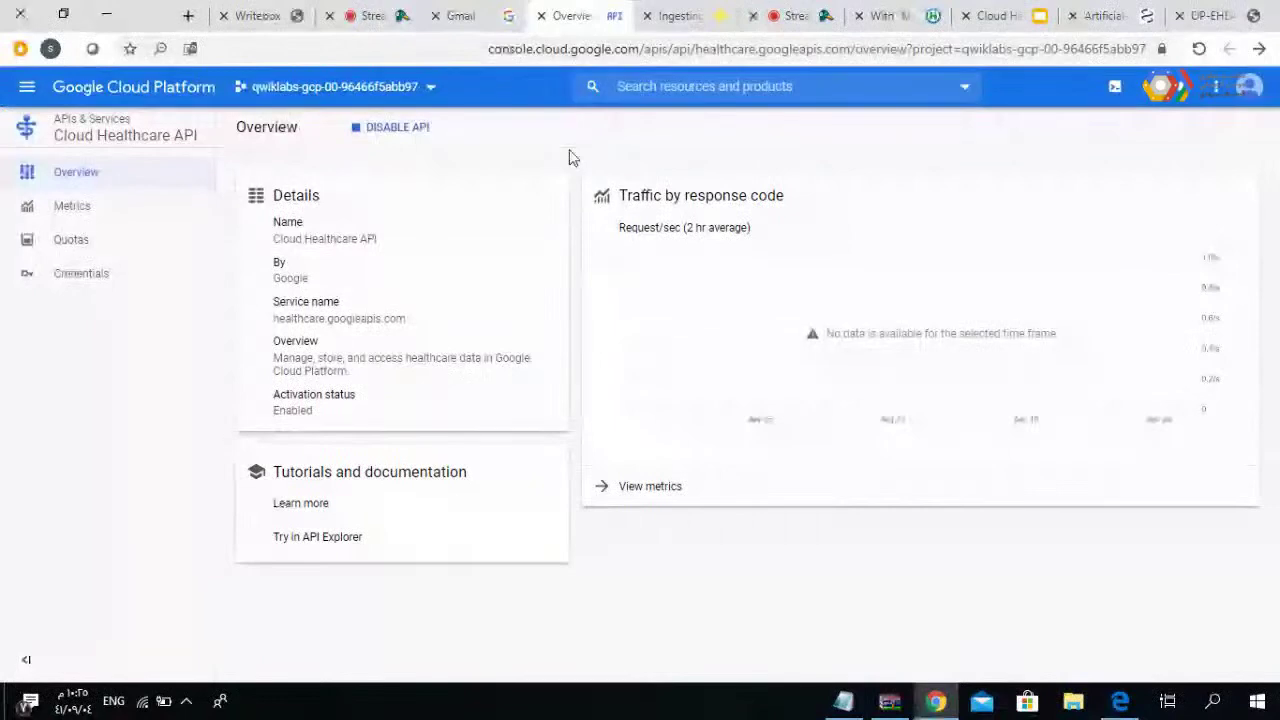
- Read the lab's Create Healthcare dataset instructions for the required dataset name and region
left_click(684, 15)
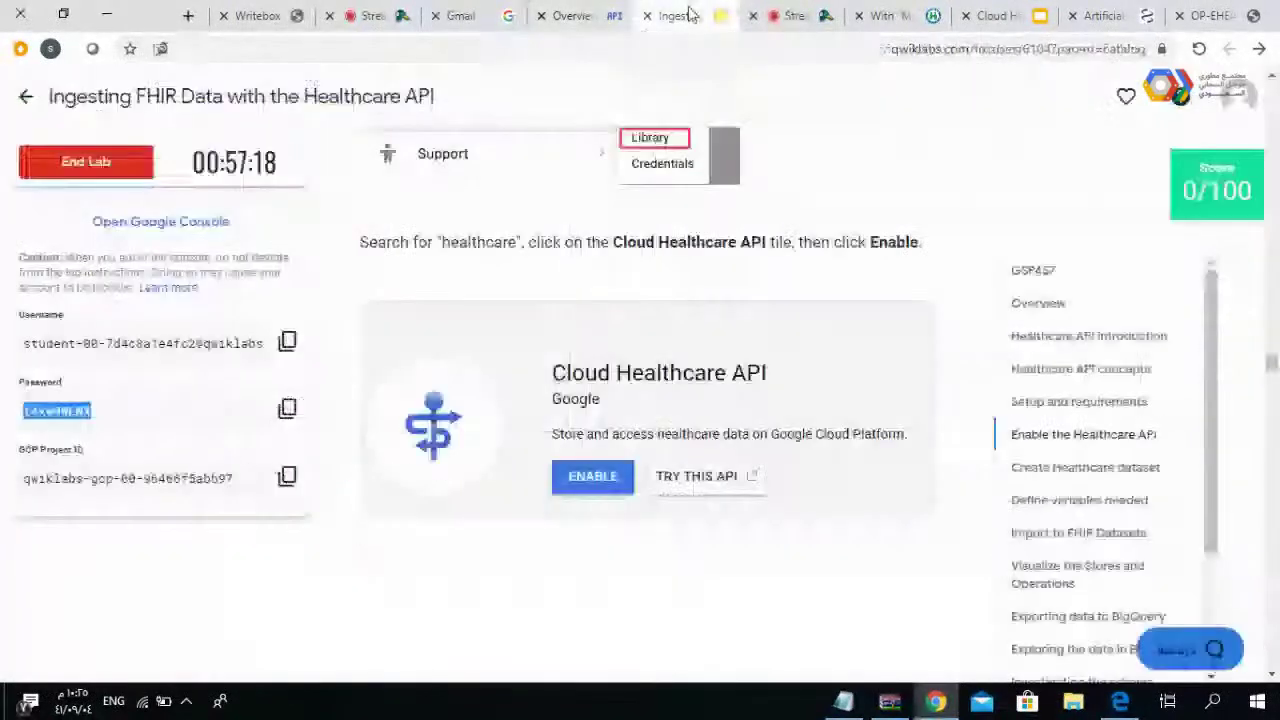
left_click(597, 22)
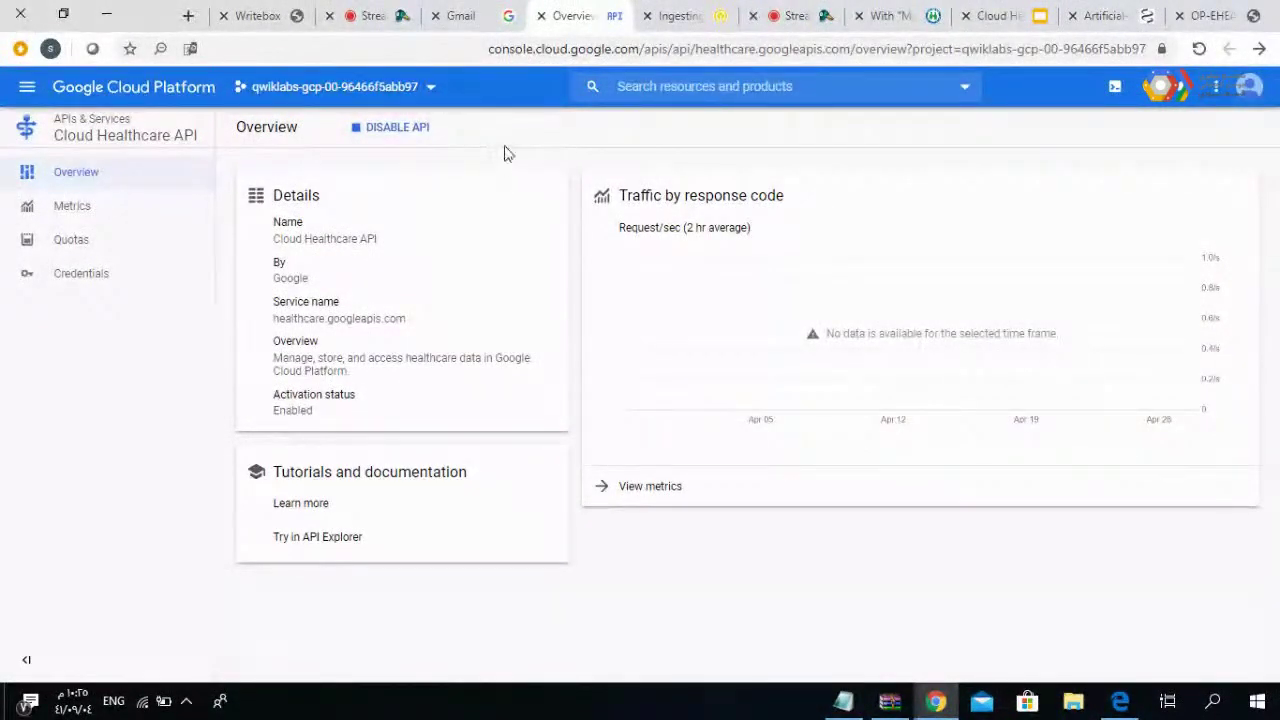
left_click(718, 16)
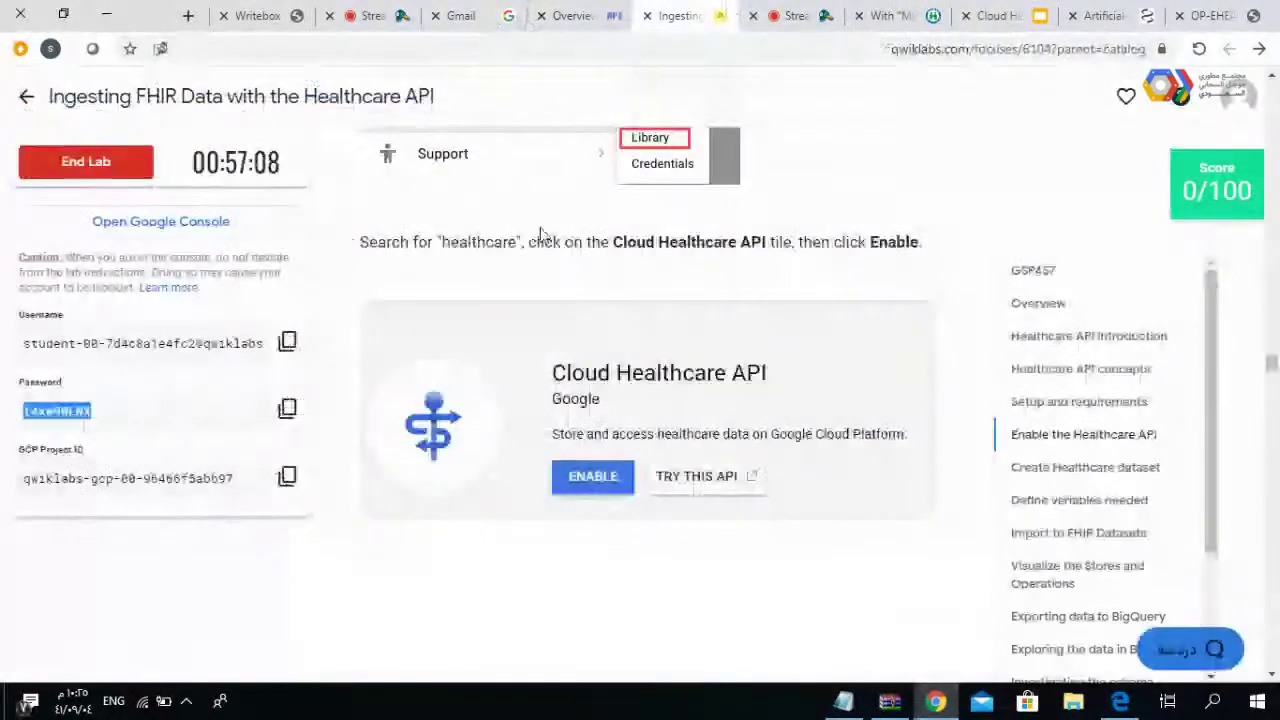
scroll(535, 233, "down", 8)
scroll(540, 235, "up", 1)
scroll(540, 235, "down", 2)
scroll(540, 235, "down", 5)
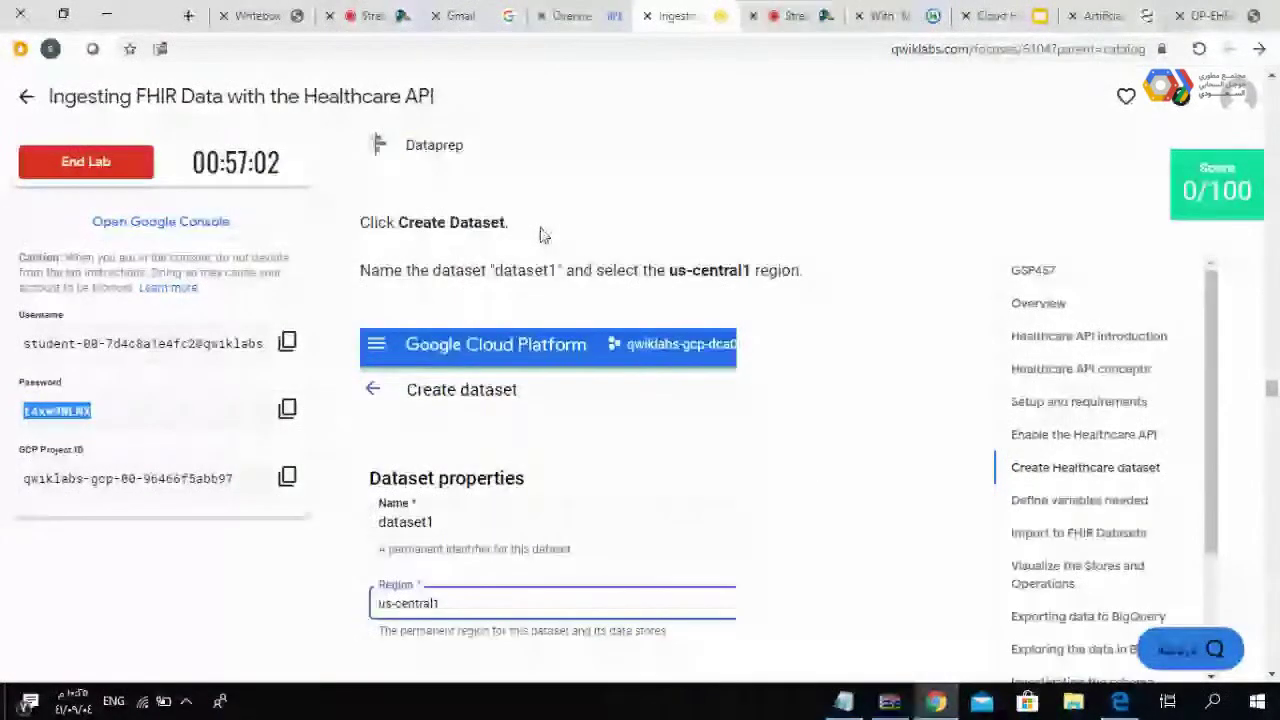
- Return to the Google Cloud console and open the Healthcare dataset browser
left_click(570, 15)
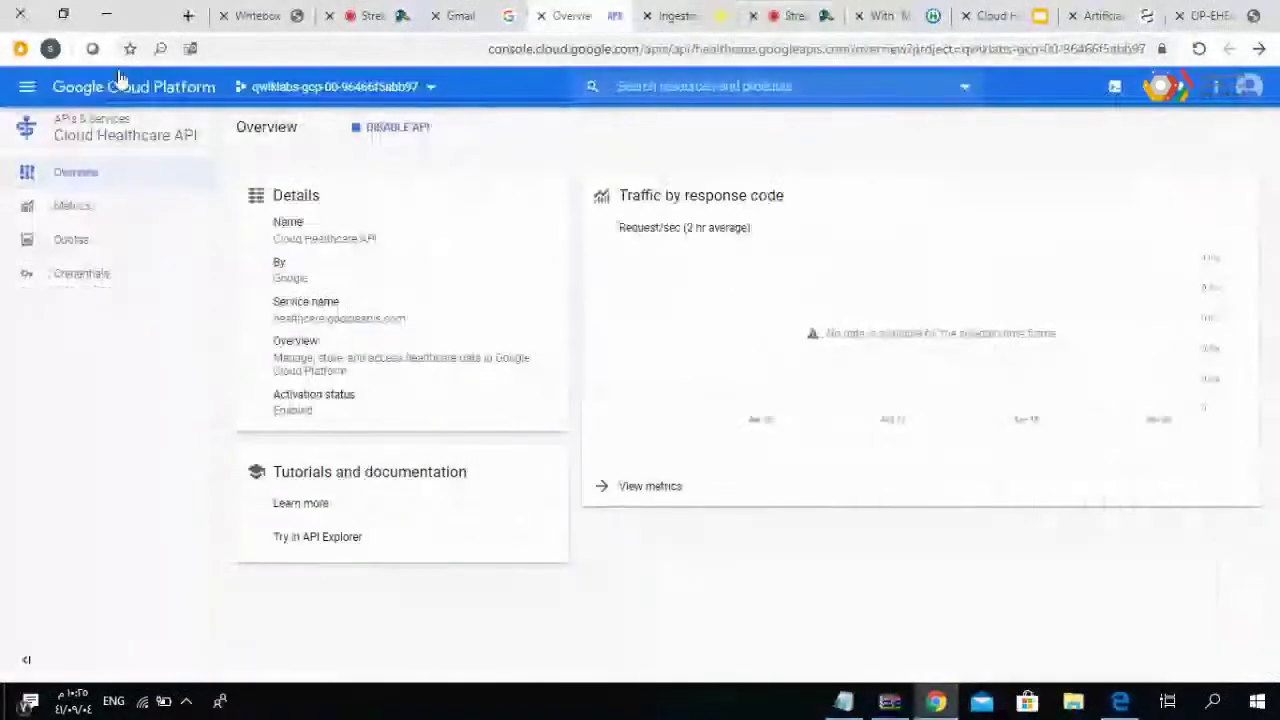
left_click(27, 92)
left_click_drag(238, 203, 236, 510)
mouse_move(186, 488)
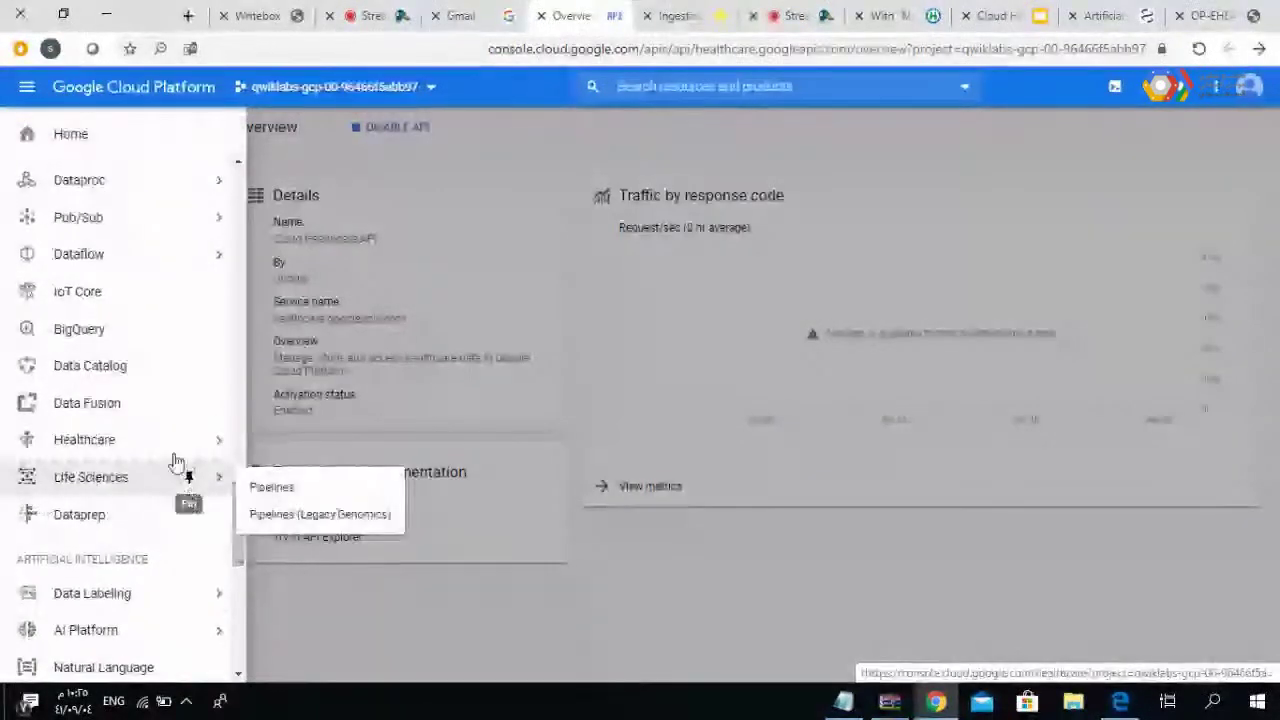
mouse_move(177, 443)
left_click(250, 451)
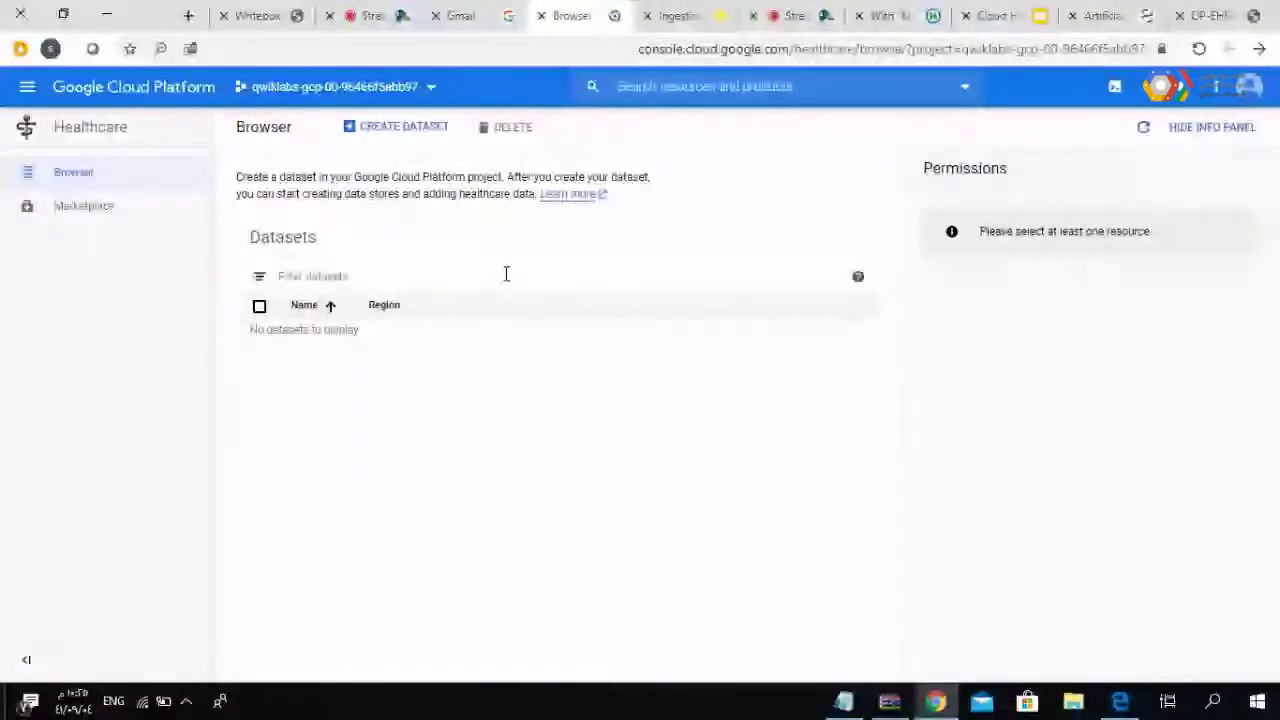
- Create a Healthcare dataset named dataset1 in the us-central1 region, as given in the lab instructions
left_click(405, 128)
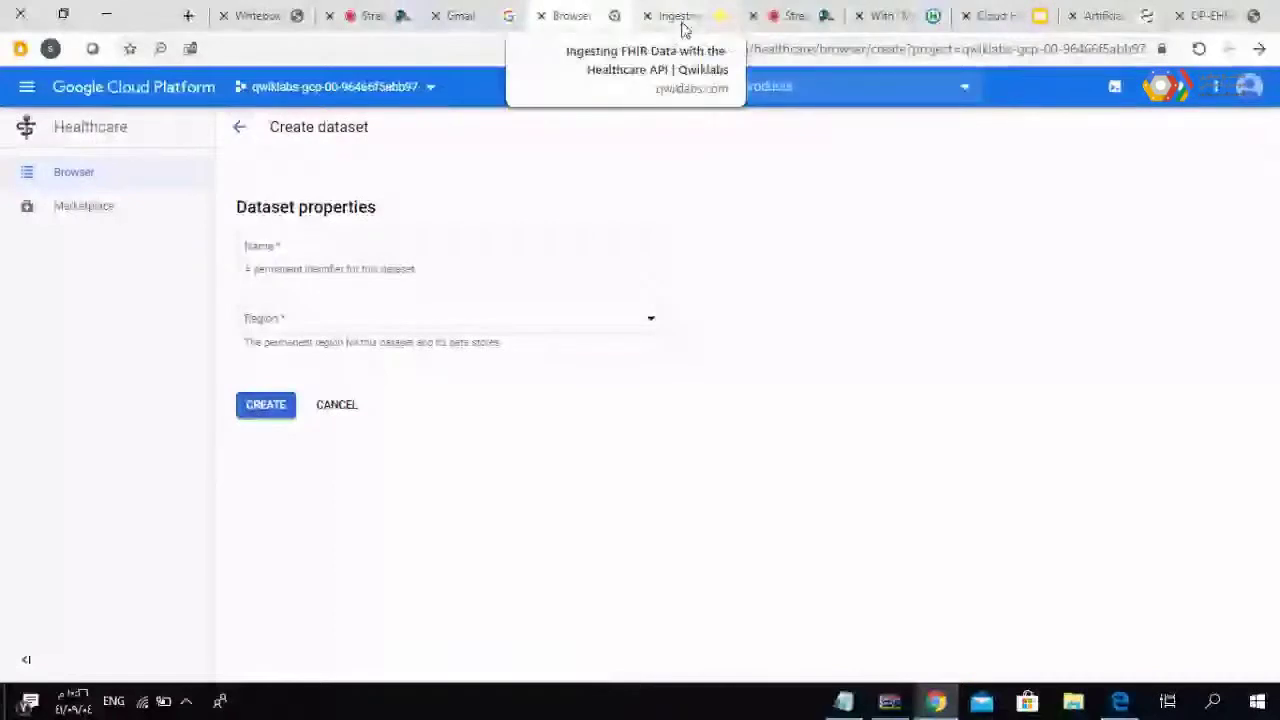
left_click(683, 16)
scroll(703, 305, "up", 1)
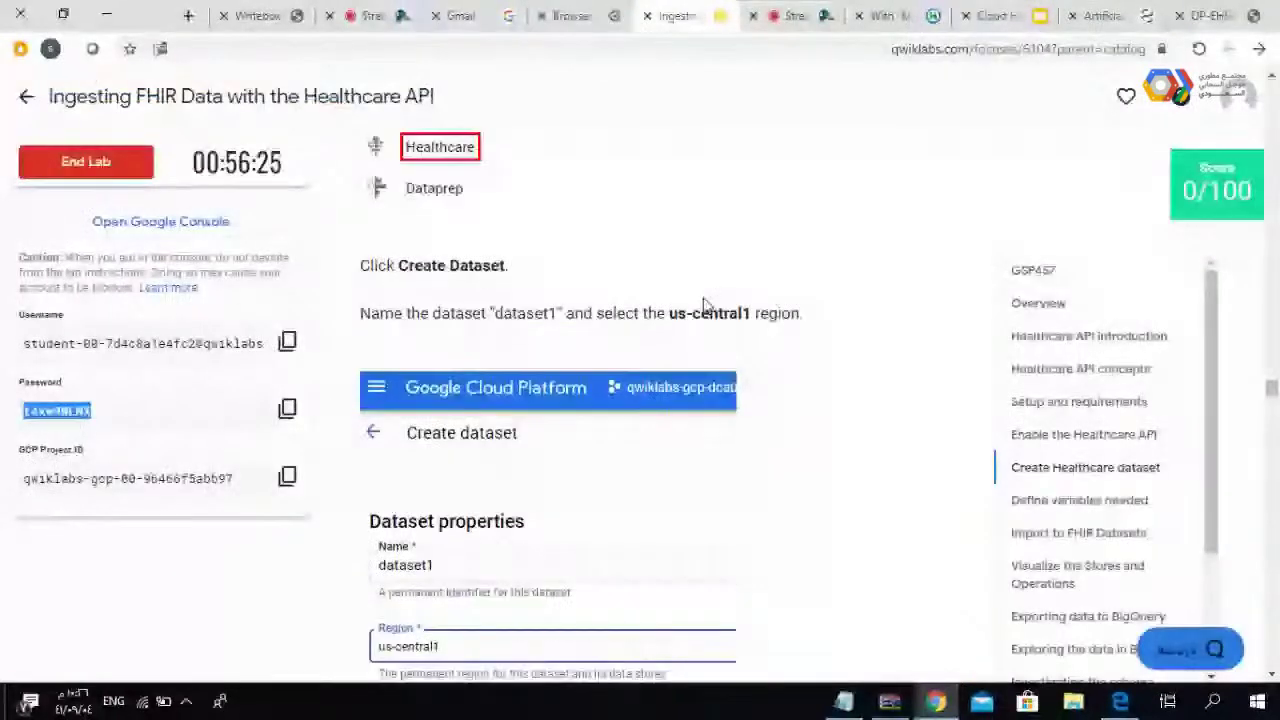
left_click(588, 15)
left_click(411, 249)
left_click(634, 281)
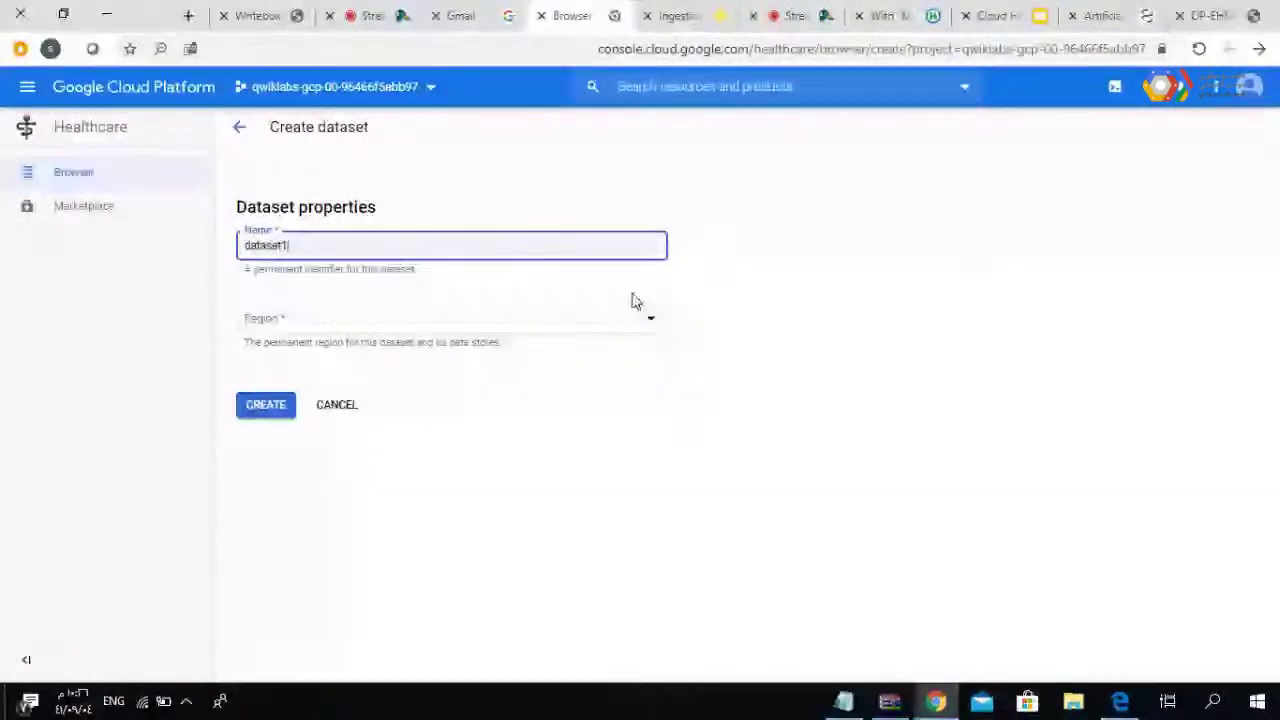
left_click(476, 331)
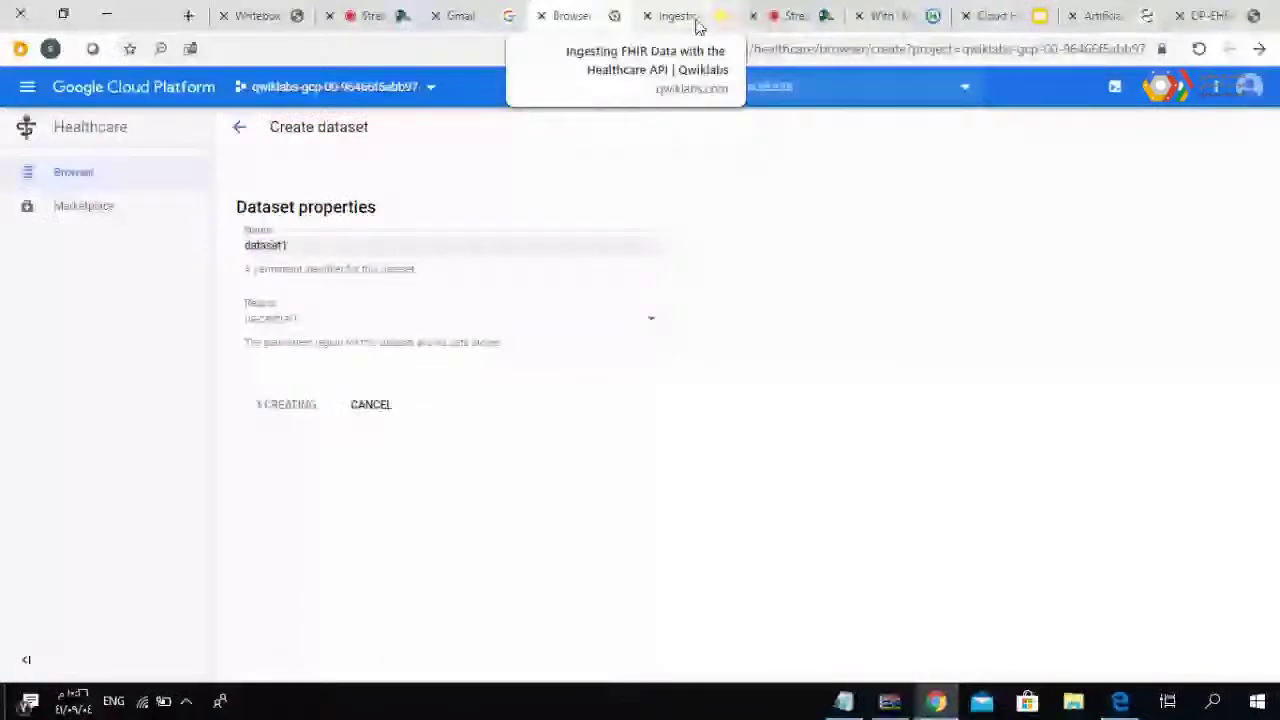
- Review the lab's data store instructions, highlighting the name fhirstore1, and check the creation progress of dataset1 in the console
left_click(690, 16)
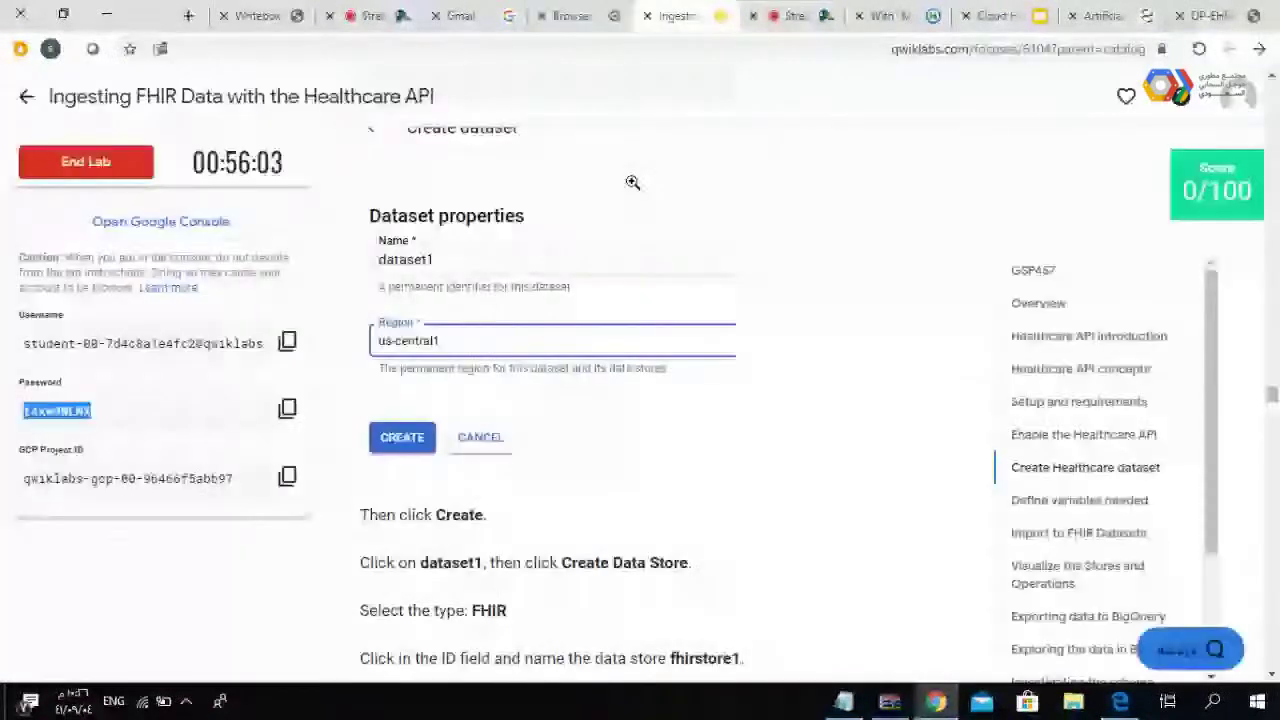
scroll(632, 182, "down", 4)
left_click_drag(670, 283, 742, 283)
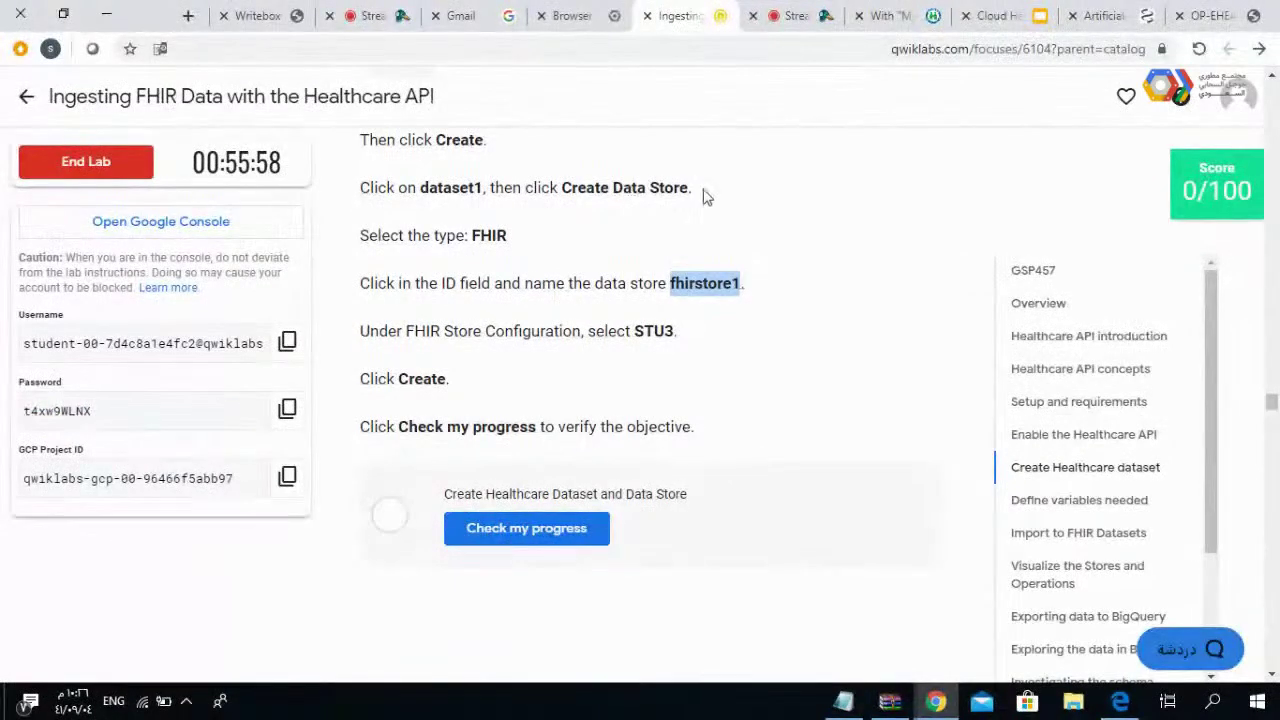
left_click(572, 16)
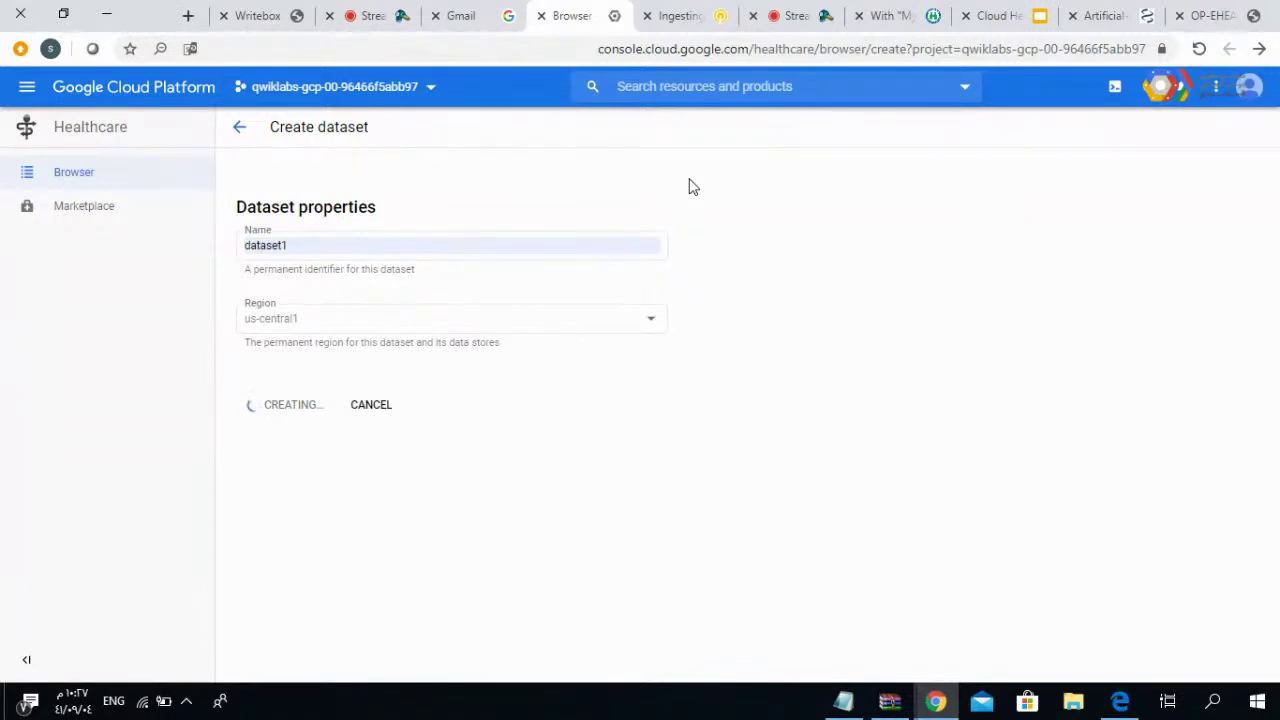
left_click(705, 18)
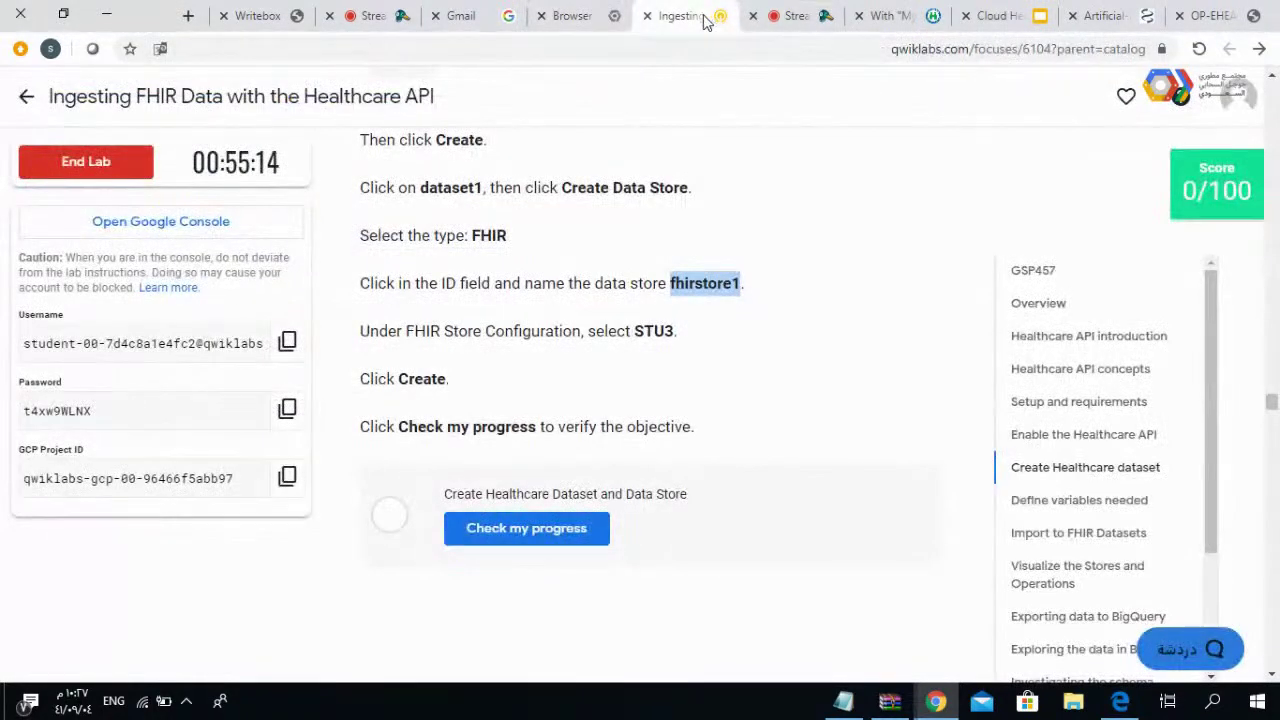
left_click(603, 20)
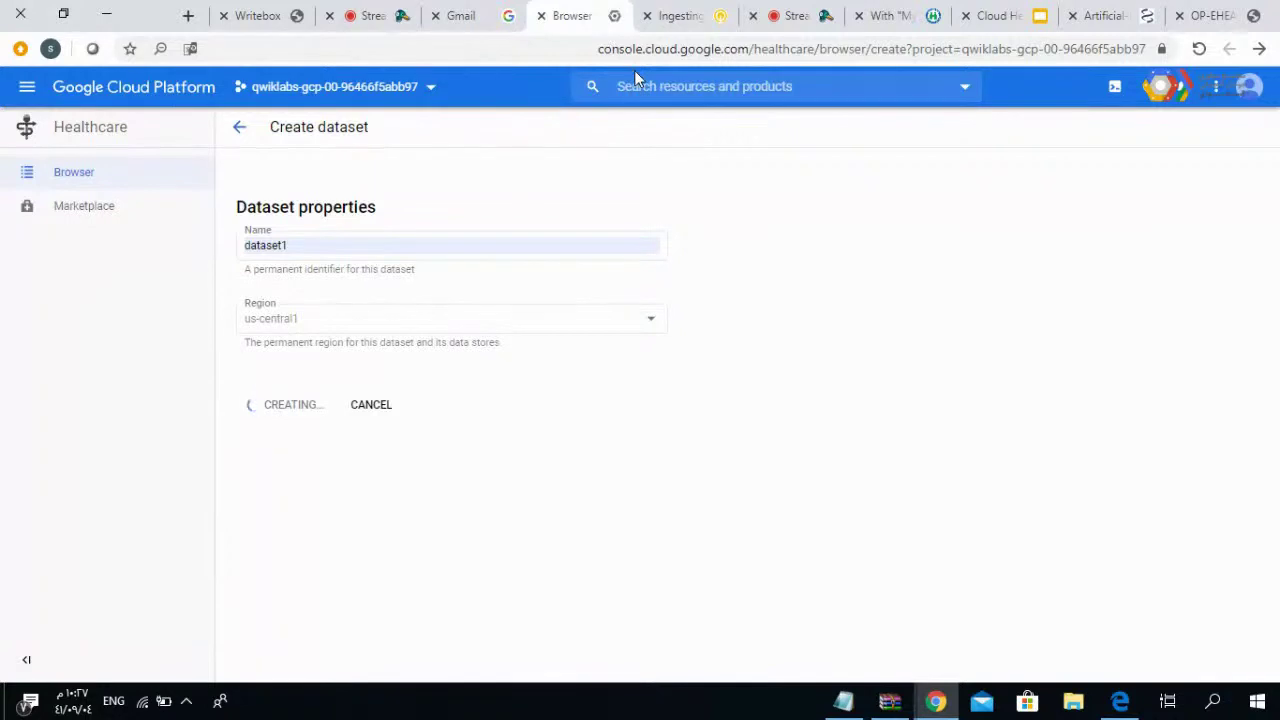
left_click(688, 17)
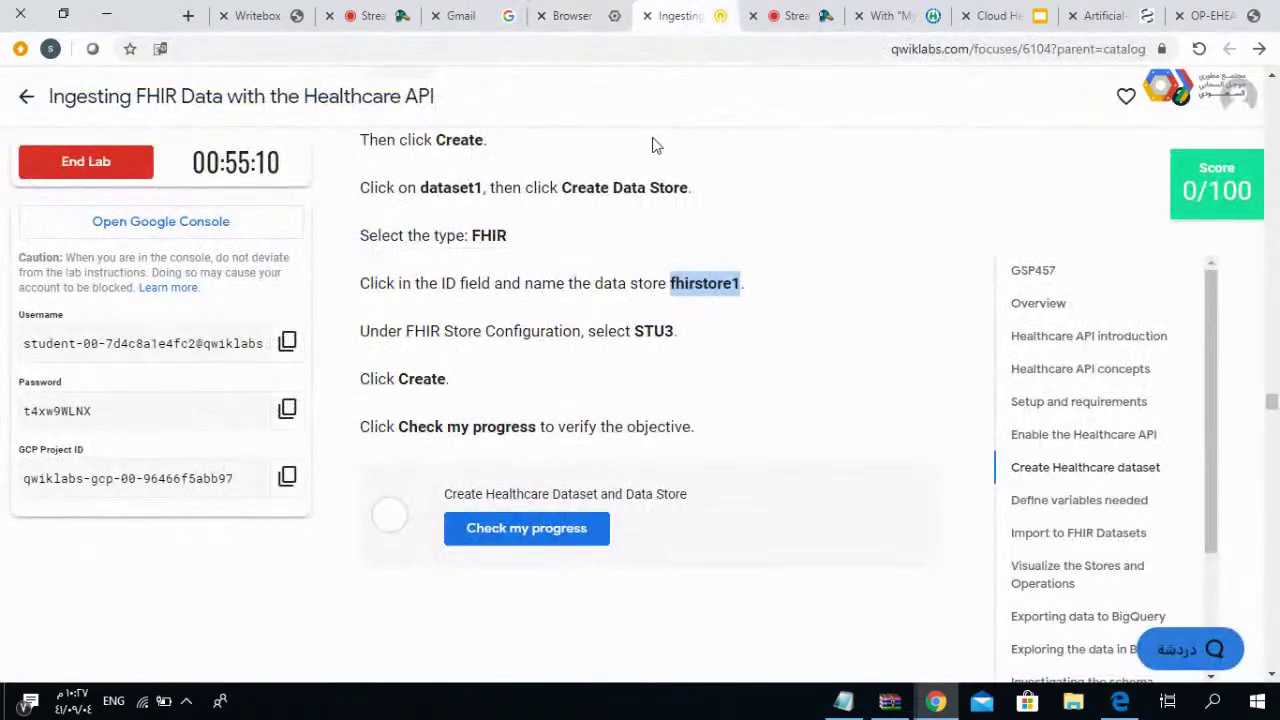
scroll(655, 146, "up", 3)
scroll(650, 143, "up", 4)
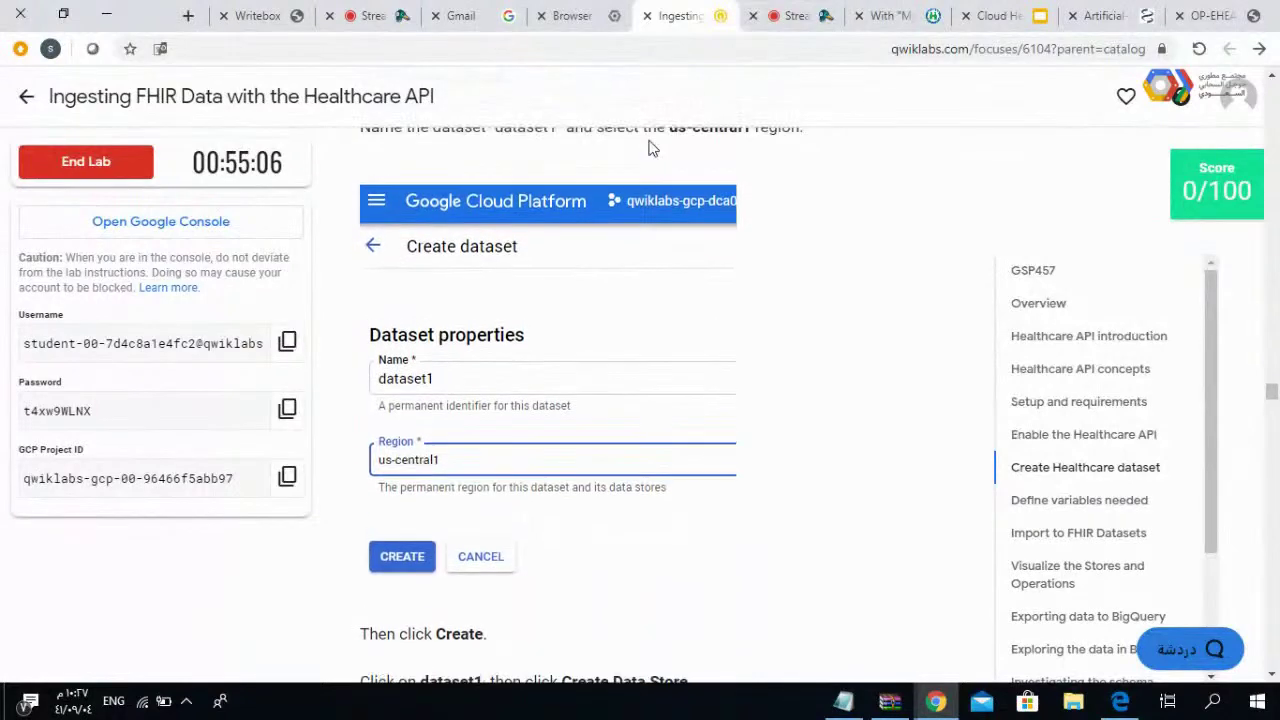
scroll(650, 145, "down", 3)
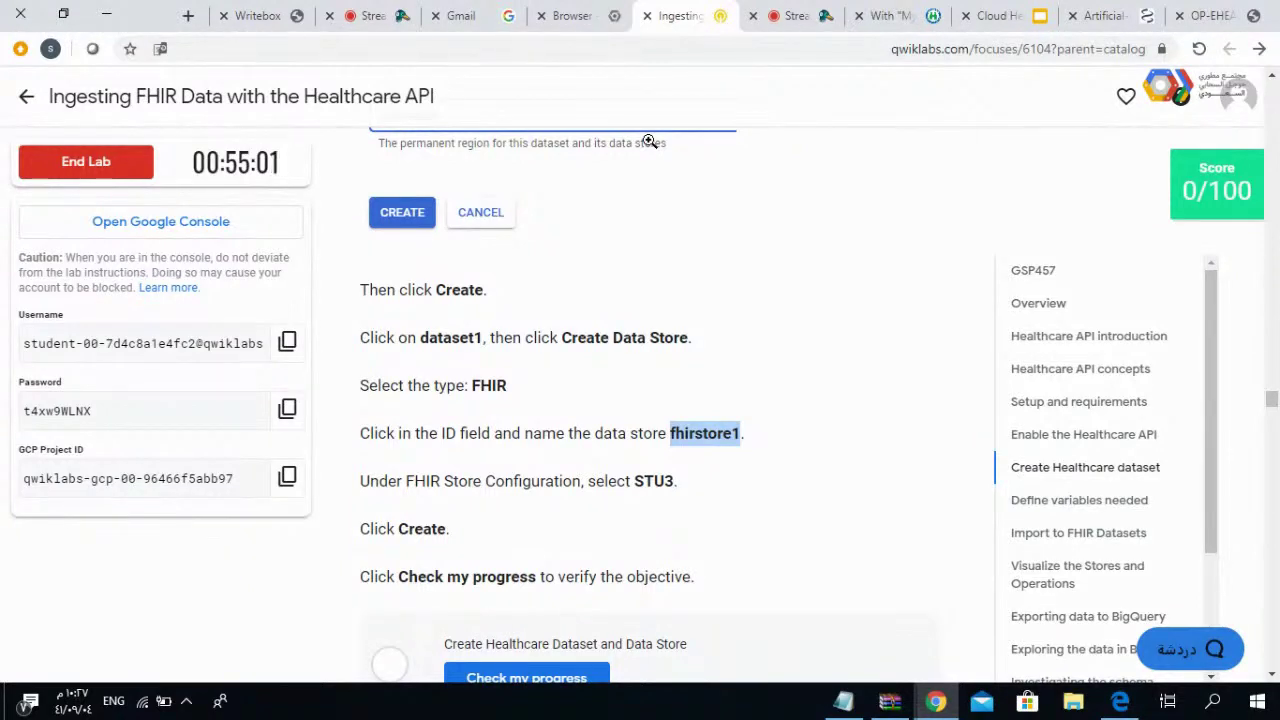
- Read the rest of the lab's data store instructions, and open dataset1 in the Google Cloud Healthcare browser
scroll(649, 141, "down", 1)
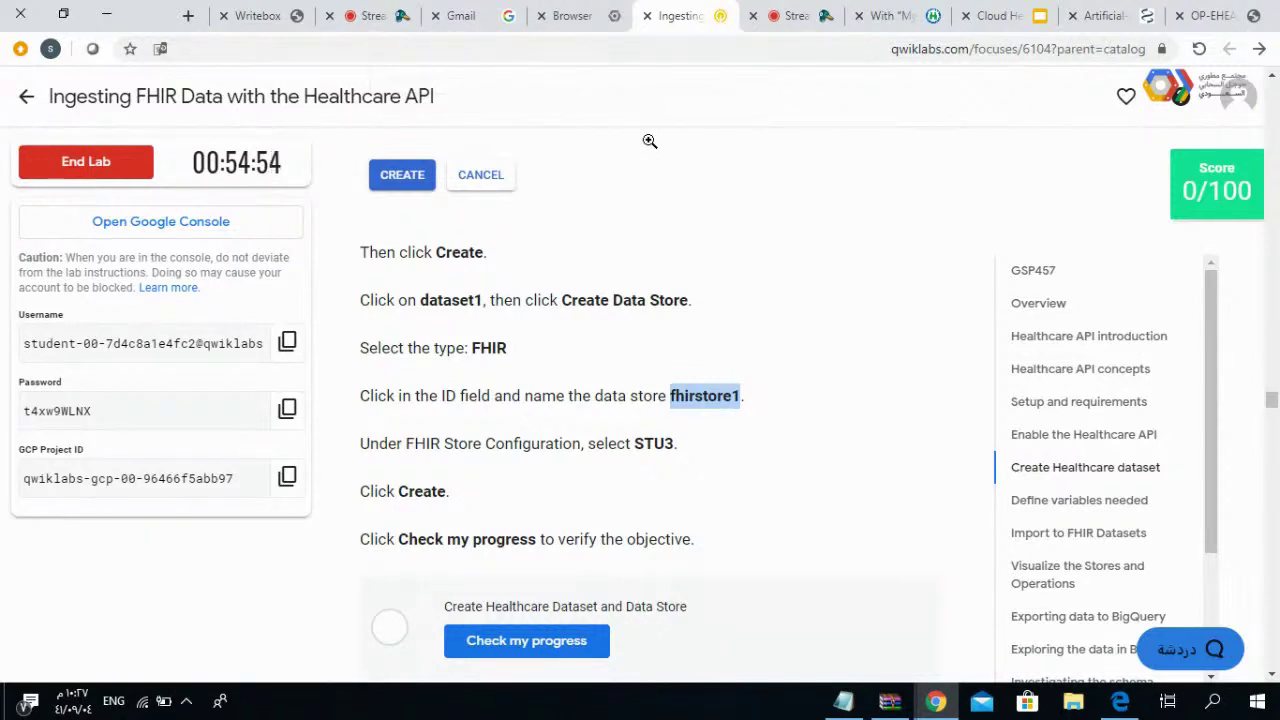
scroll(649, 141, "down", 1)
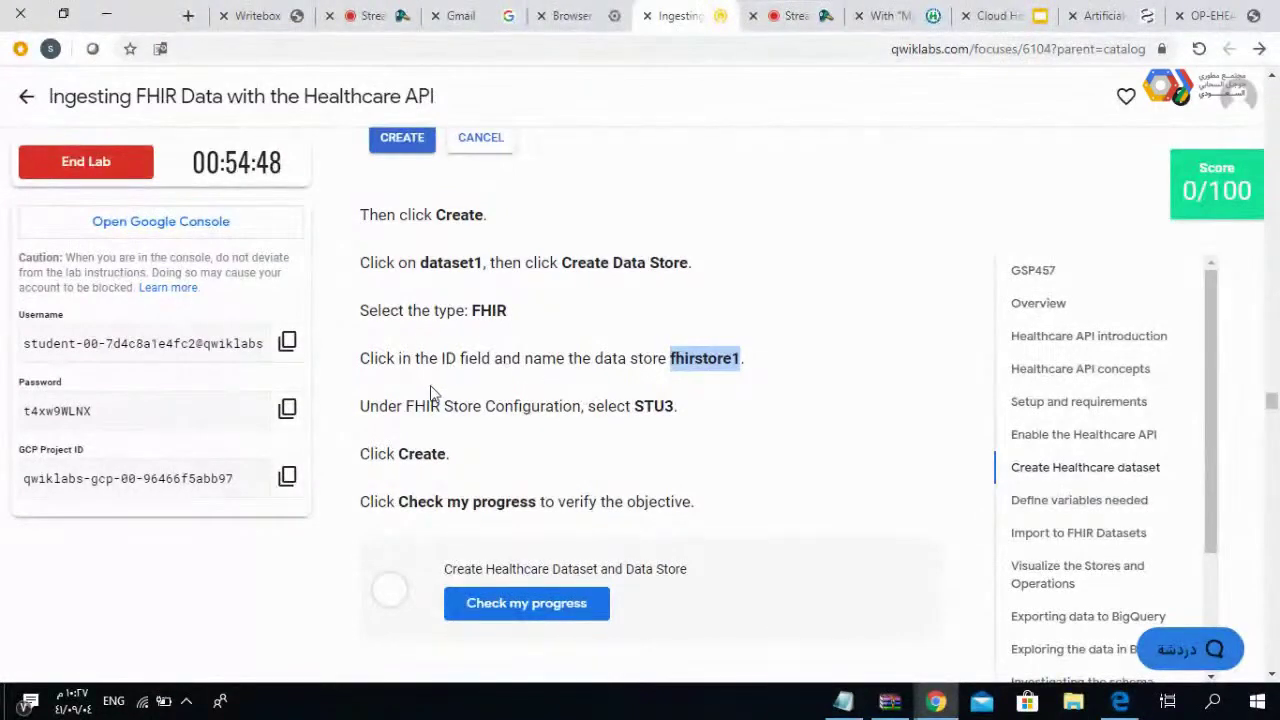
scroll(529, 318, "down", 3)
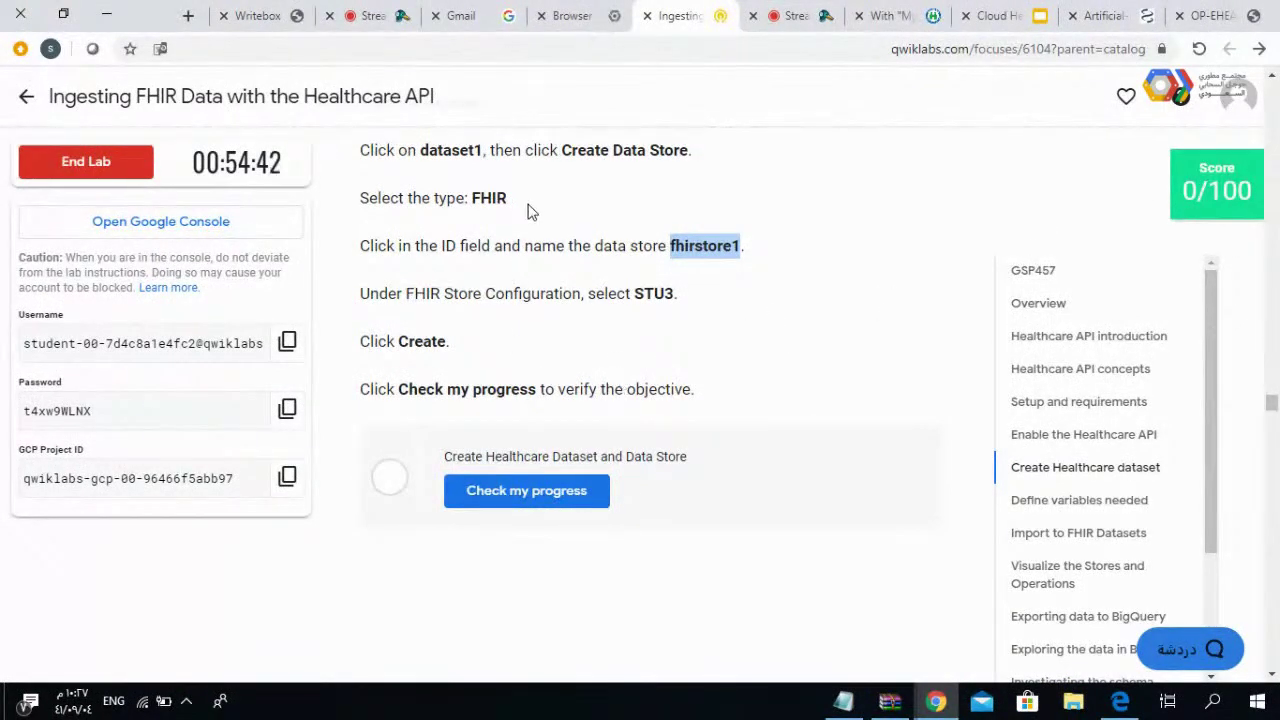
left_click(602, 18)
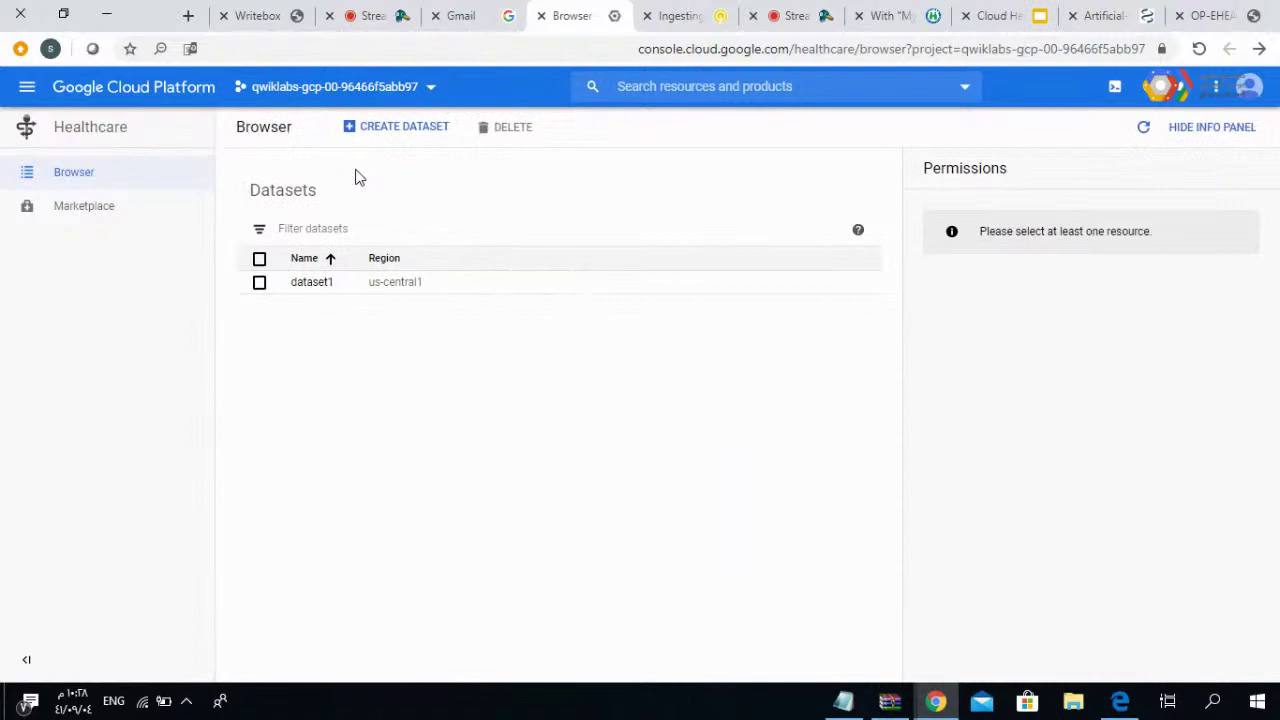
left_click(311, 286)
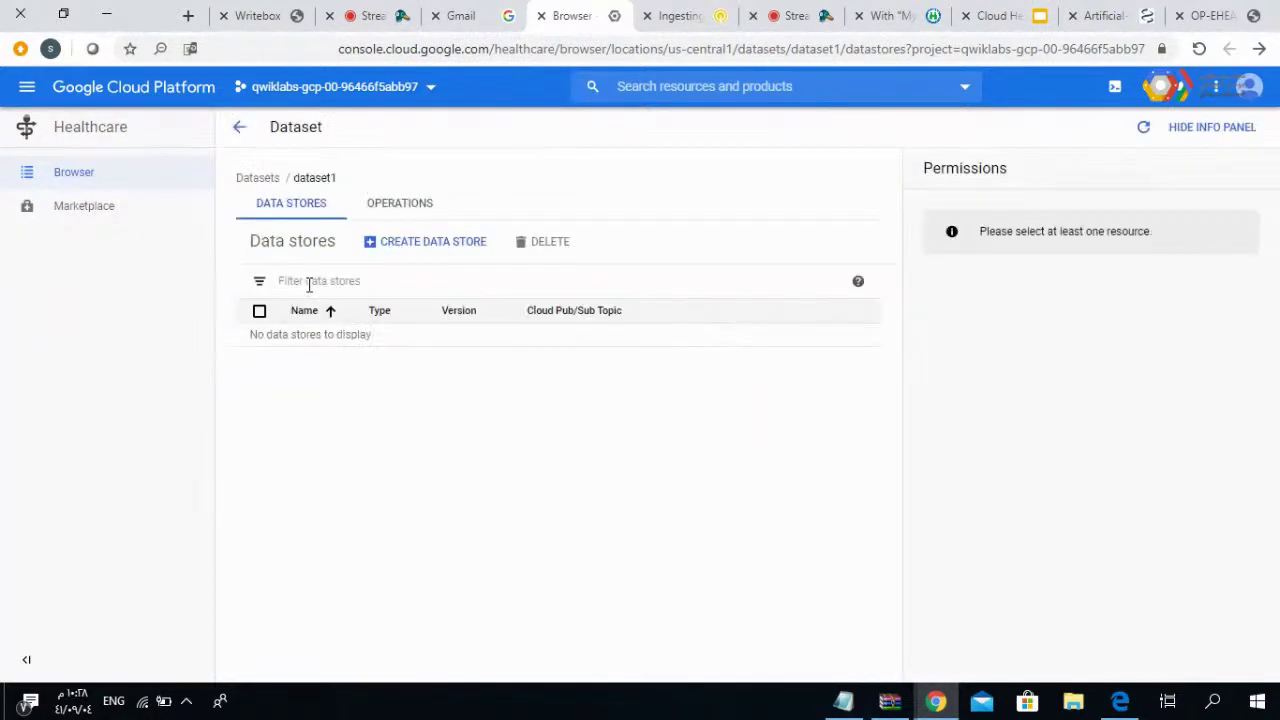
- Create a FHIR data store with the ID fhirstore1 in dataset1, using version STU3
left_click(434, 252)
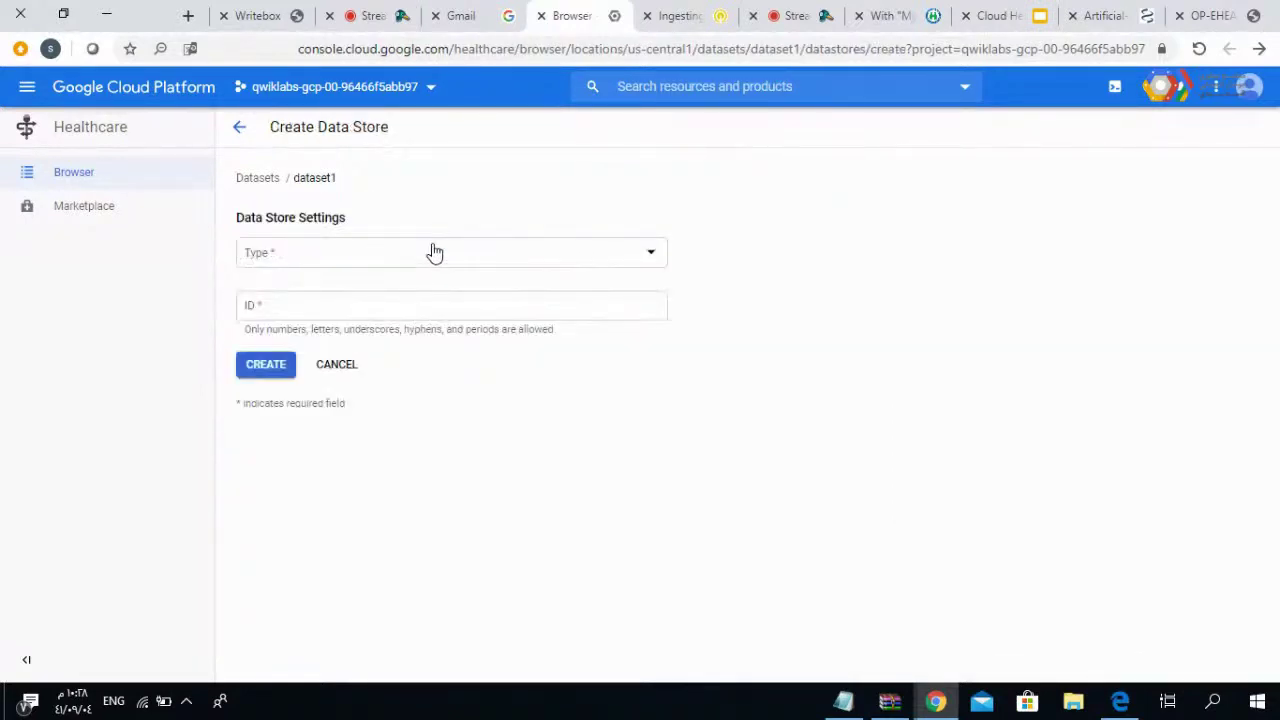
left_click(460, 262)
left_click(400, 291)
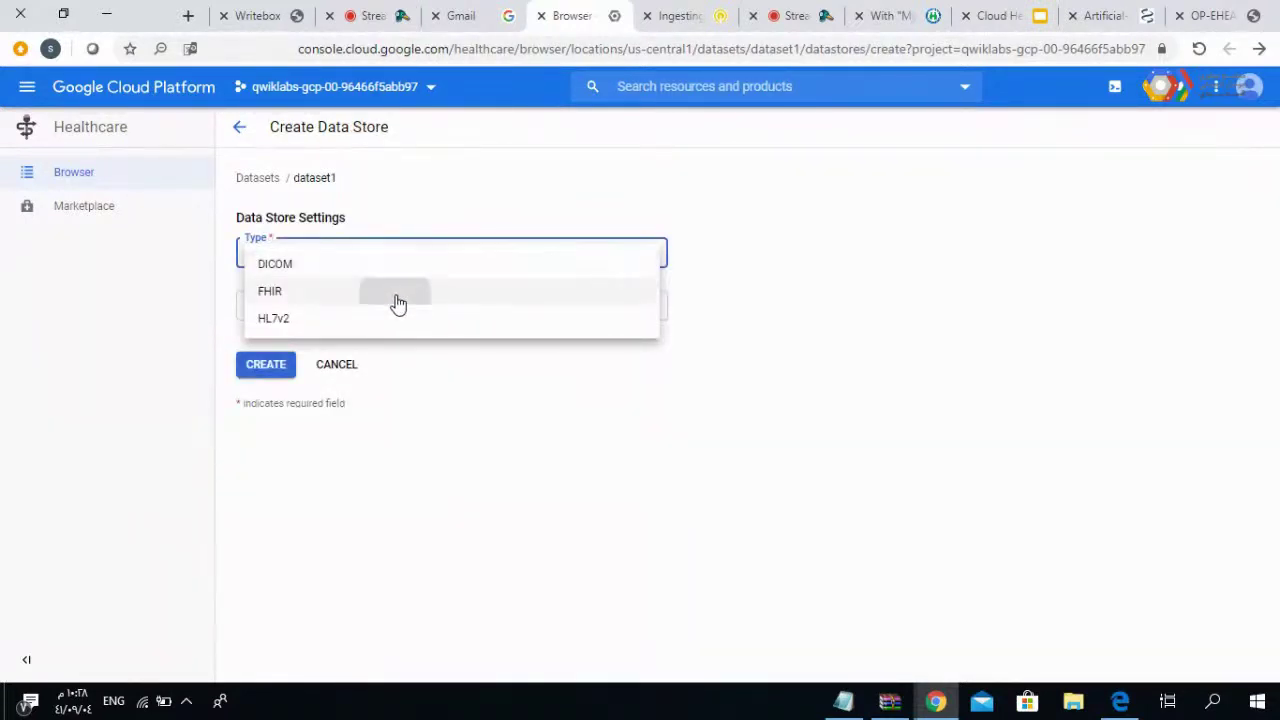
left_click(374, 297)
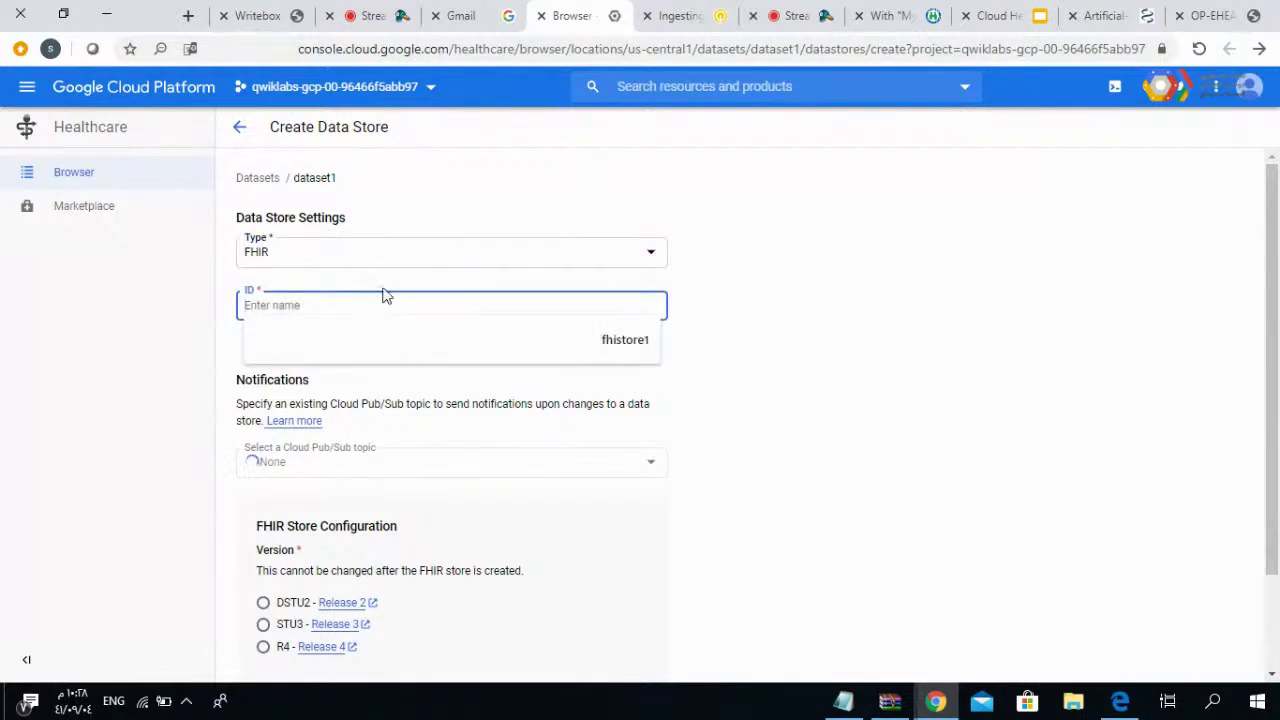
type("fhirstore1")
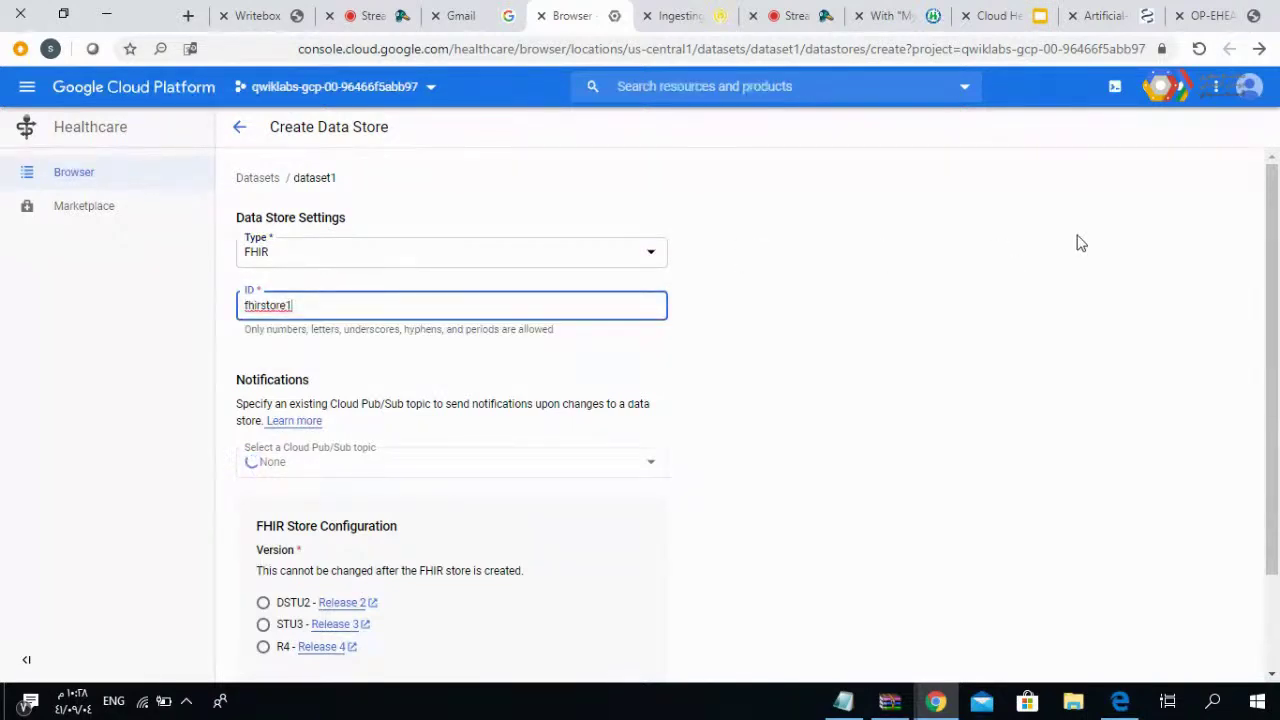
left_click_drag(1274, 292, 1275, 377)
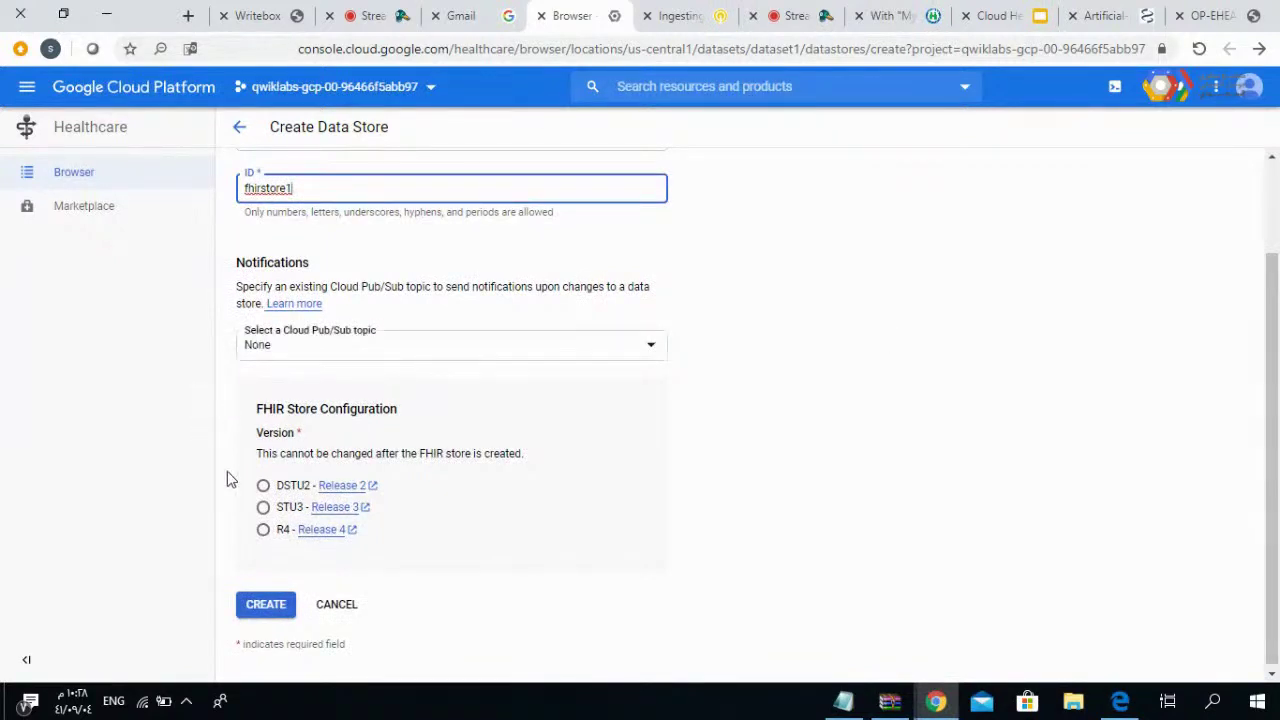
left_click(263, 508)
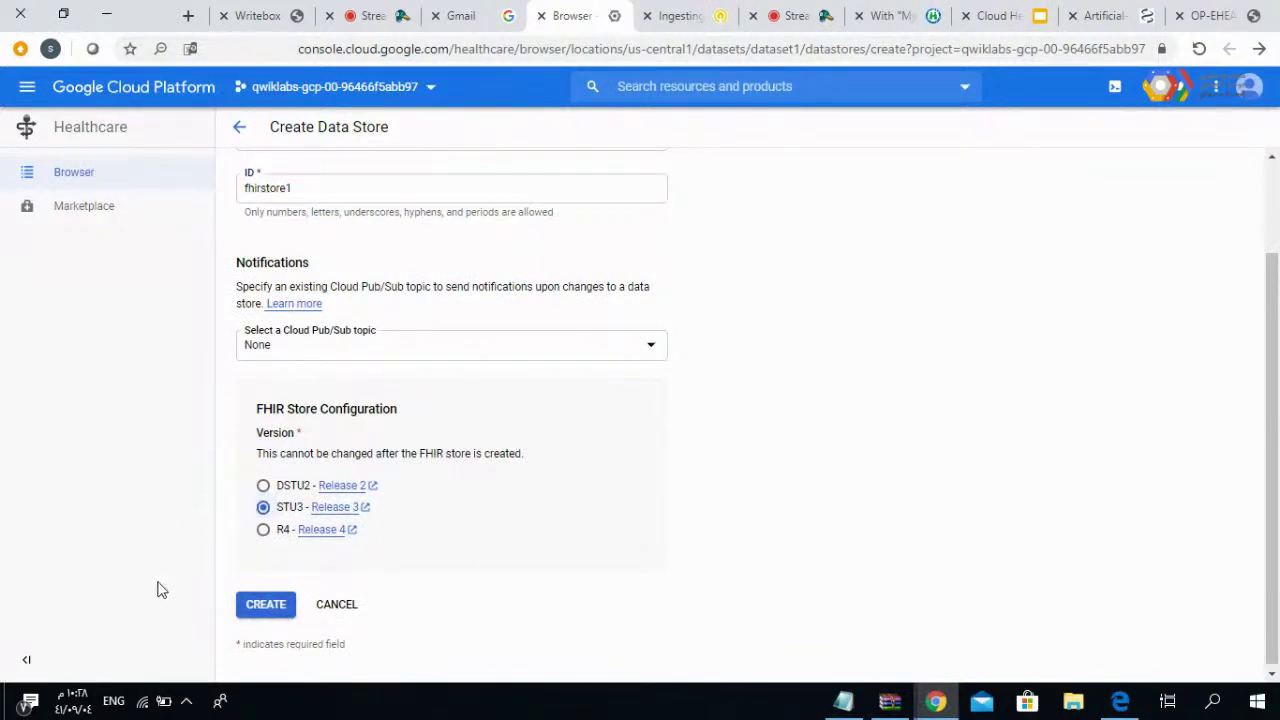
left_click(266, 606)
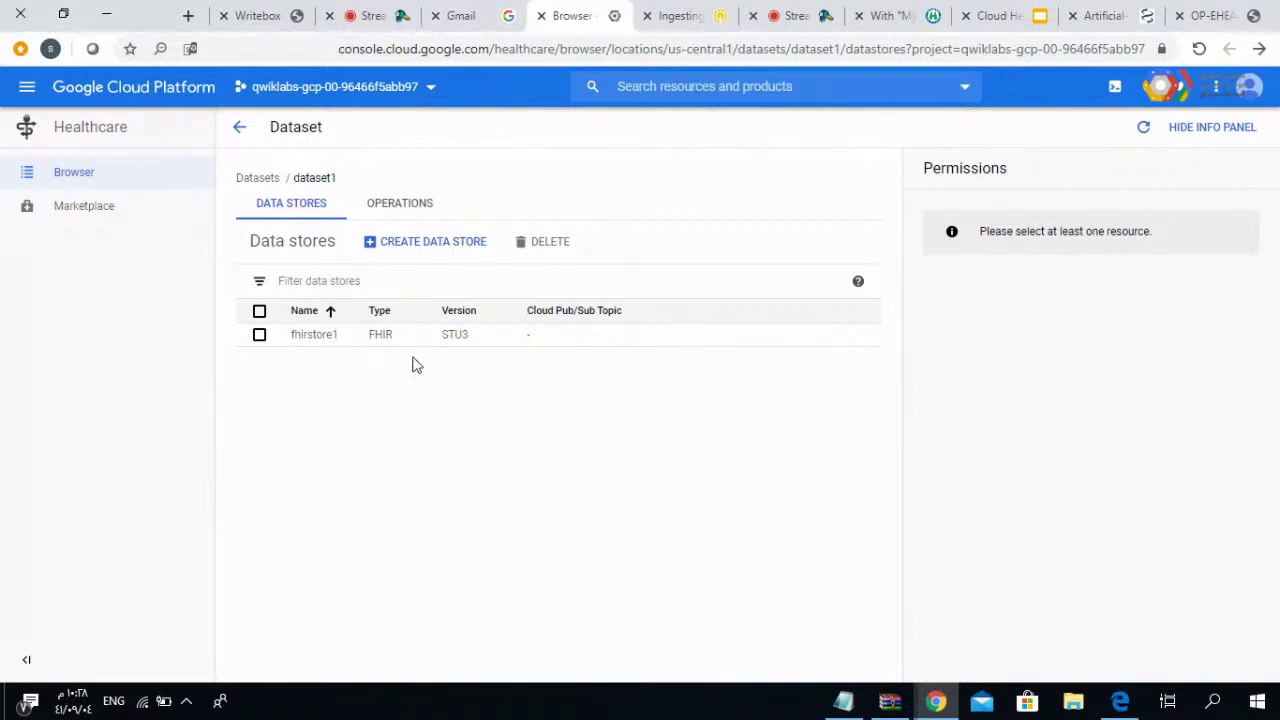
- Check dataset1's operation status, and verify the lab's Create Healthcare Dataset and Data Store objective on the Qwiklabs page
left_click(403, 203)
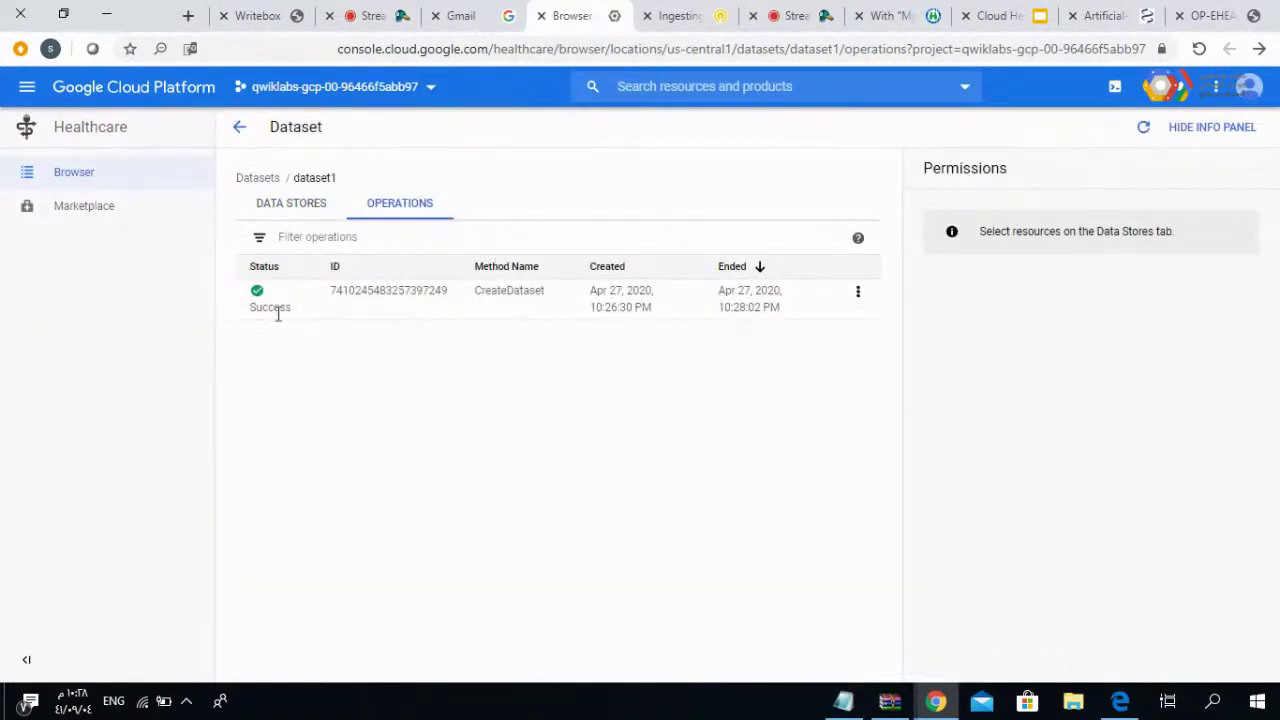
left_click(304, 210)
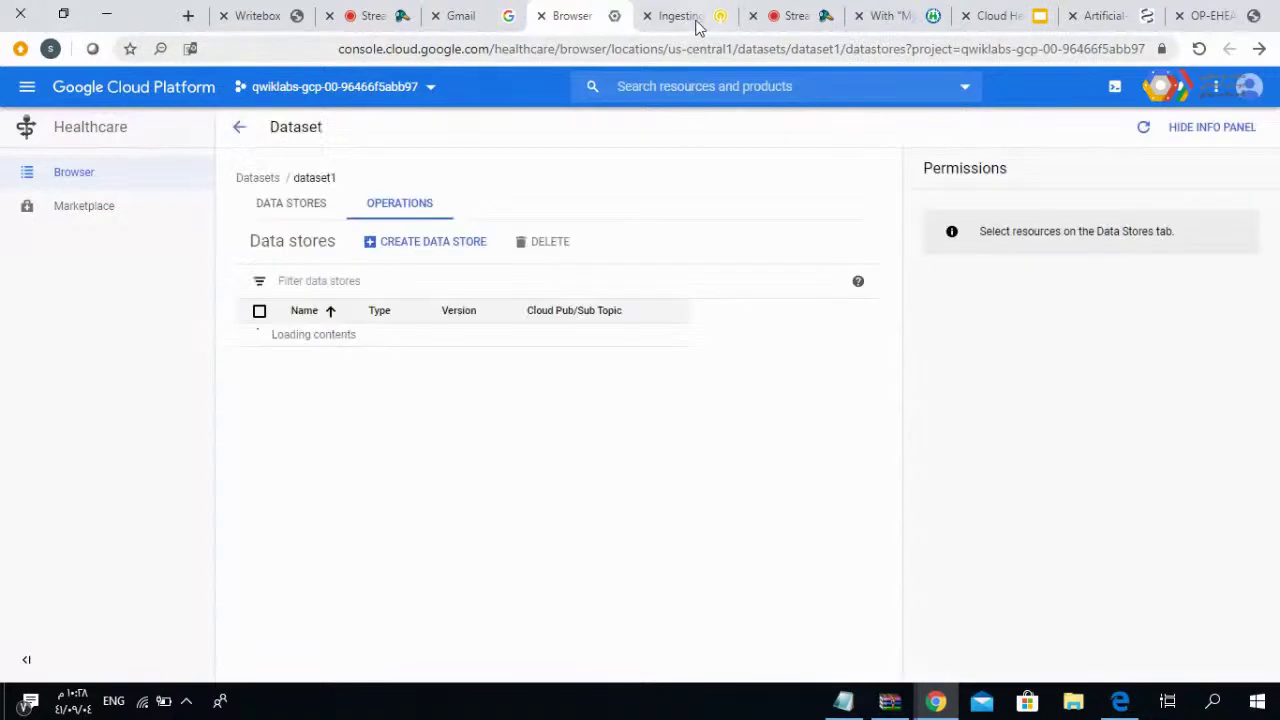
left_click(692, 20)
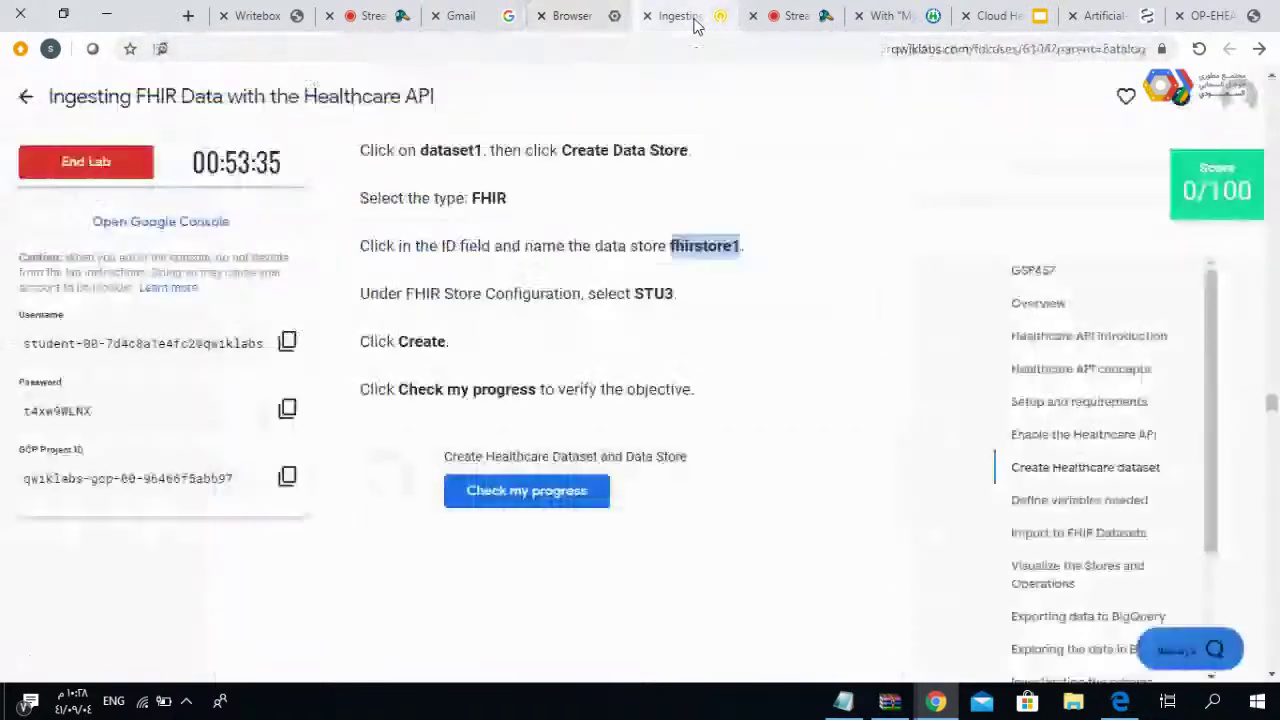
left_click(517, 494)
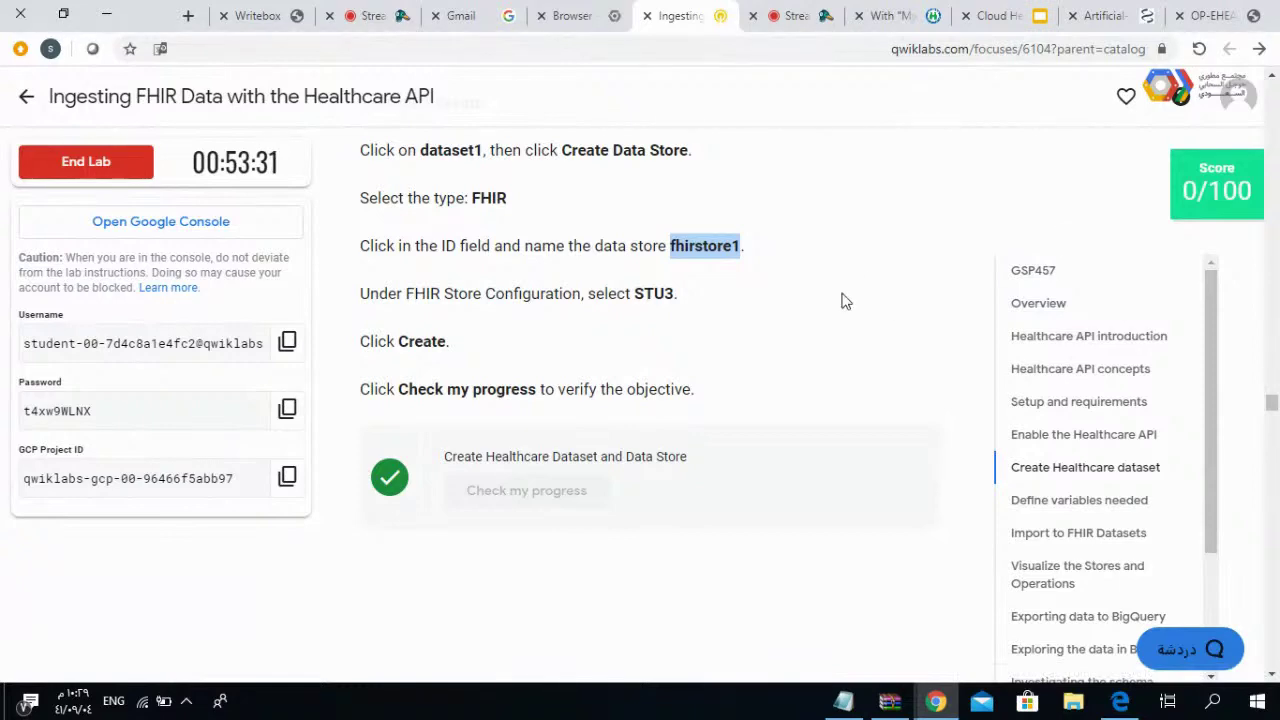
- Find the lab's Define variables needed section and start a Cloud Shell session in the Google Cloud console
scroll(842, 301, "down", 3)
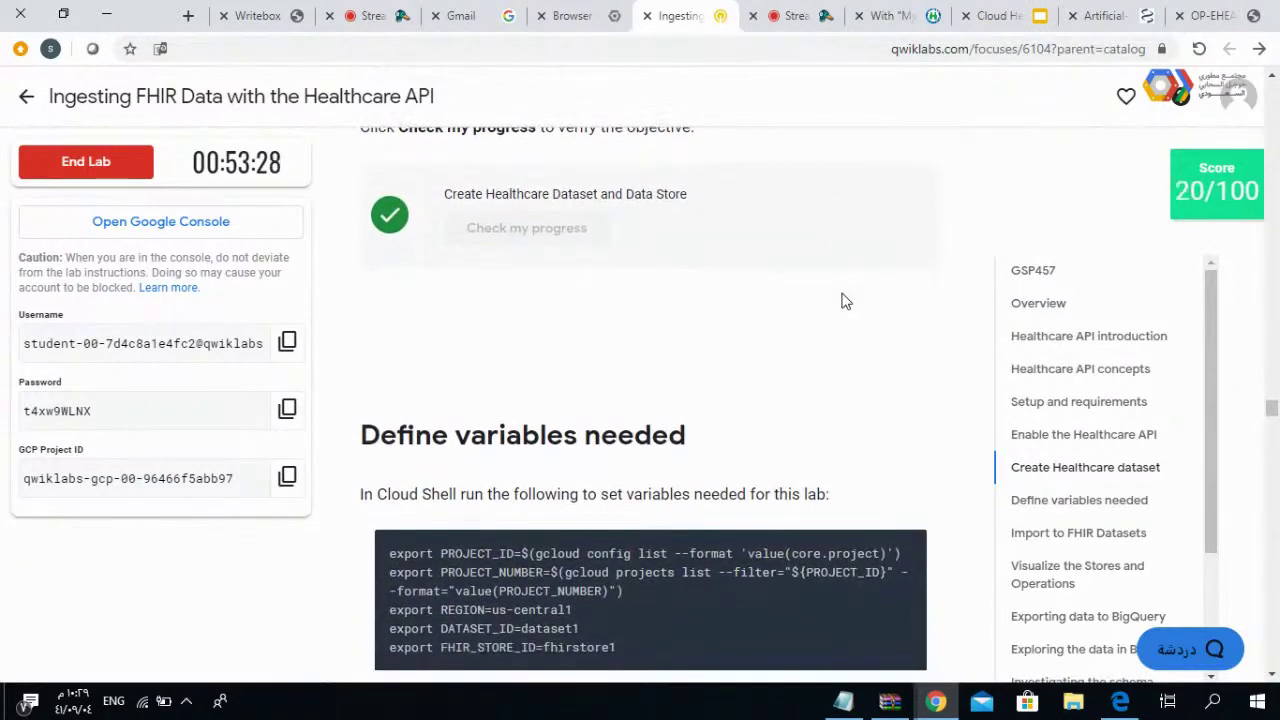
scroll(842, 301, "down", 2)
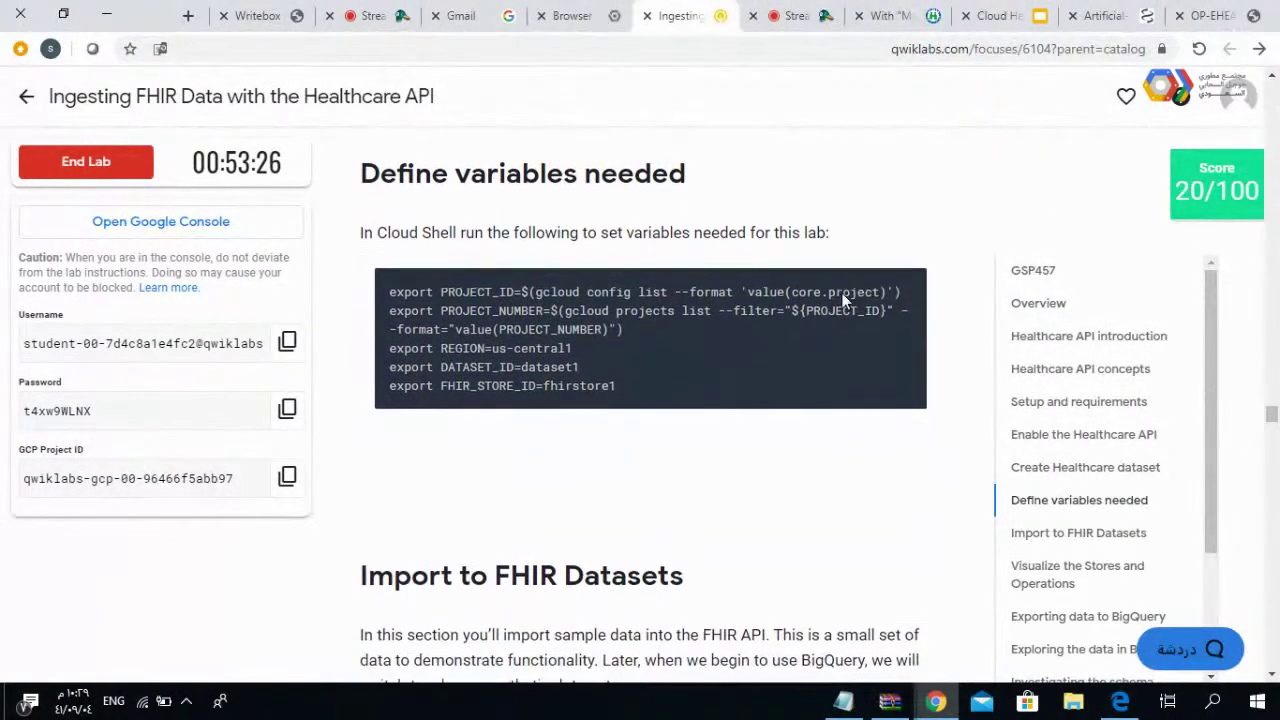
left_click(603, 18)
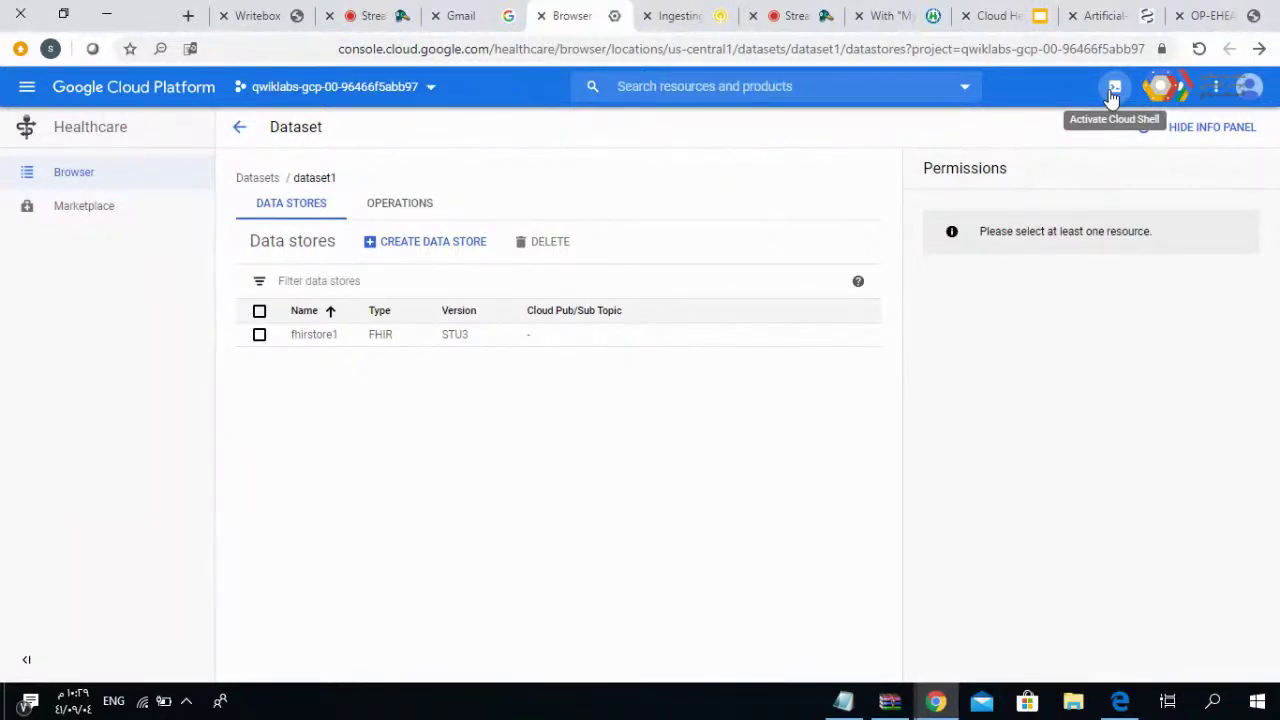
left_click(1113, 92)
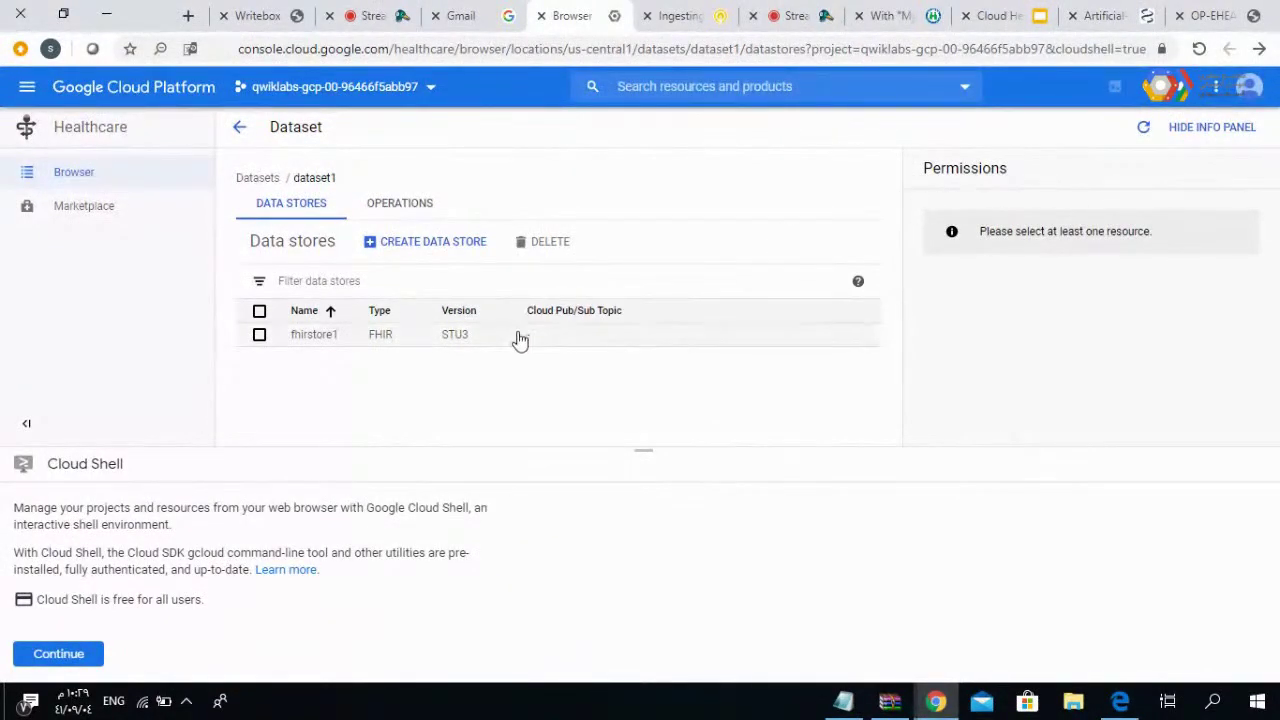
left_click(49, 651)
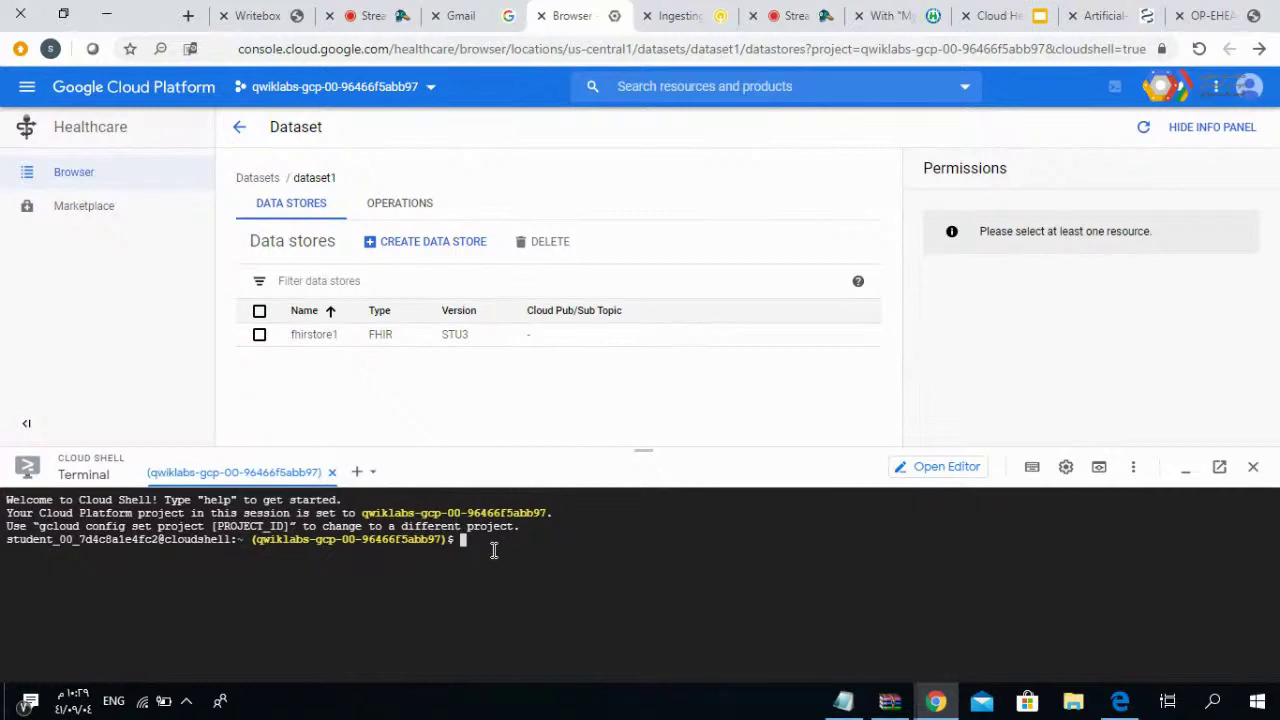
- Examine the lab's export commands for the region, dataset ID, FHIR store ID, project ID and project number variables
left_click(695, 18)
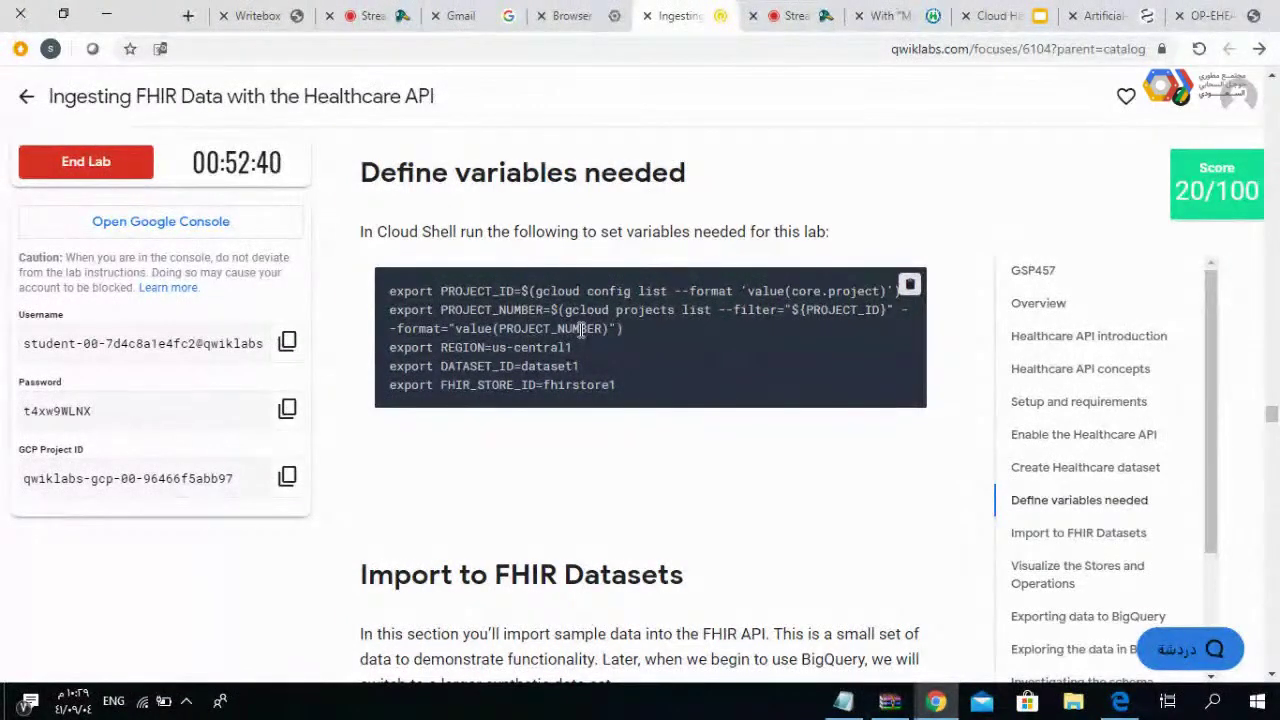
left_click_drag(438, 347, 577, 347)
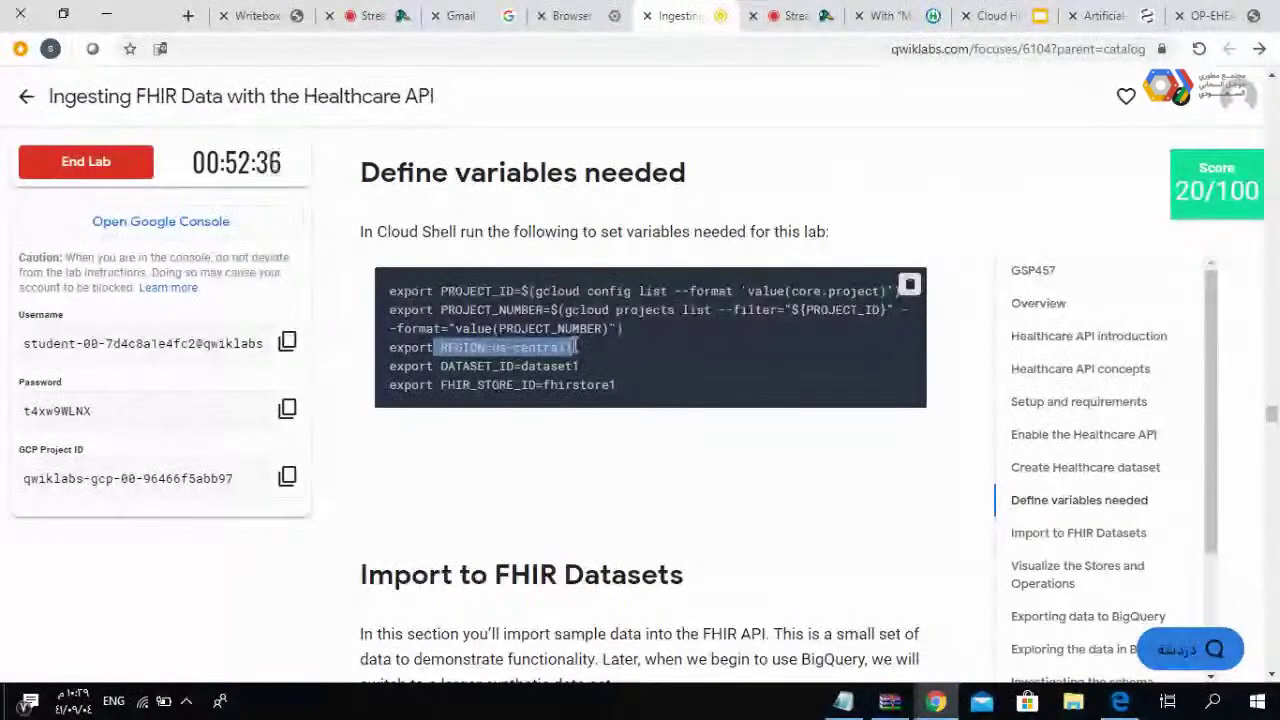
left_click(472, 358)
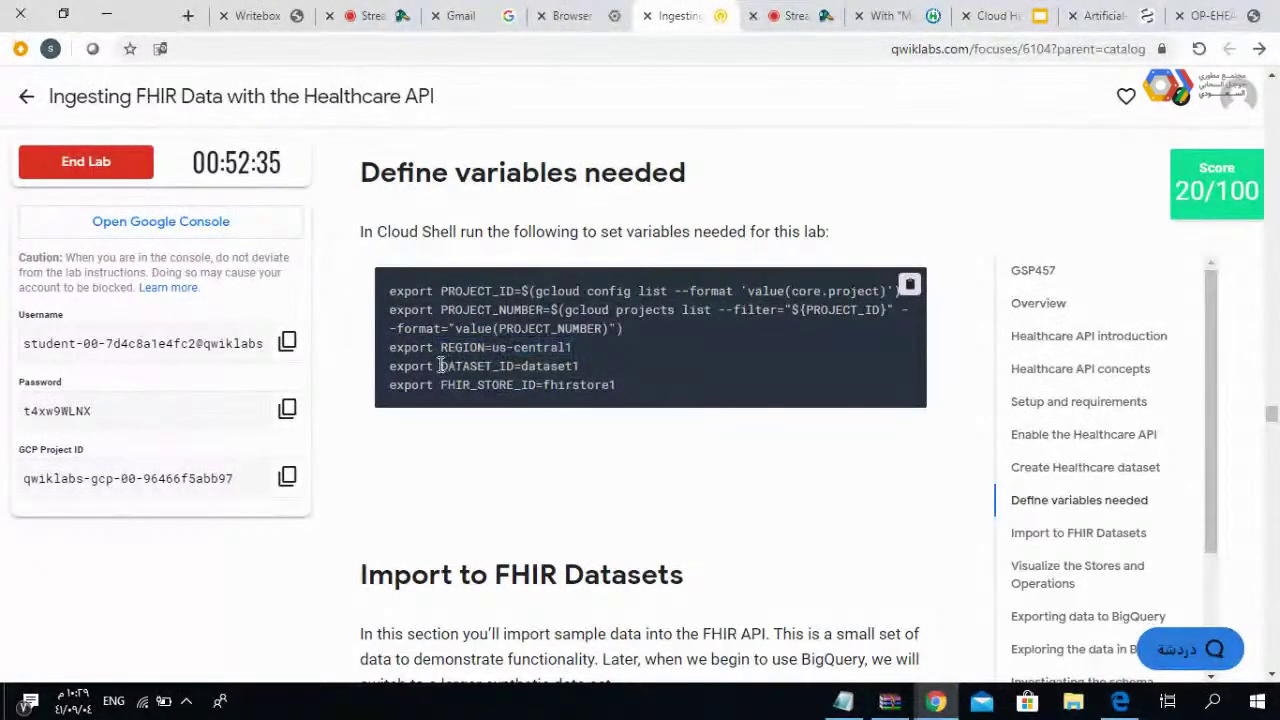
left_click_drag(438, 366, 578, 367)
left_click(446, 388)
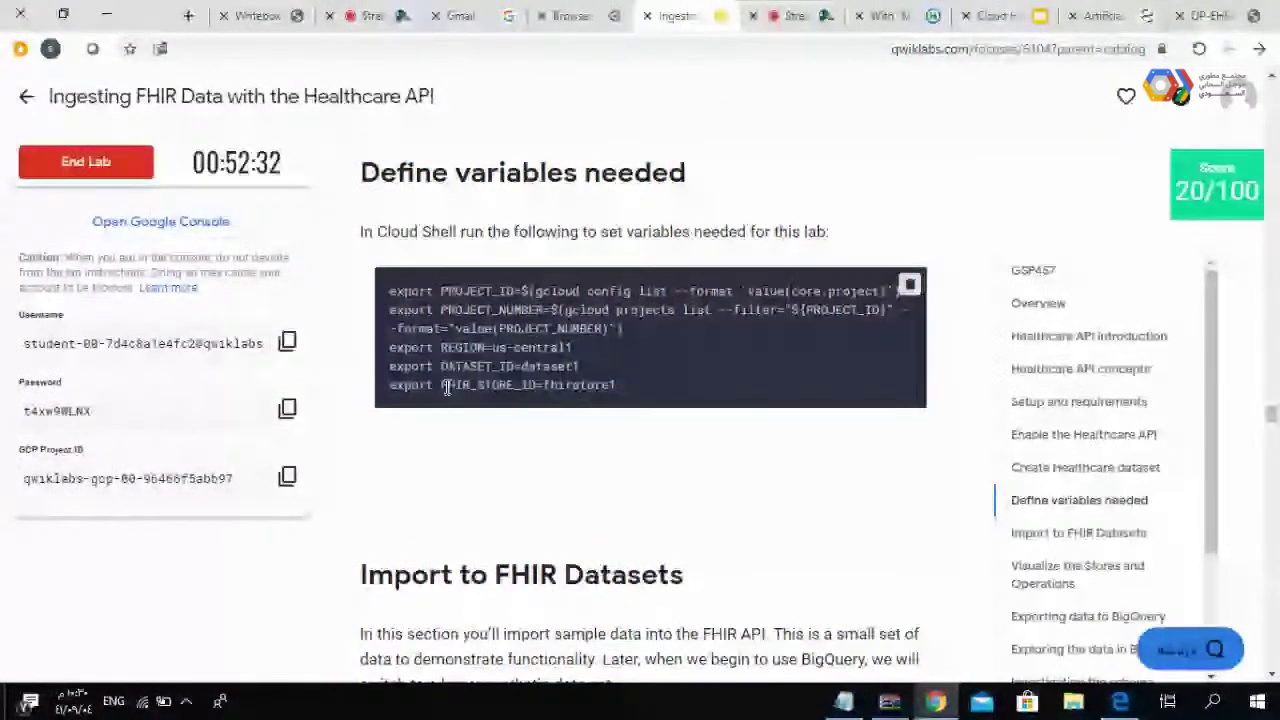
left_click_drag(436, 386, 617, 386)
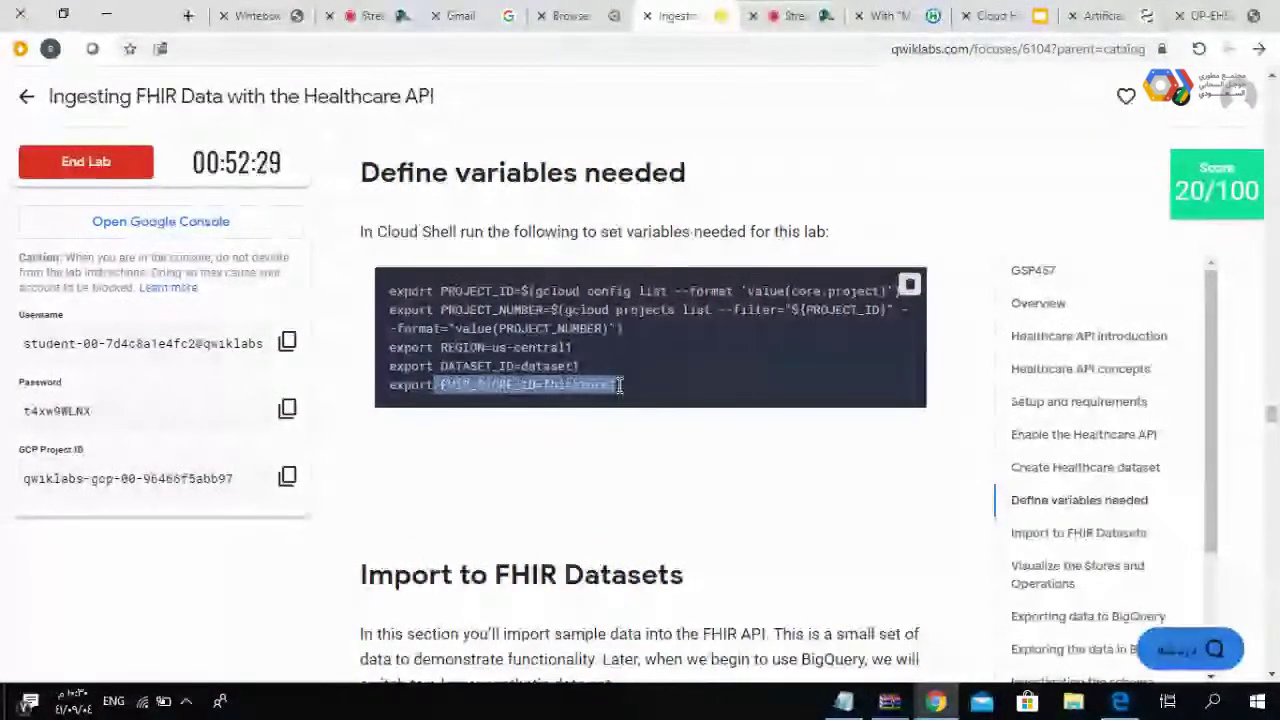
left_click(430, 385)
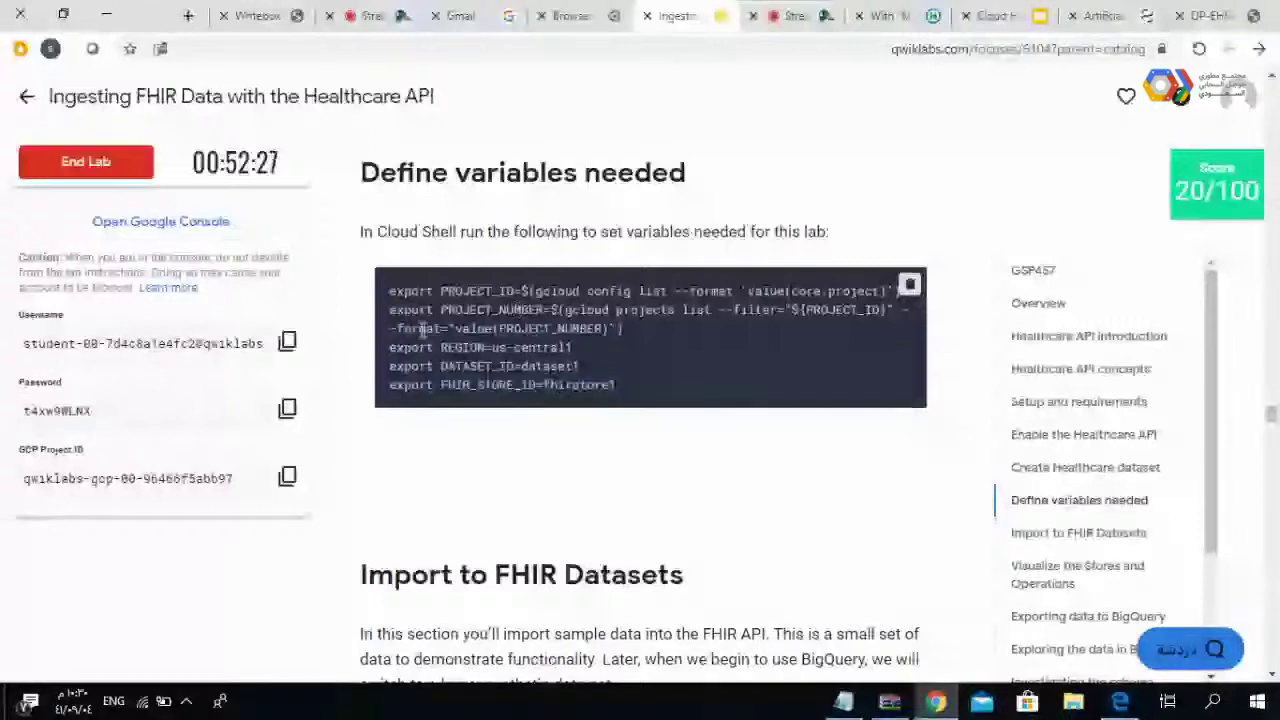
left_click_drag(441, 291, 517, 291)
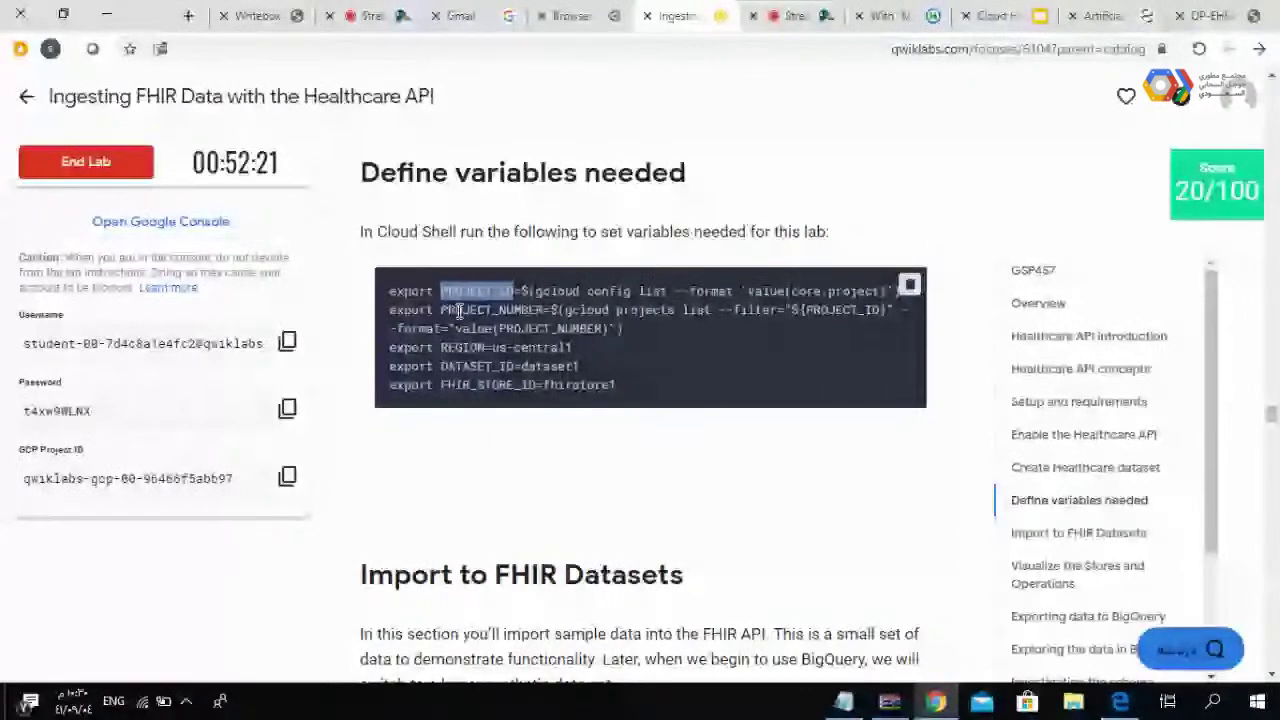
left_click_drag(457, 310, 557, 310)
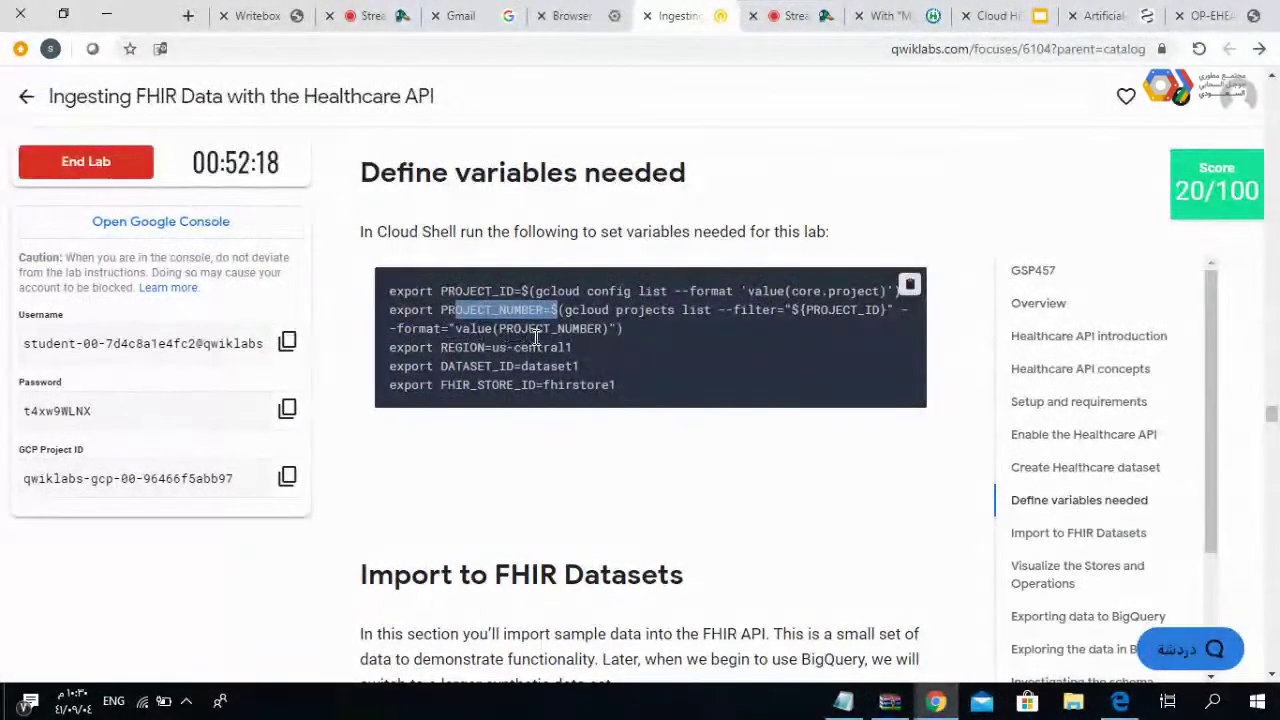
- Copy the lab's export commands for PROJECT_ID, PROJECT_NUMBER, REGION, DATASET_ID and FHIR_STORE_ID, run them in Cloud Shell, and return to the lab page
left_click(909, 285)
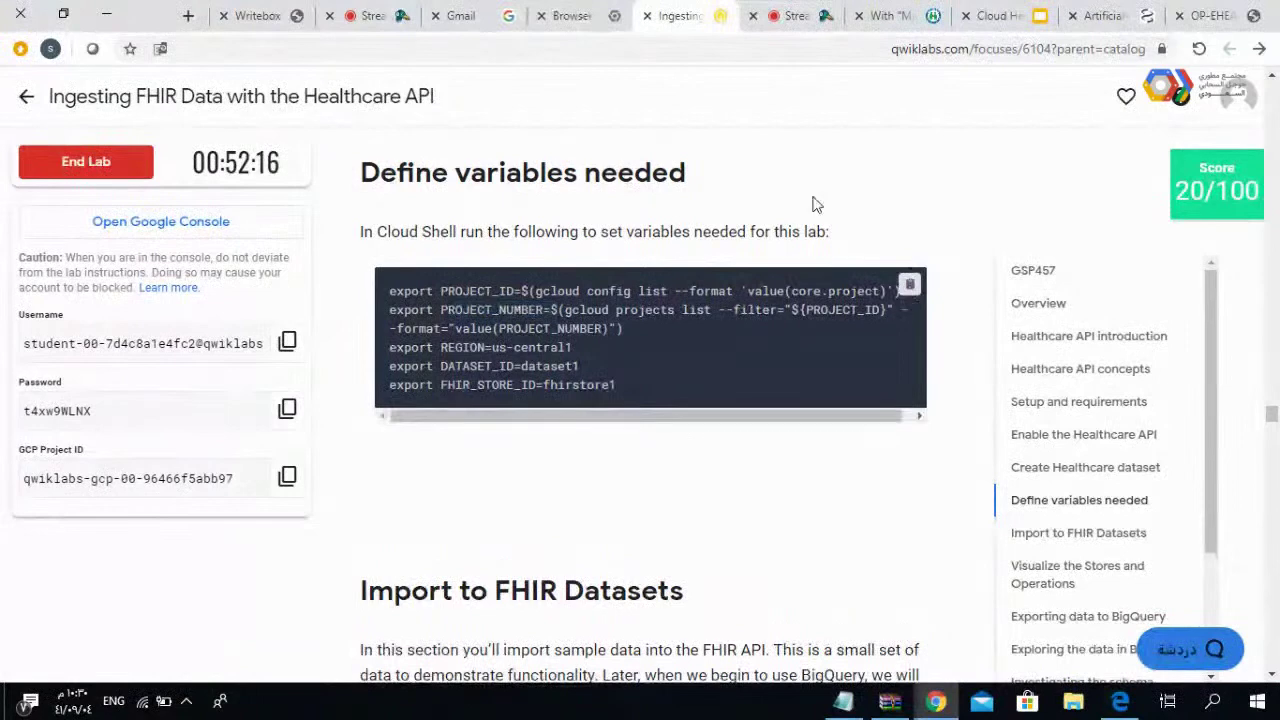
left_click(600, 17)
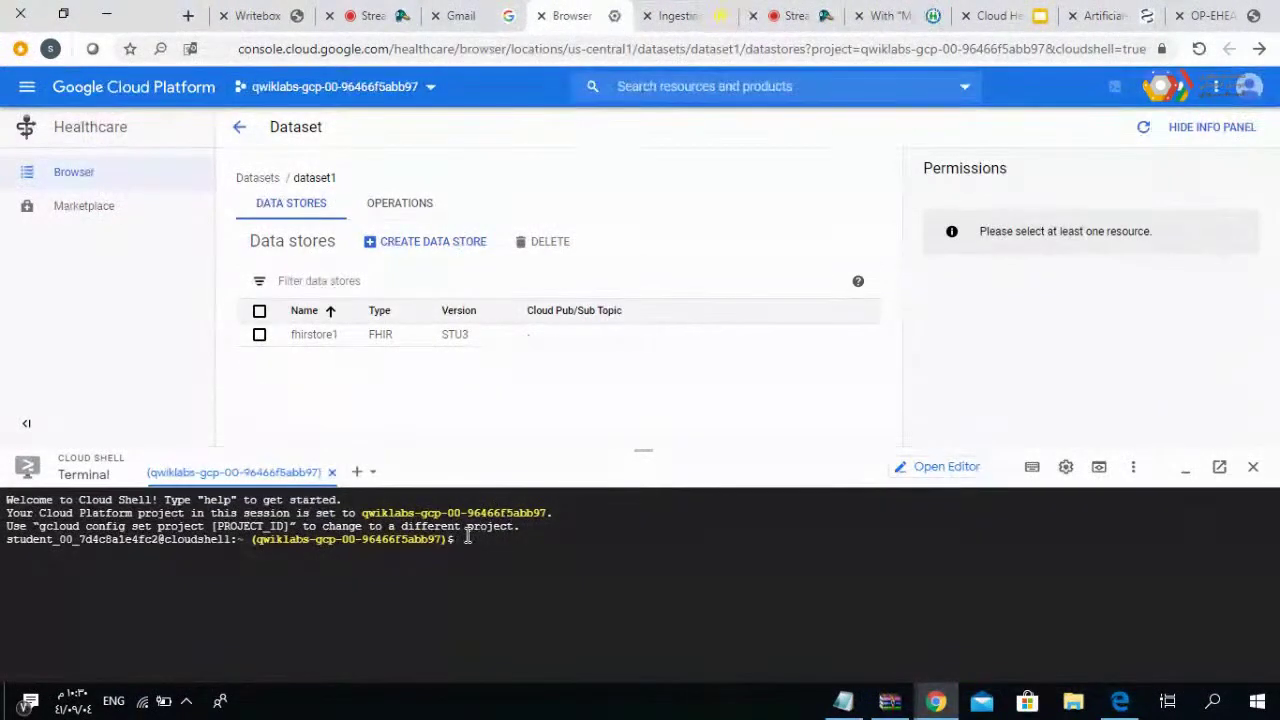
key("ctrl+v")
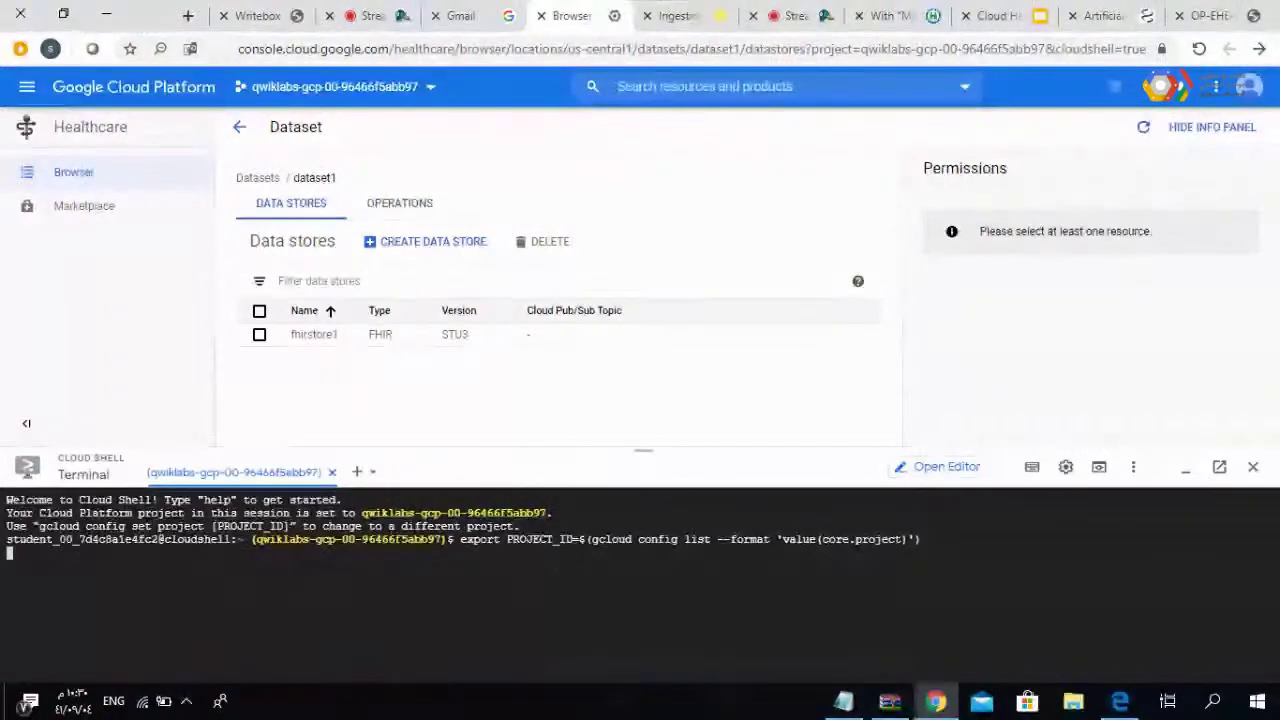
key("ctrl+v")
key("ctrl+v")
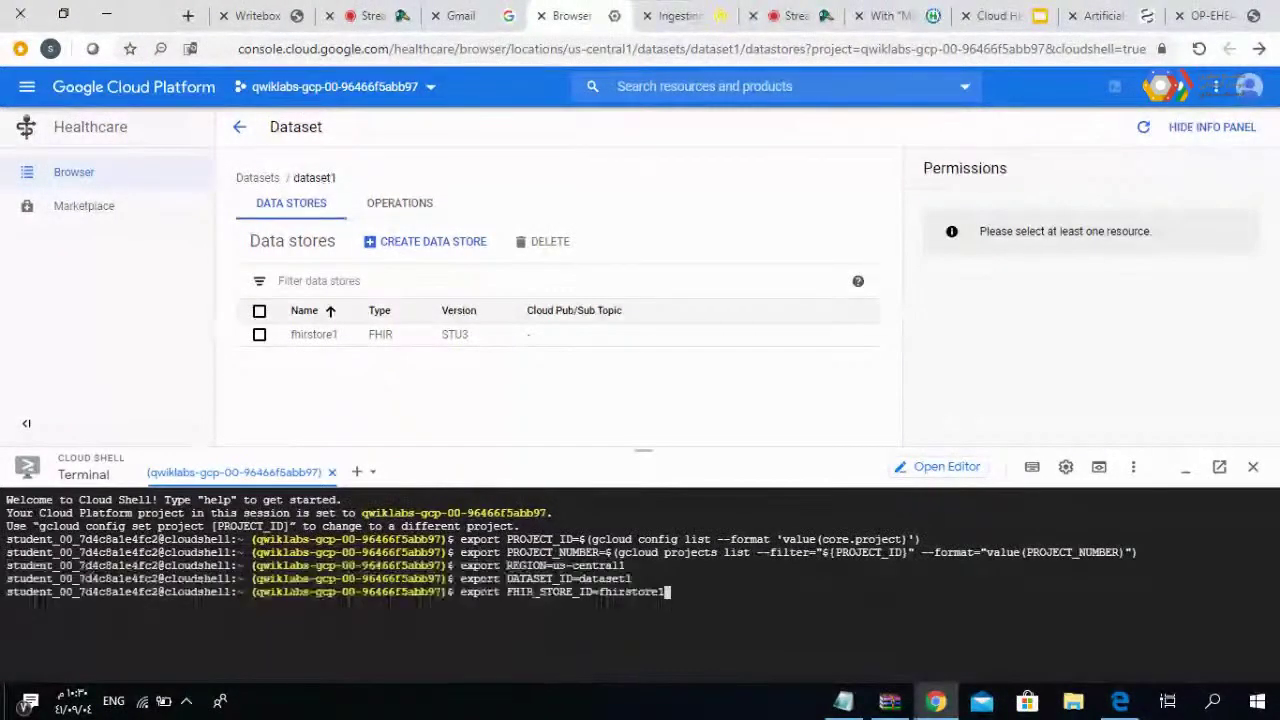
key("Return")
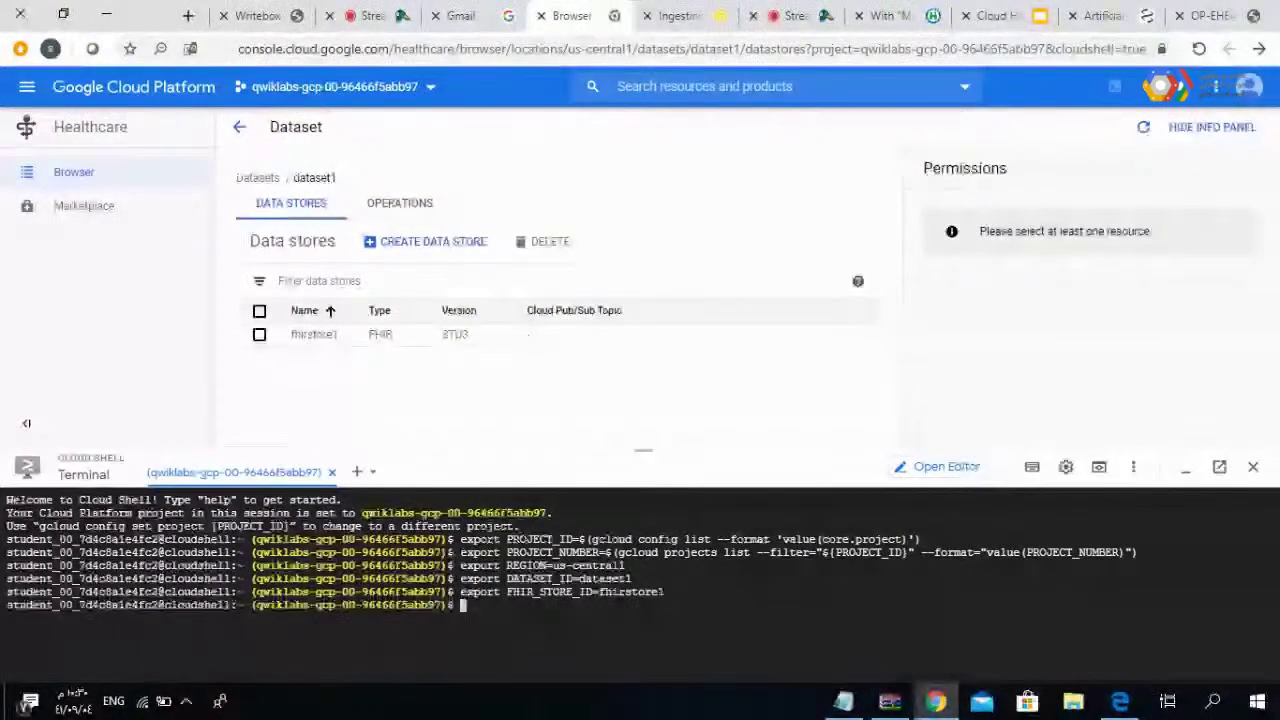
key("ctrl+Tab")
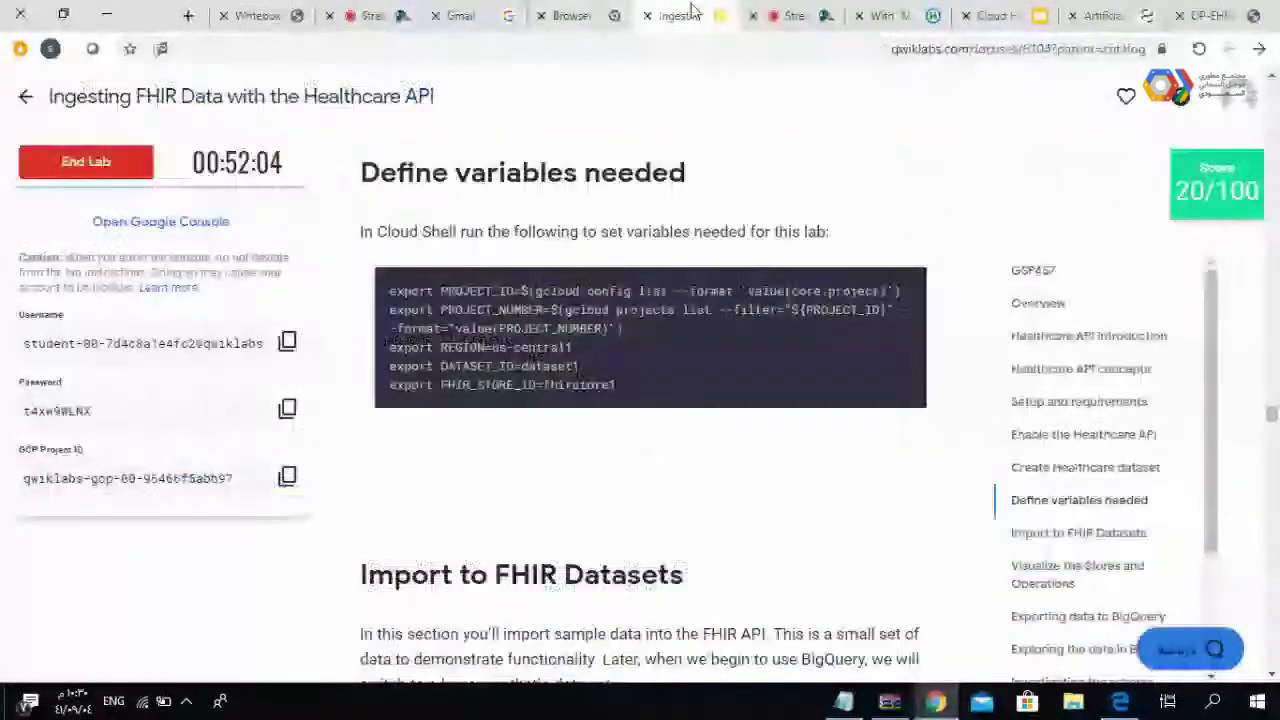
- Examine the gcloud FHIR store import command in the lab's Import to FHIR Datasets section, including its store ID variable and Cloud Storage path
scroll(597, 208, "down", 2)
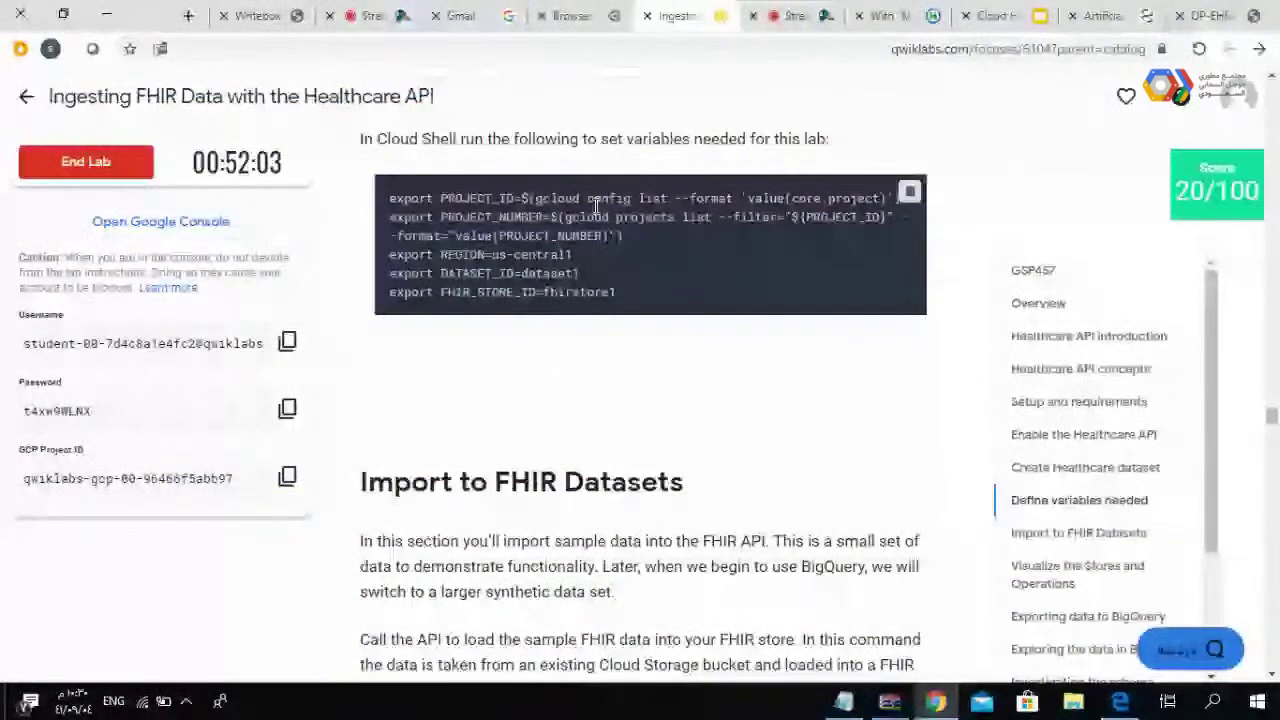
scroll(597, 208, "down", 2)
scroll(597, 213, "down", 2)
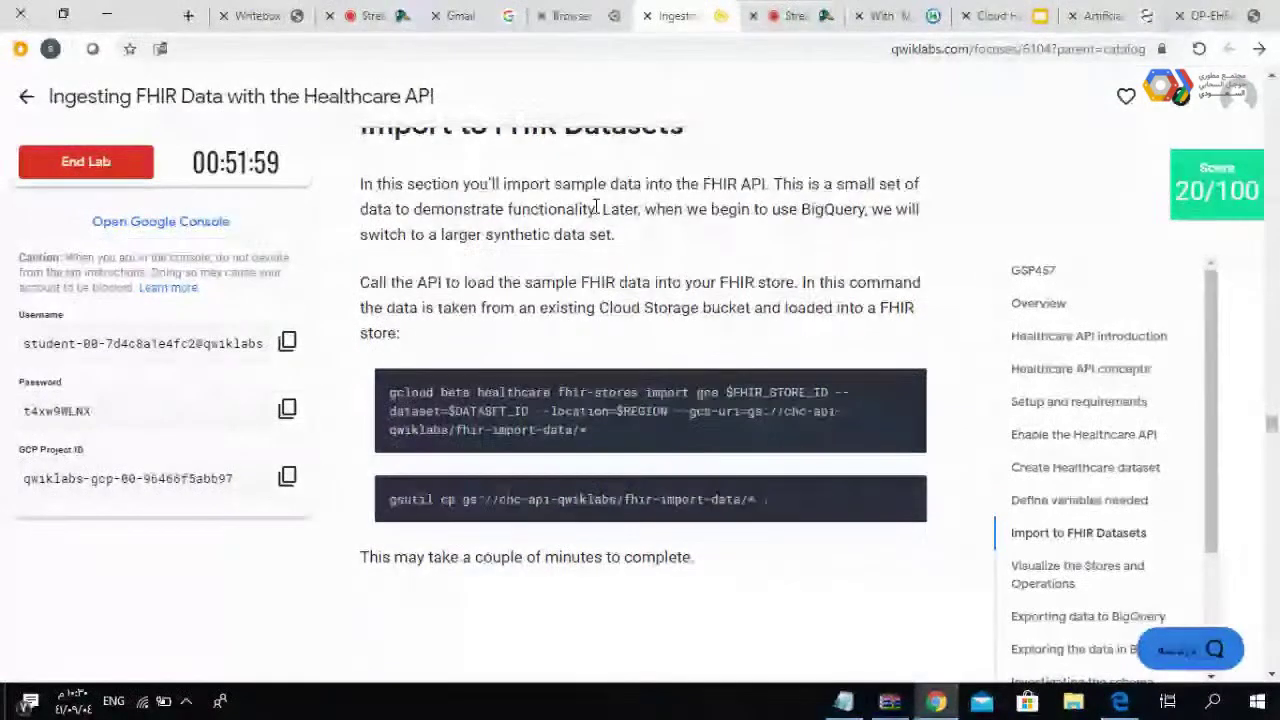
scroll(597, 208, "down", 1)
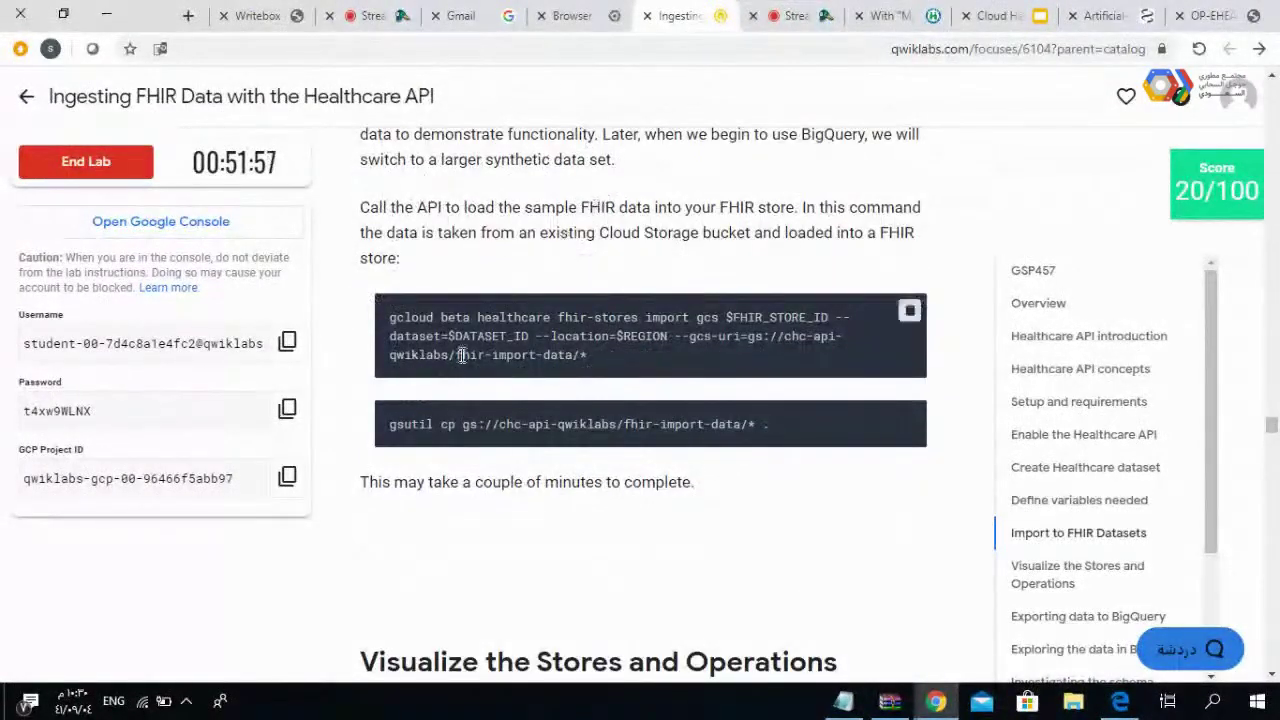
mouse_move(390, 318)
left_mouse_down()
mouse_move(493, 336)
mouse_move(540, 320)
left_mouse_up()
left_click(532, 322)
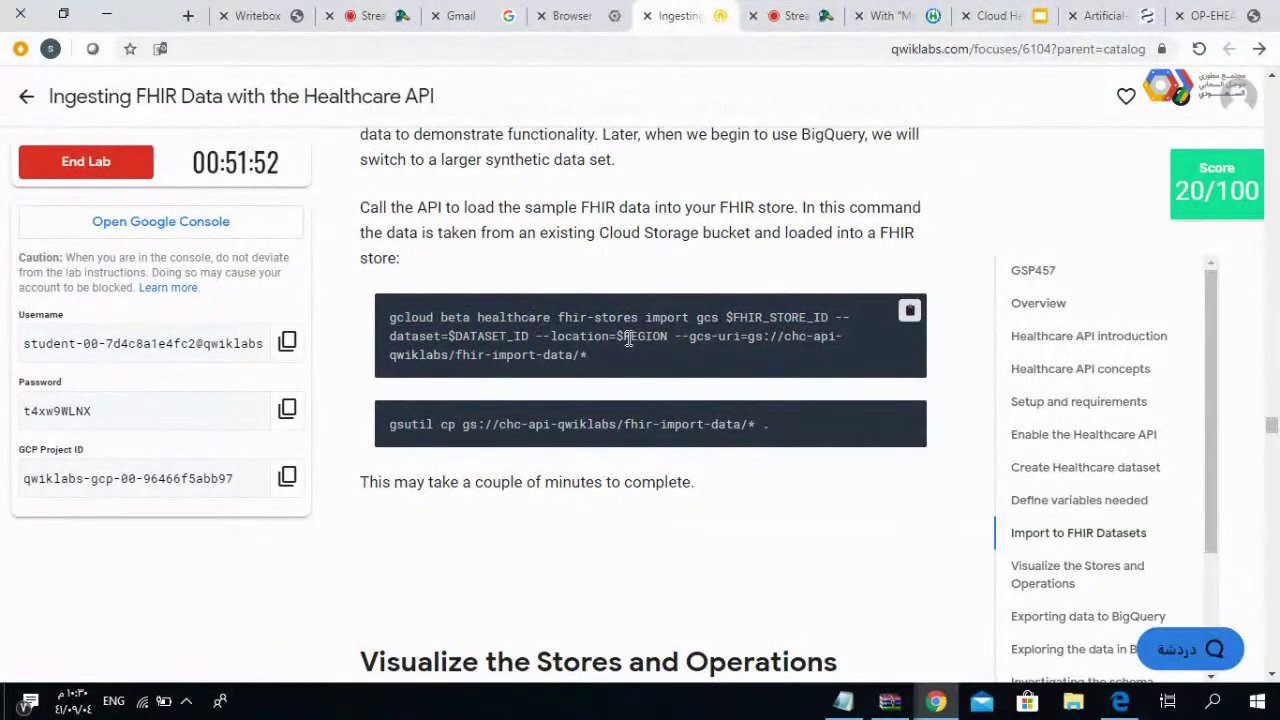
left_click_drag(730, 317, 838, 311)
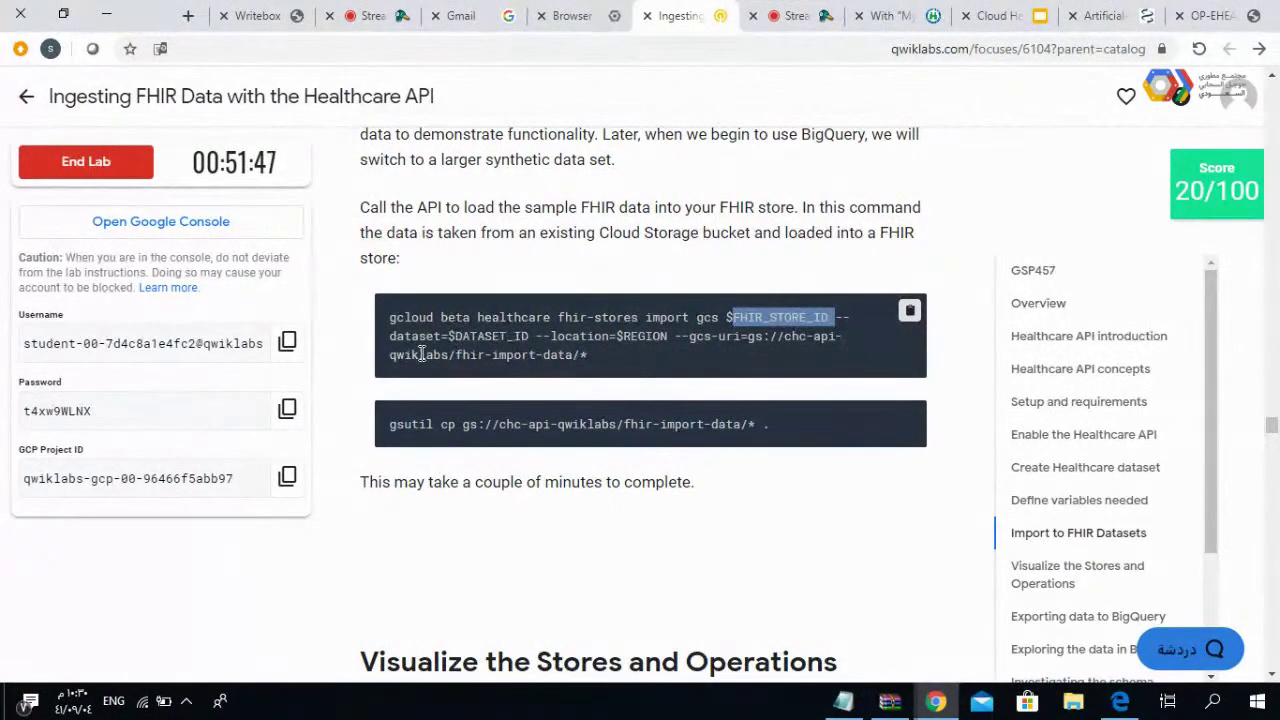
left_click_drag(391, 355, 566, 356)
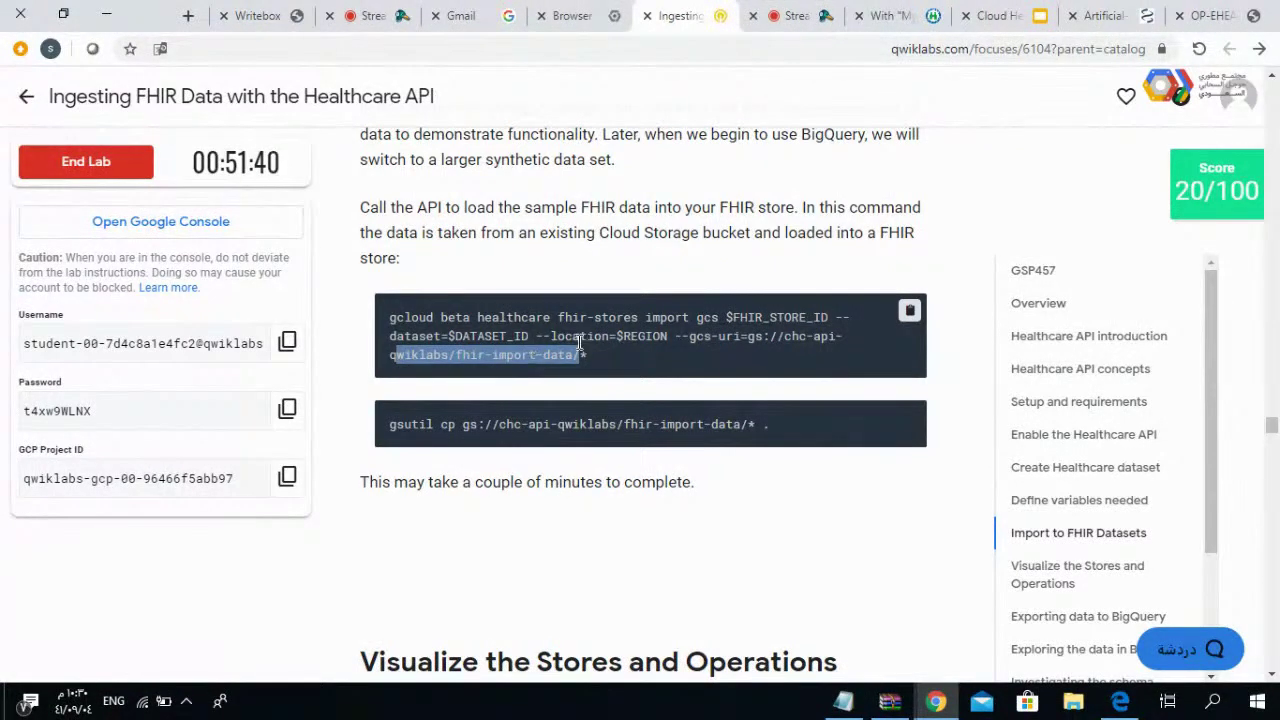
- Copy the lab's gcloud import command and run it in Cloud Shell to load gs://chc-api-qwiklabs/fhir-import-data/* into the FHIR store
left_click(909, 314)
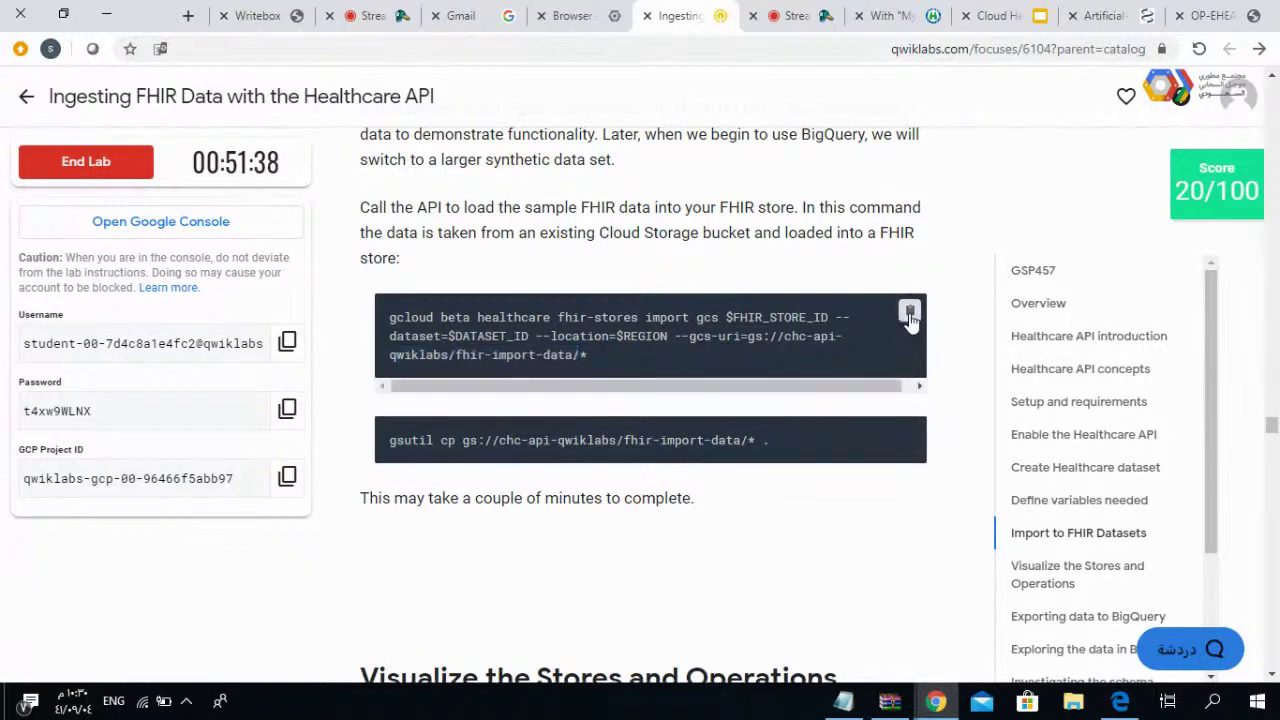
left_click(572, 15)
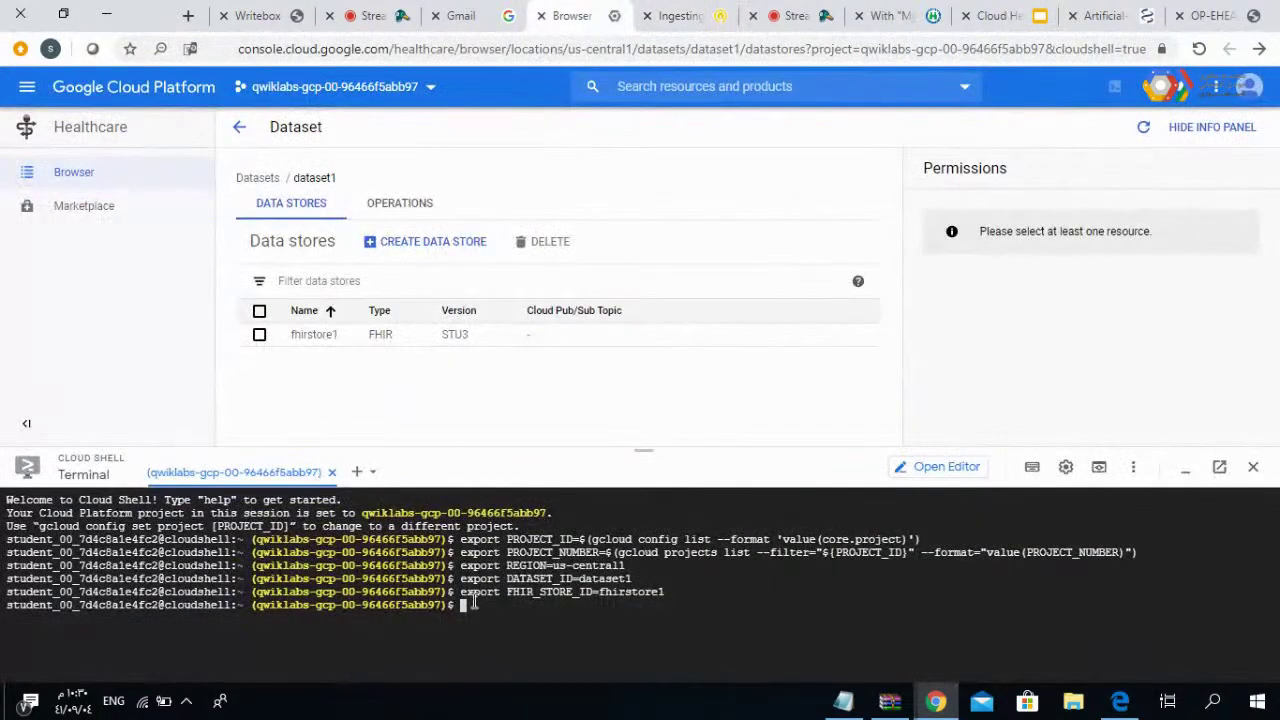
key("ctrl+v")
key("Return")
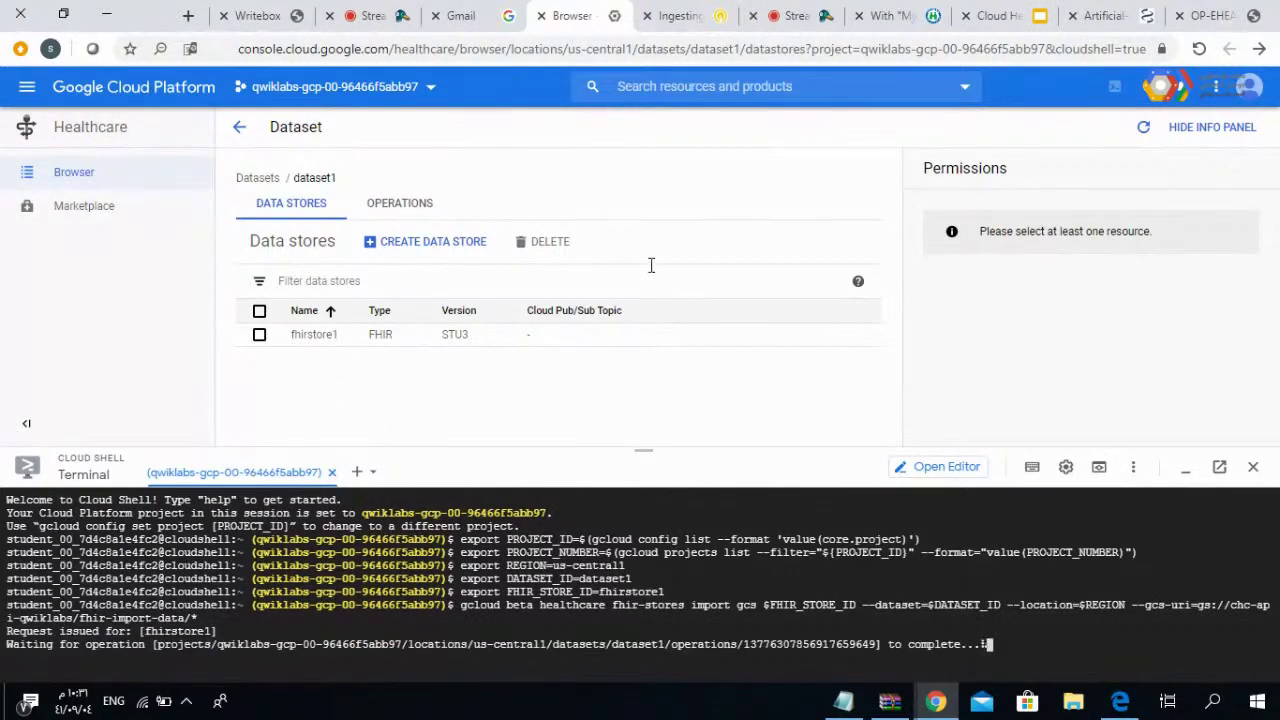
- Read on in the lab's import instructions, and check the import operation's progress in Cloud Shell
left_click(709, 12)
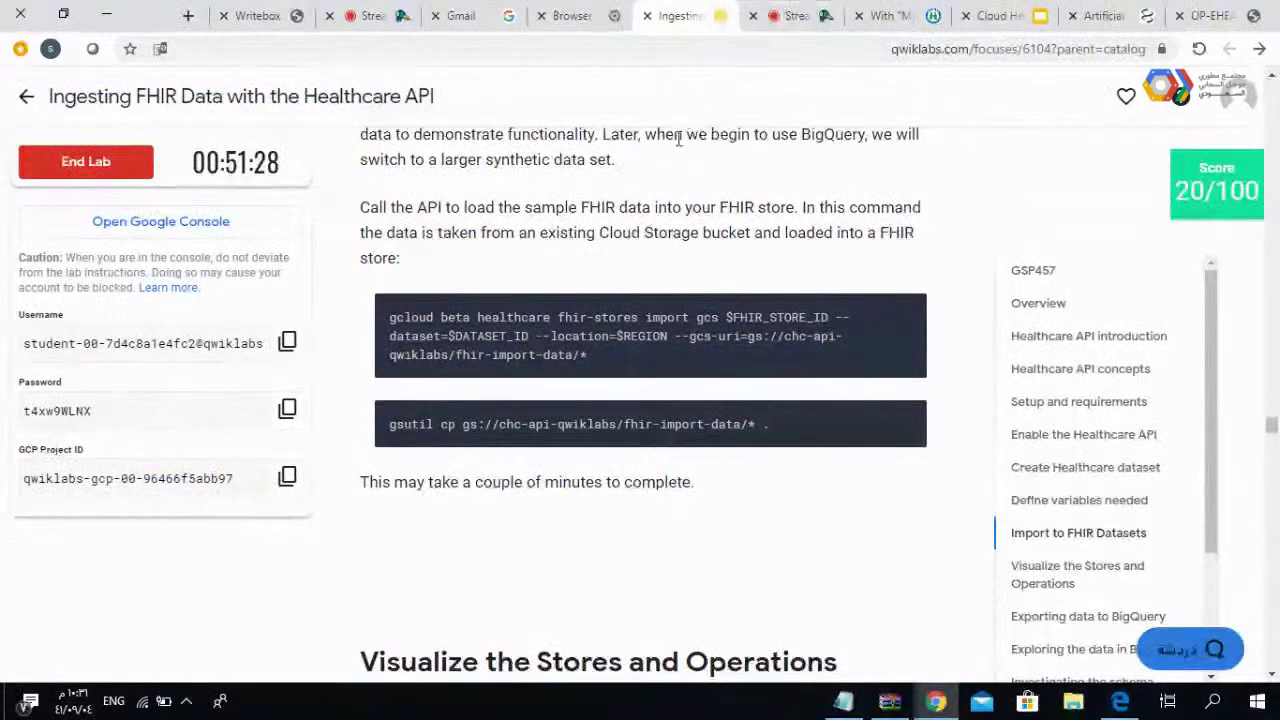
scroll(677, 170, "down", 2)
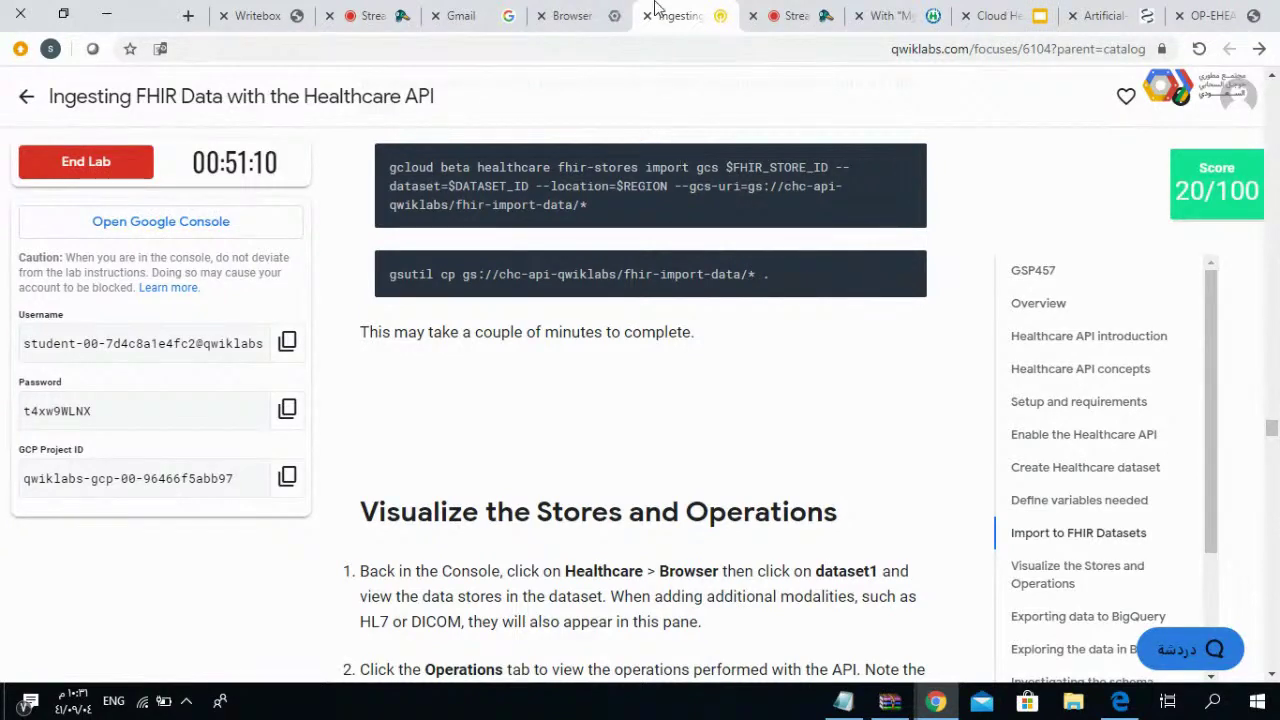
left_click(618, 18)
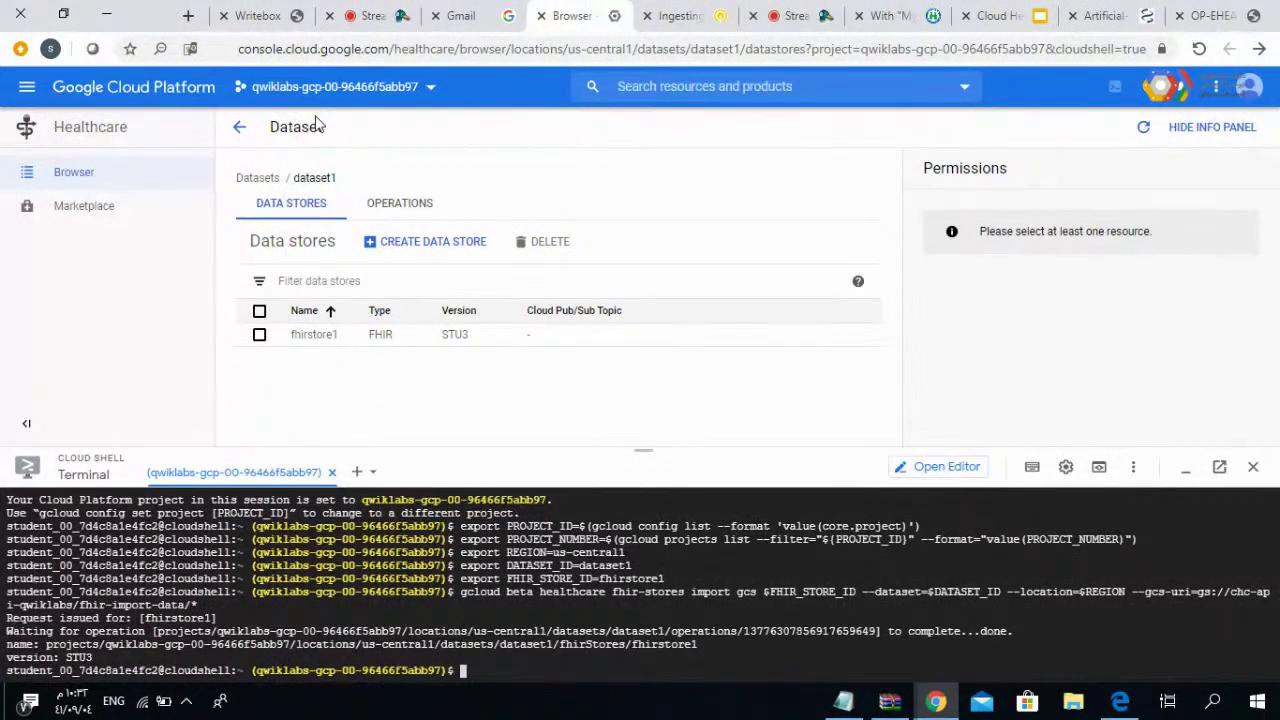
- Copy the lab's gsutil cp command into Cloud Shell, trim its trailing characters, and run it as gsutil cp gs://chc-api-qwiklabs/fhir-import-data/*
left_click(707, 17)
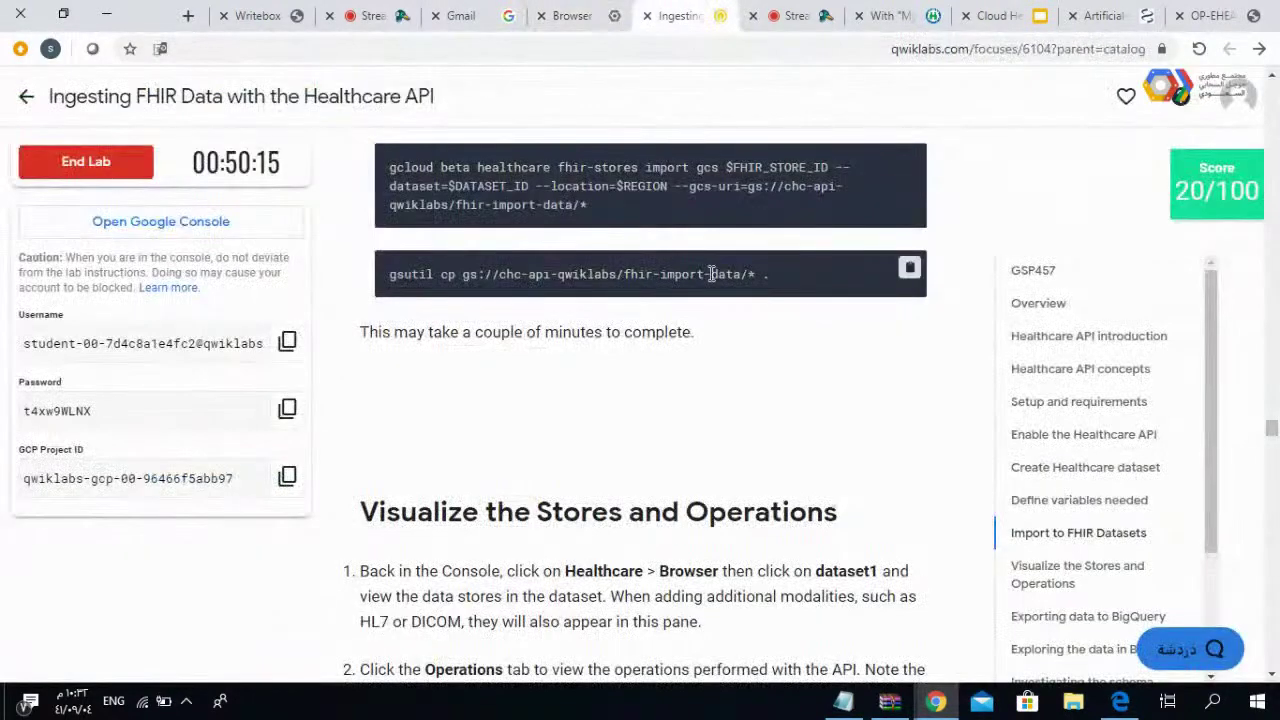
left_click(909, 268)
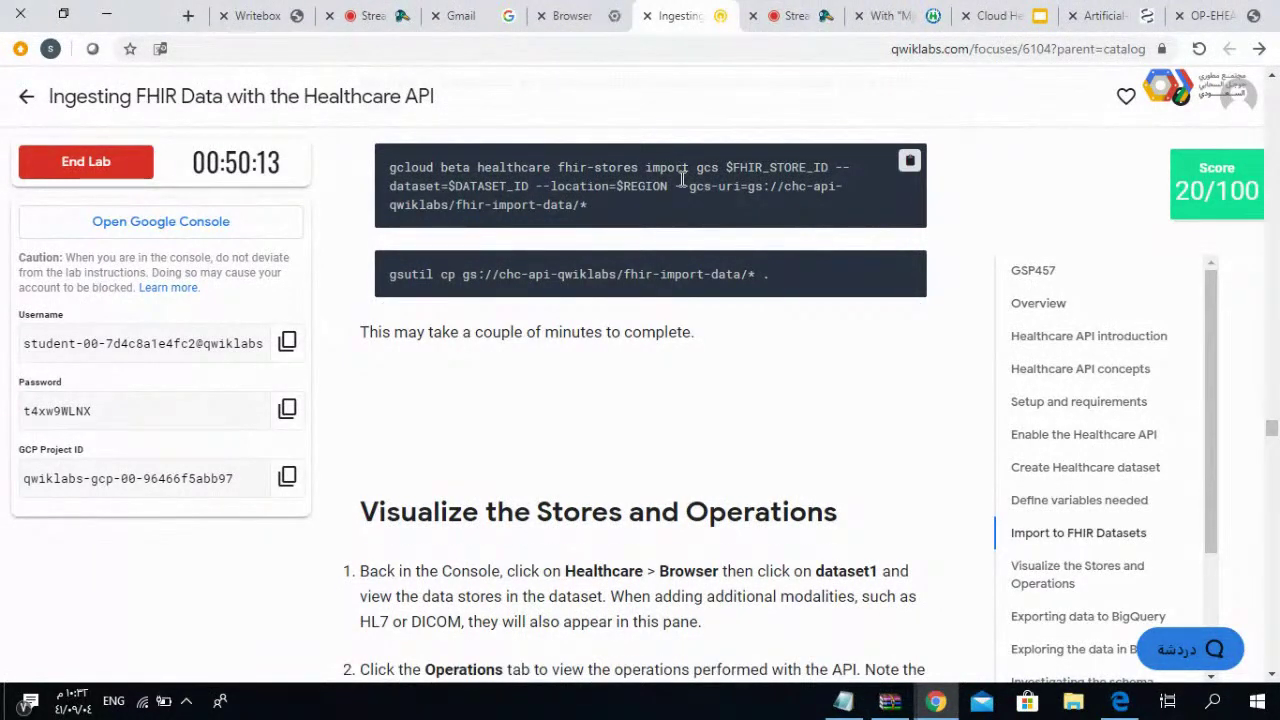
key("ctrl+shift+Tab")
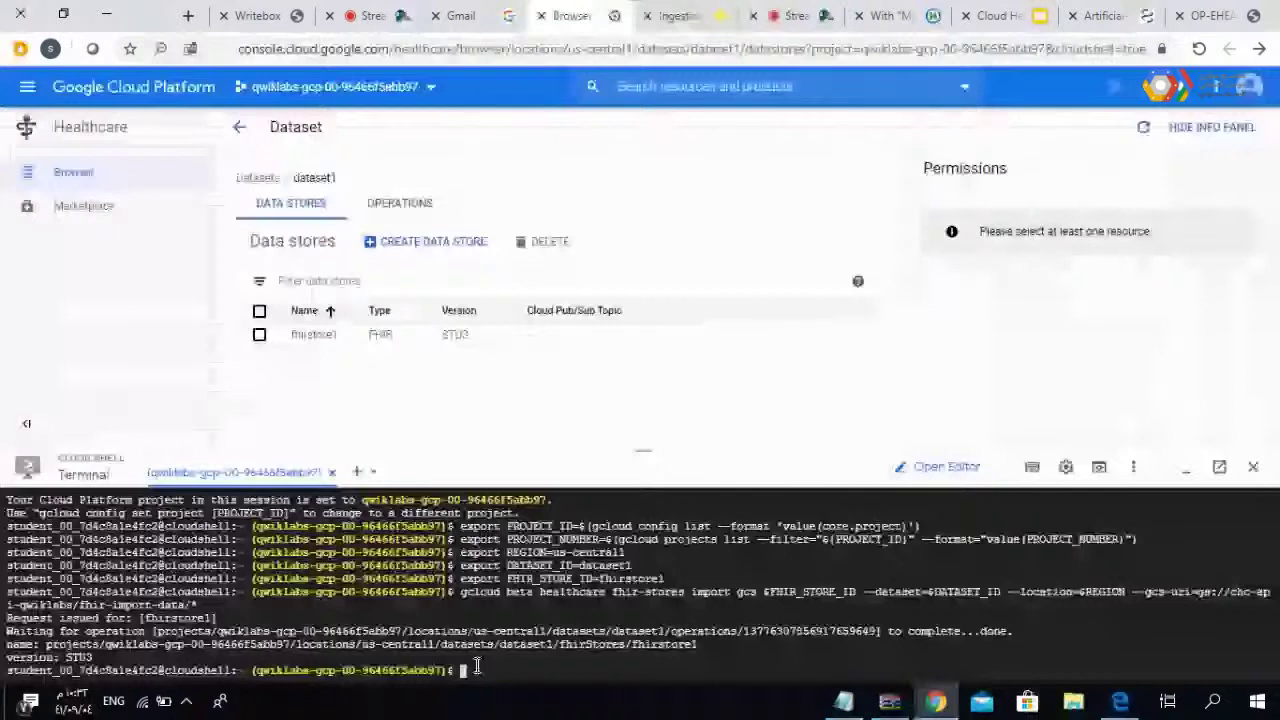
key("ctrl+v")
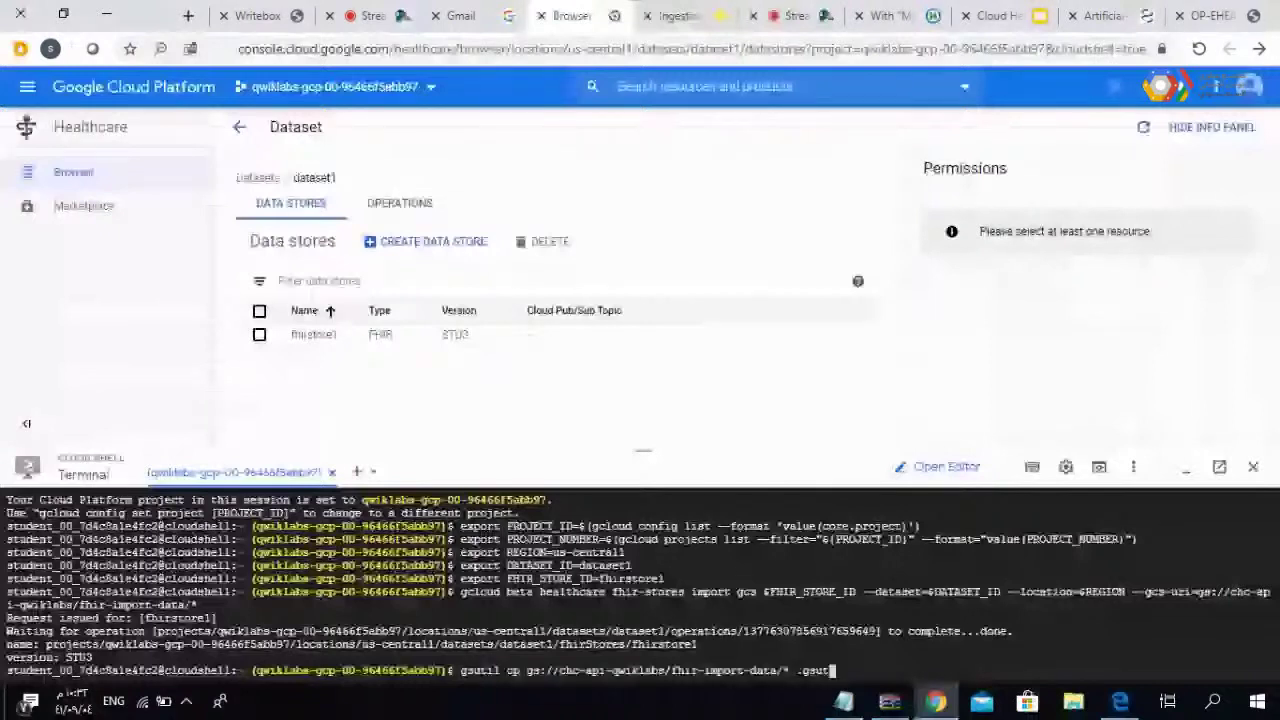
key("BackSpace")
key("BackSpace")
key("BackSpace")
key("BackSpace")
key("BackSpace")
key("BackSpace")
key("Return")
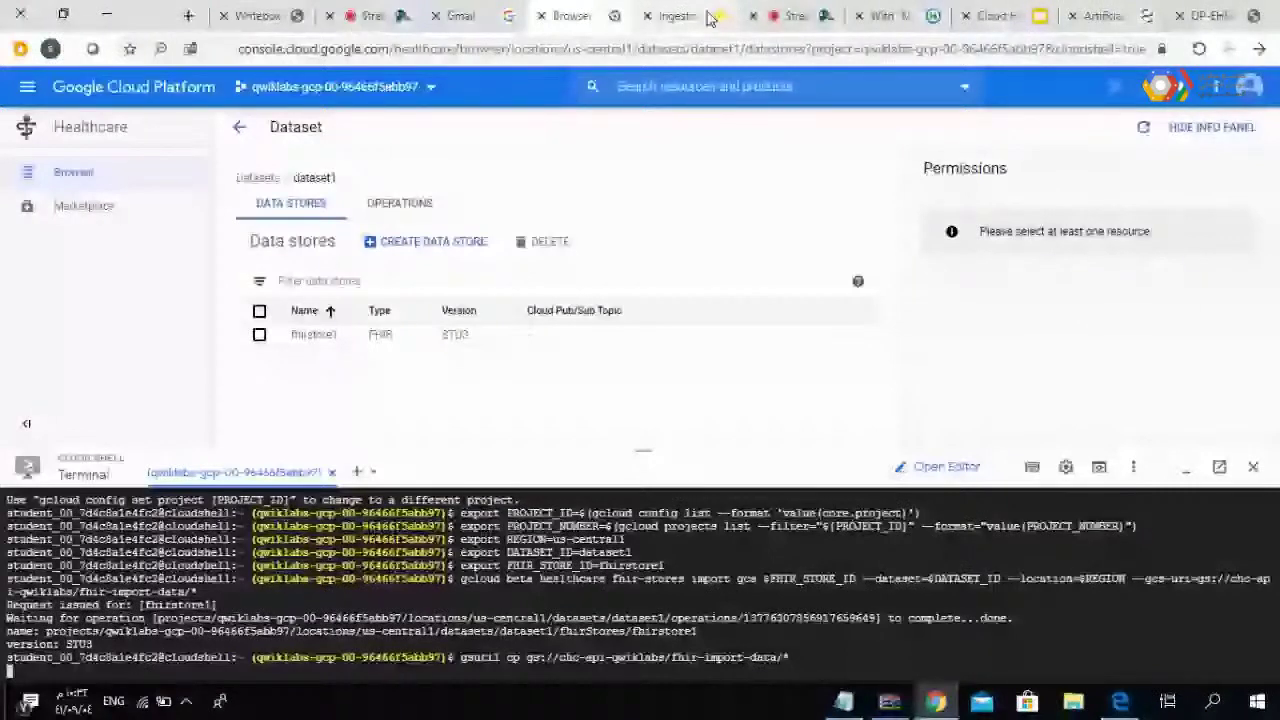
- Rerun the gsutil cp command with the current directory (.) as the destination for the FHIR files
key("Up")
type(".")
key("Return")
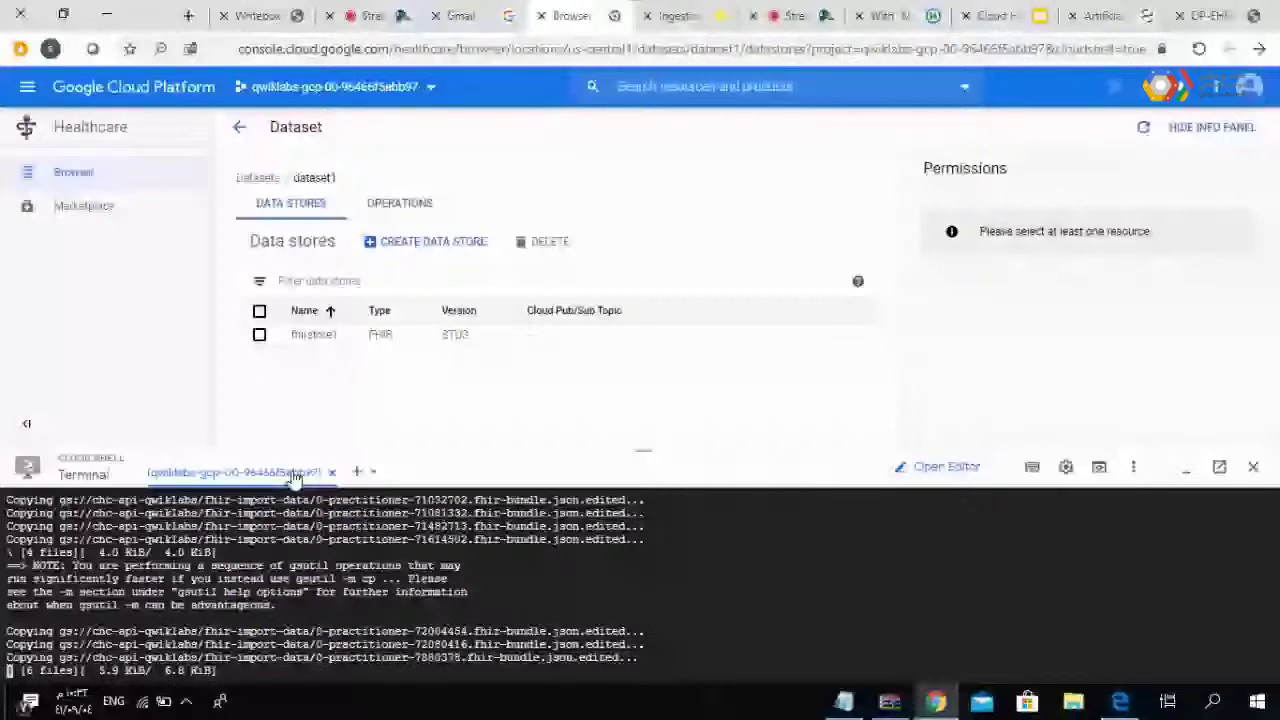
- Review the lab's Visualize the Stores and Operations section and the start of Exporting data to BigQuery
left_click(680, 15)
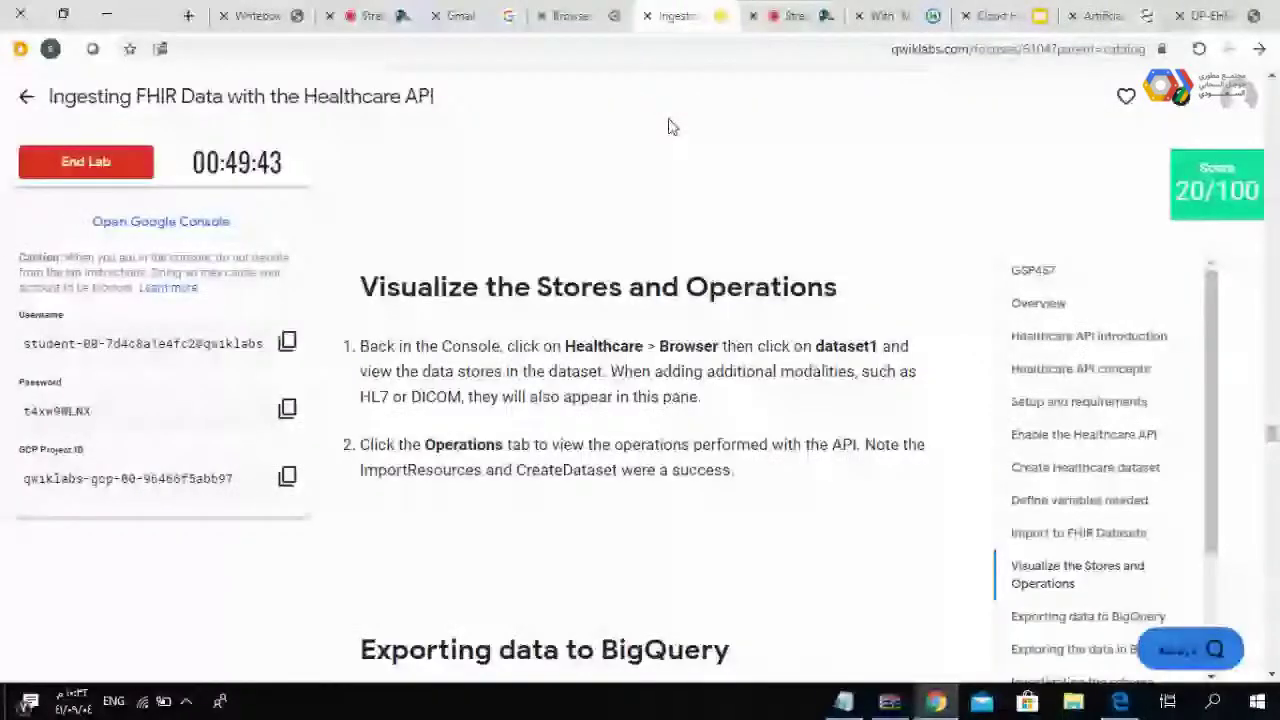
scroll(670, 127, "down", 5)
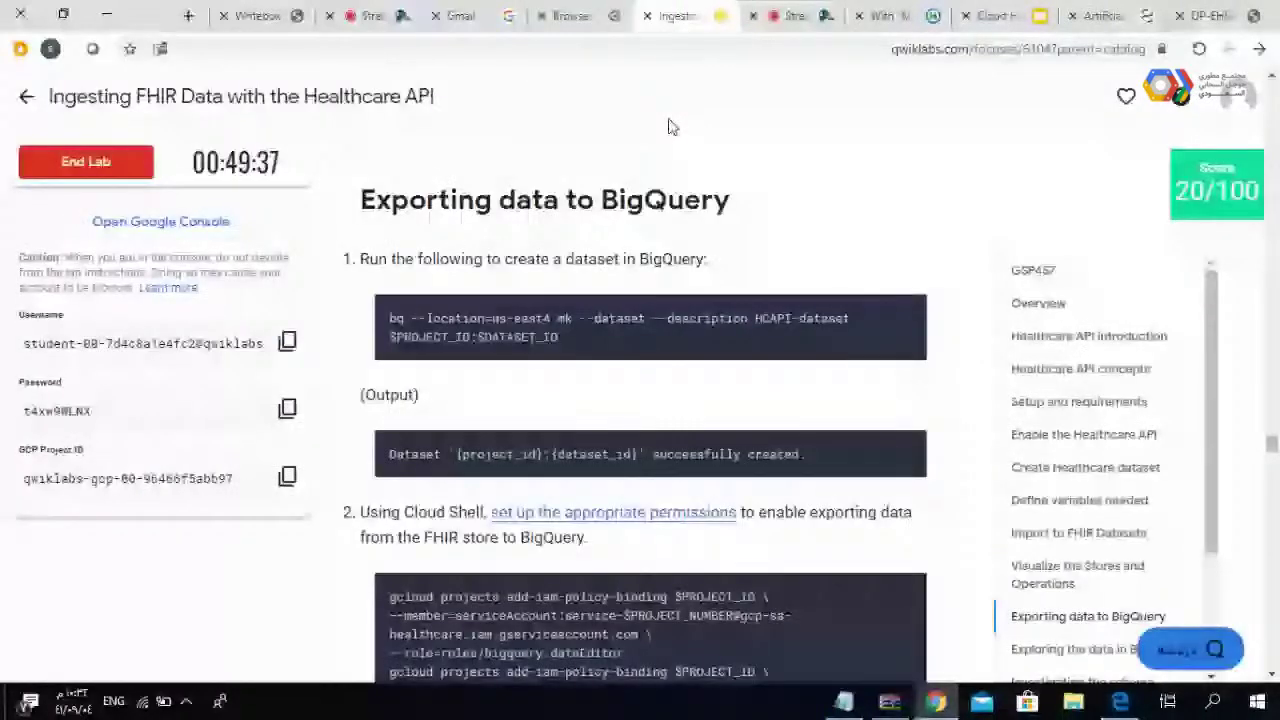
scroll(670, 127, "up", 5)
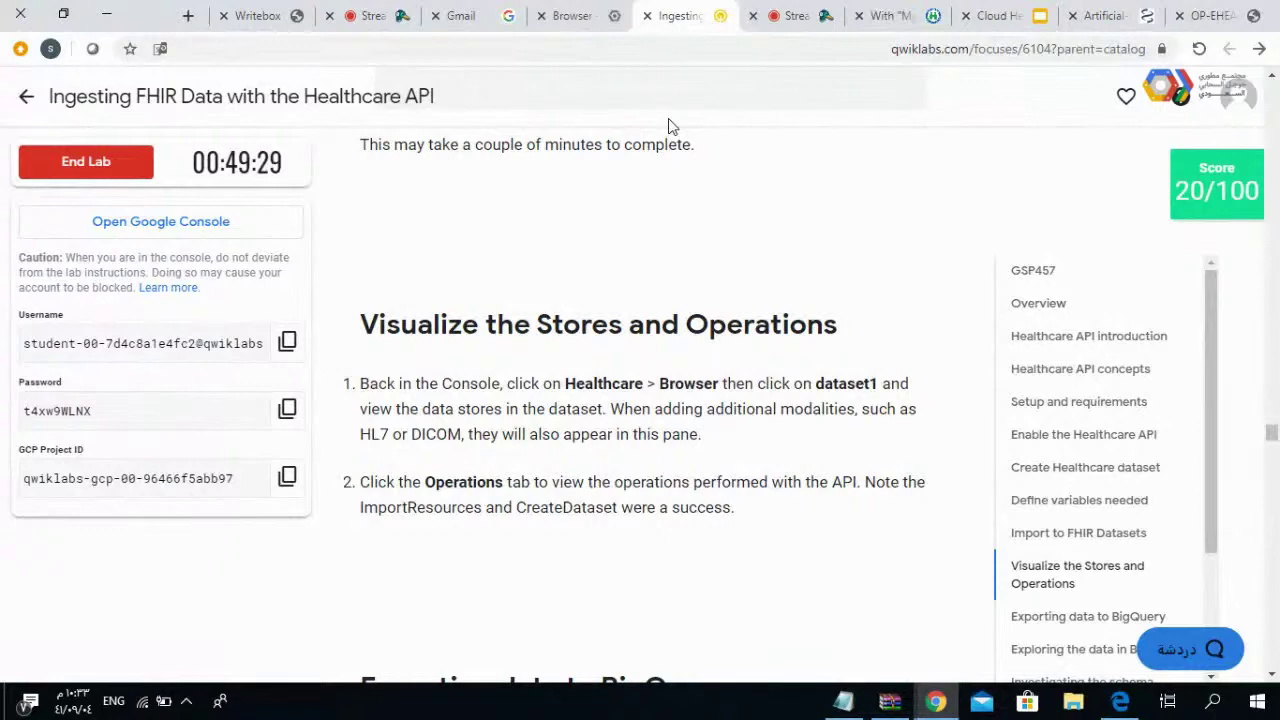
scroll(670, 127, "down", 1)
scroll(670, 125, "down", 1)
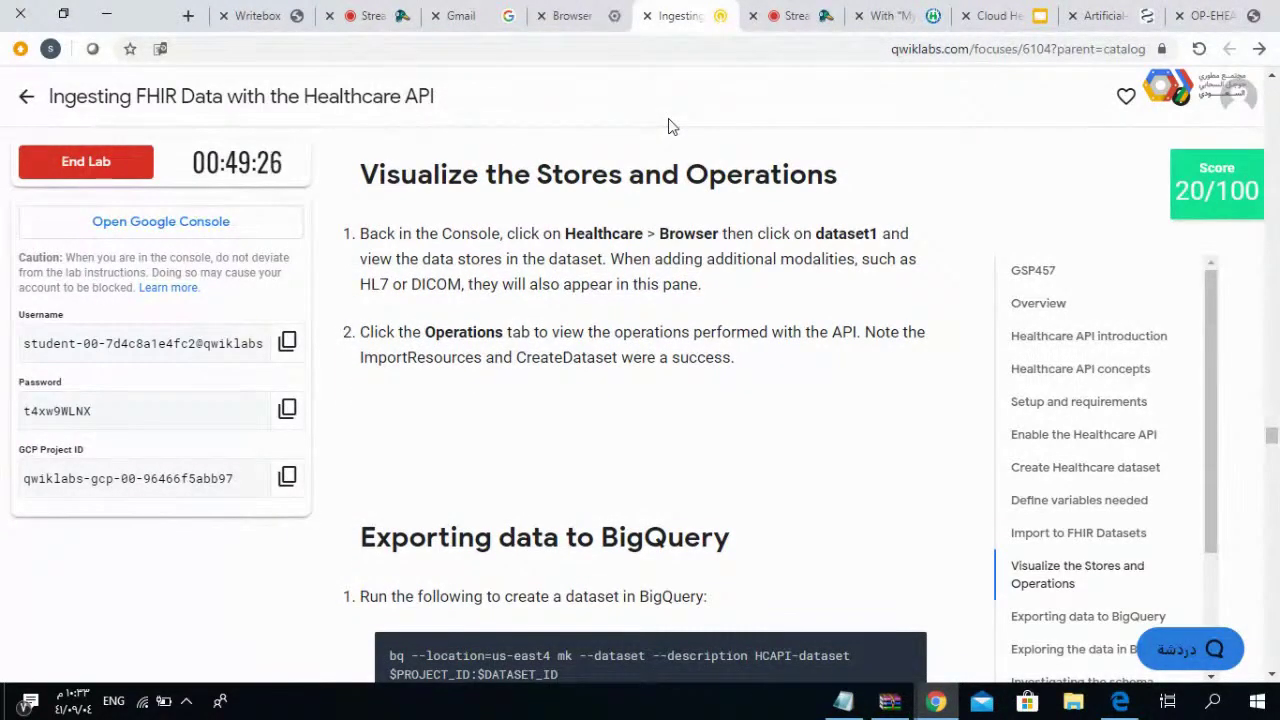
scroll(670, 125, "down", 1)
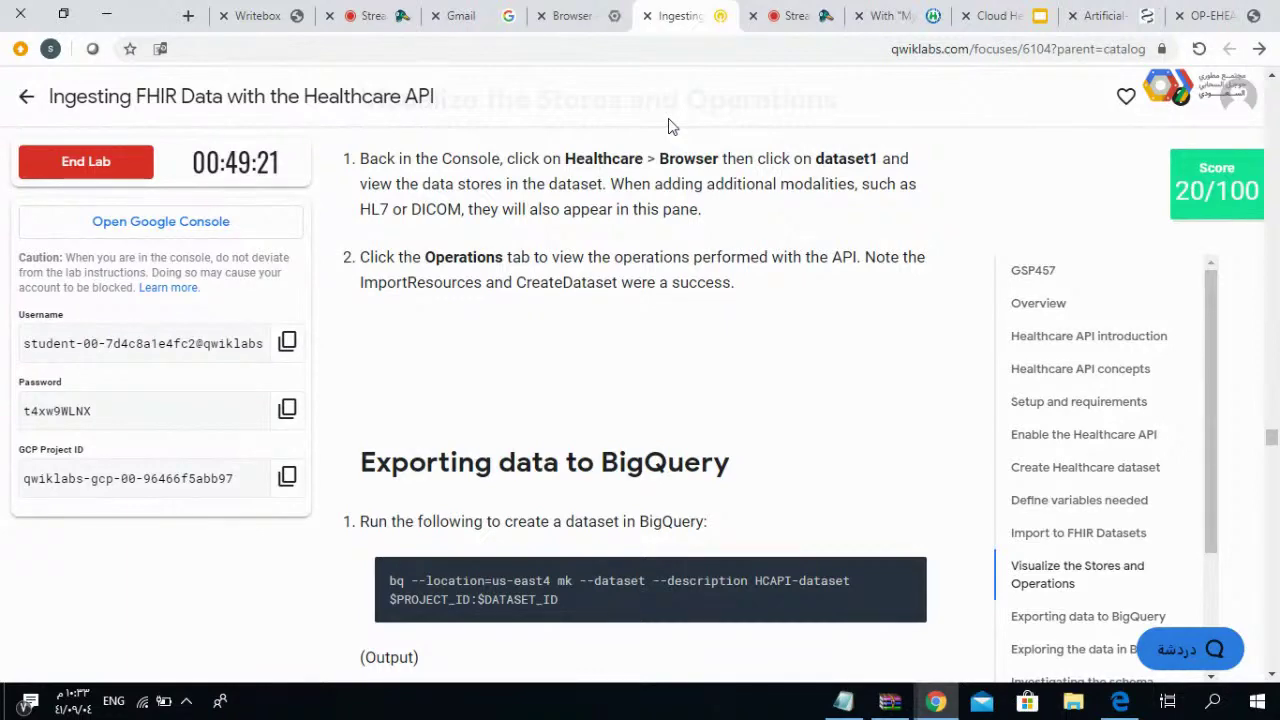
scroll(670, 125, "down", 3)
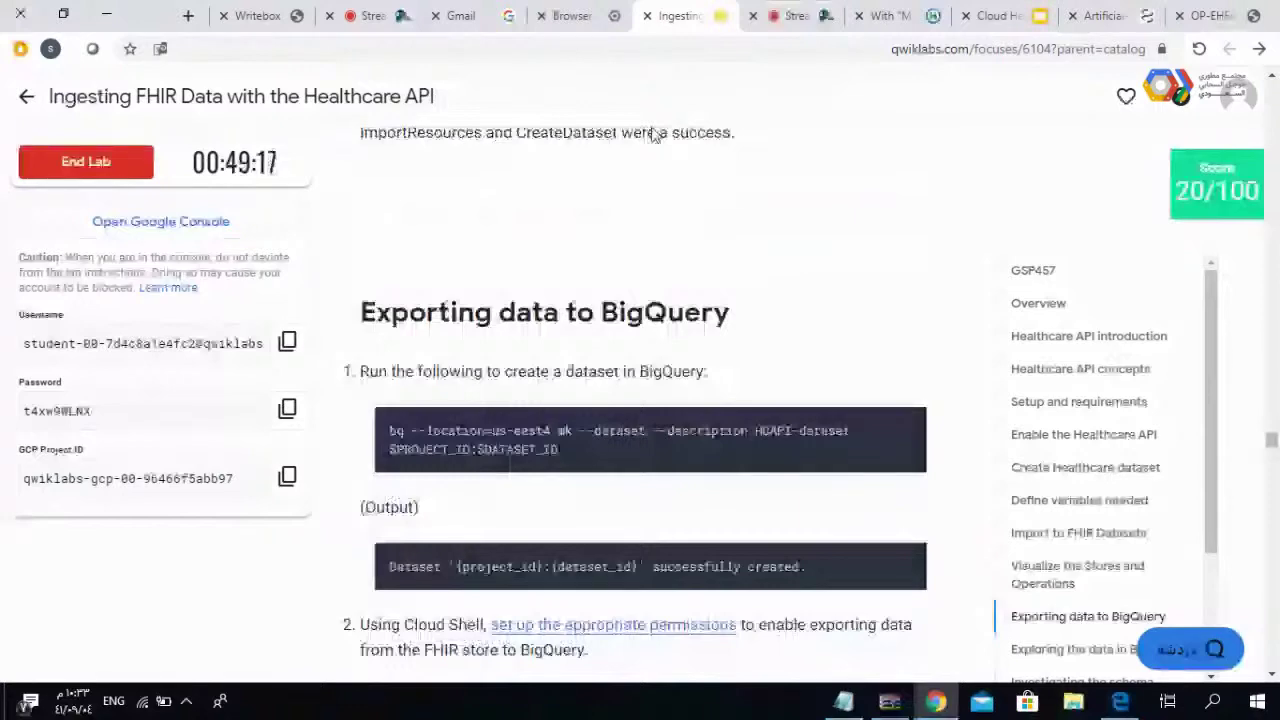
- Reopen dataset1 from the Healthcare datasets list in the Google Cloud console, and check its data stores and operations
key("ctrl+shift+Tab")
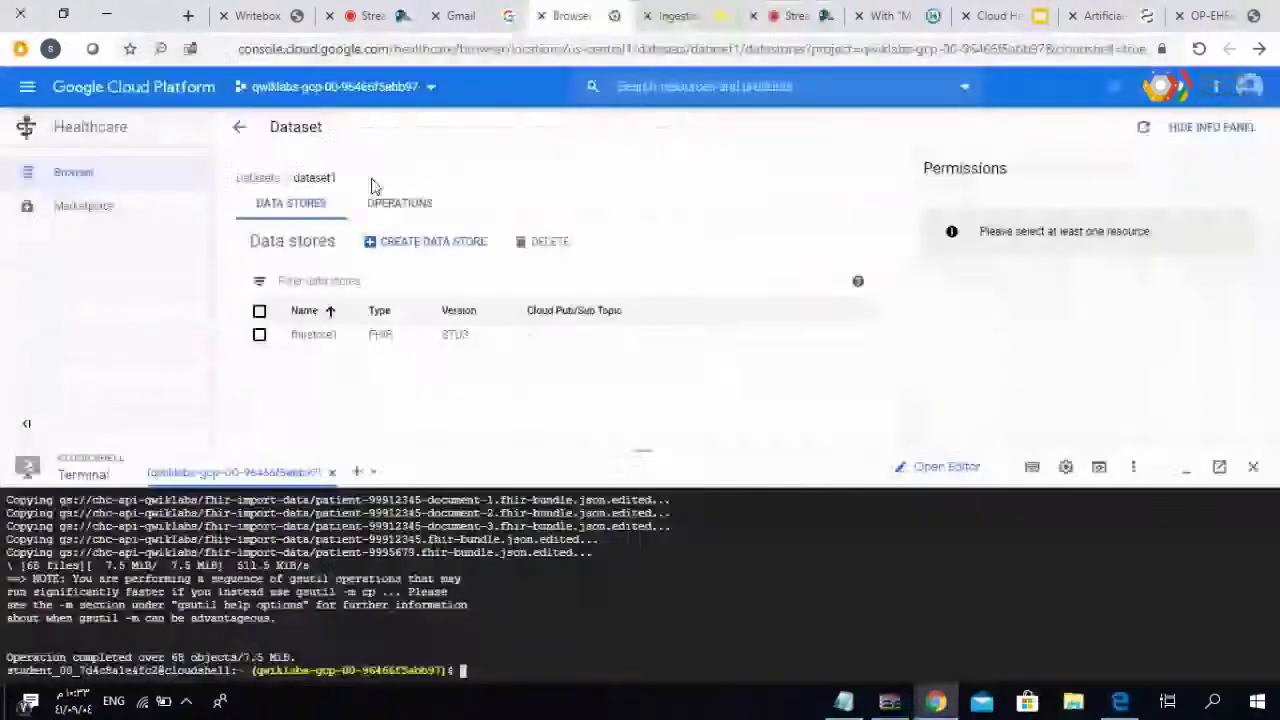
left_click(258, 178)
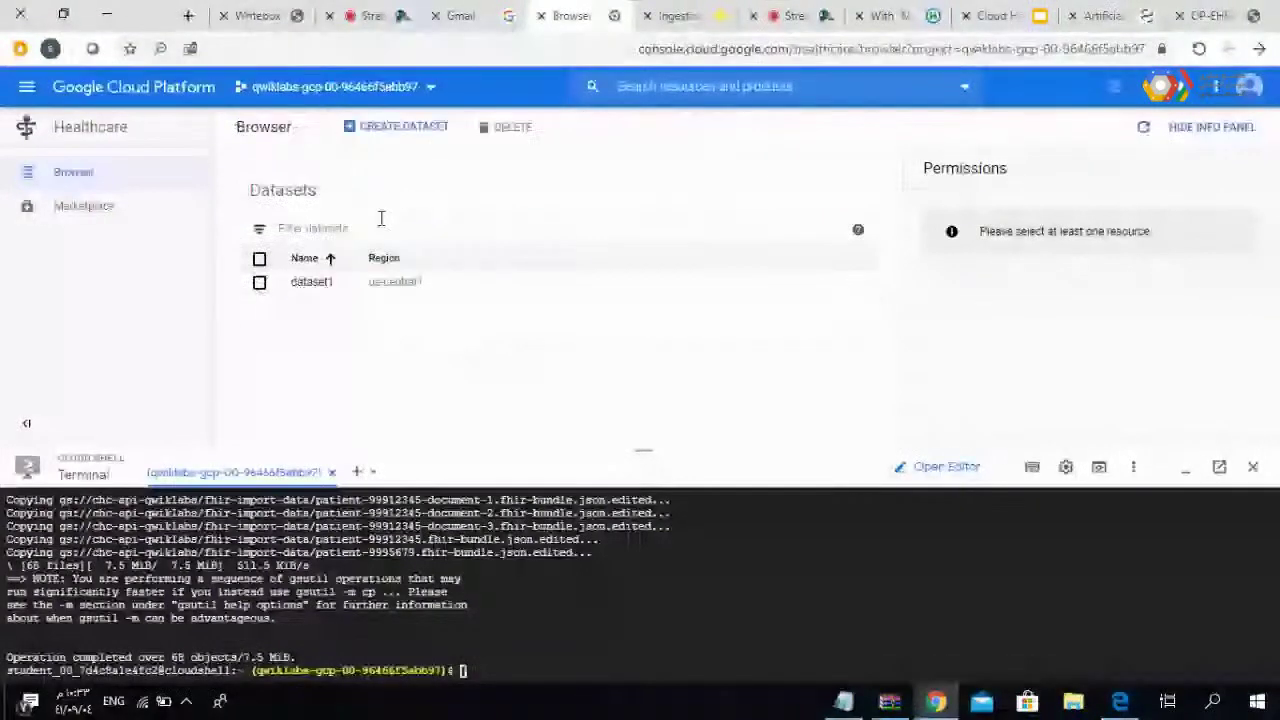
left_click(309, 282)
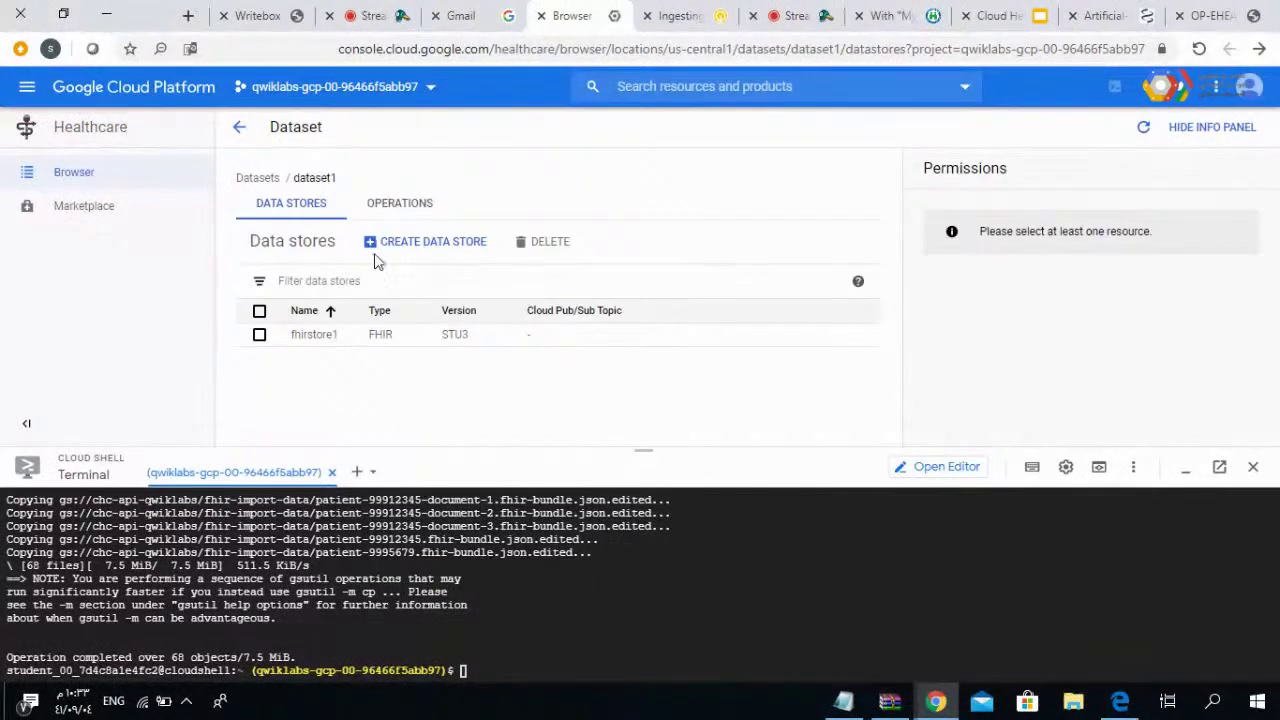
left_click(399, 202)
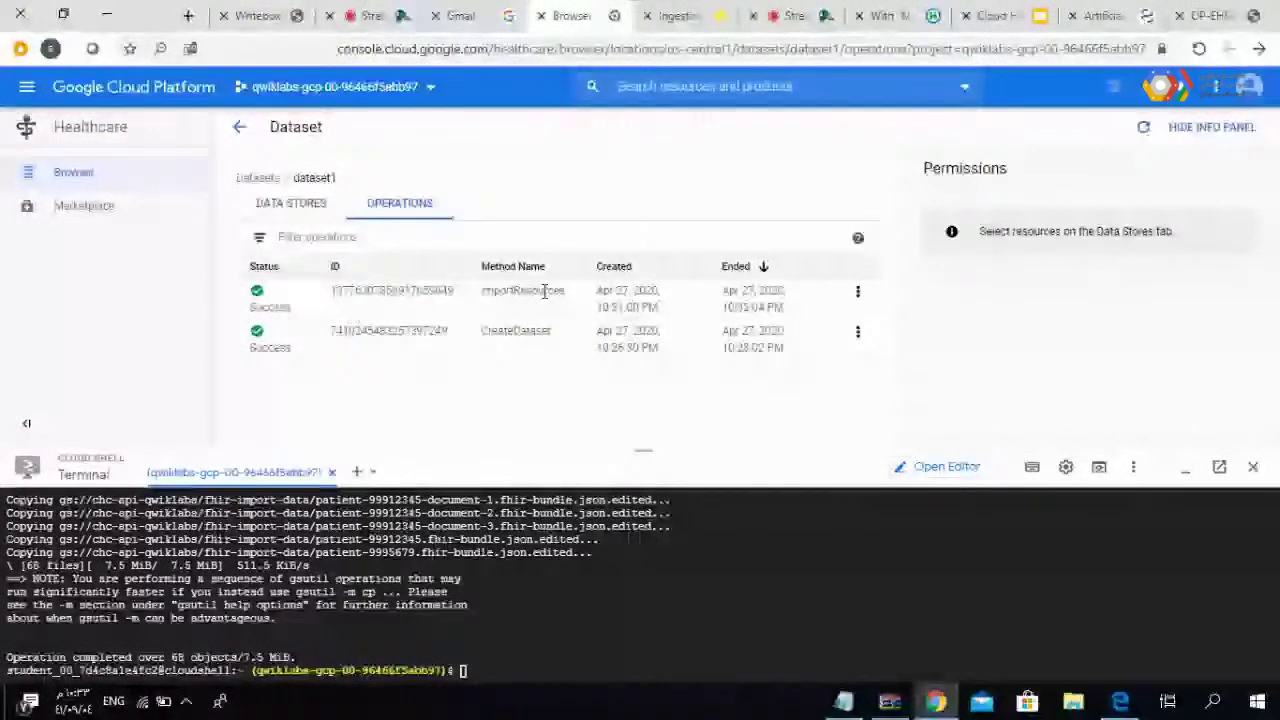
- Copy the lab's bq mk command and run it in Cloud Shell to create the BigQuery dataset in us-east4 with description HCAPI-dataset
key("ctrl+Tab")
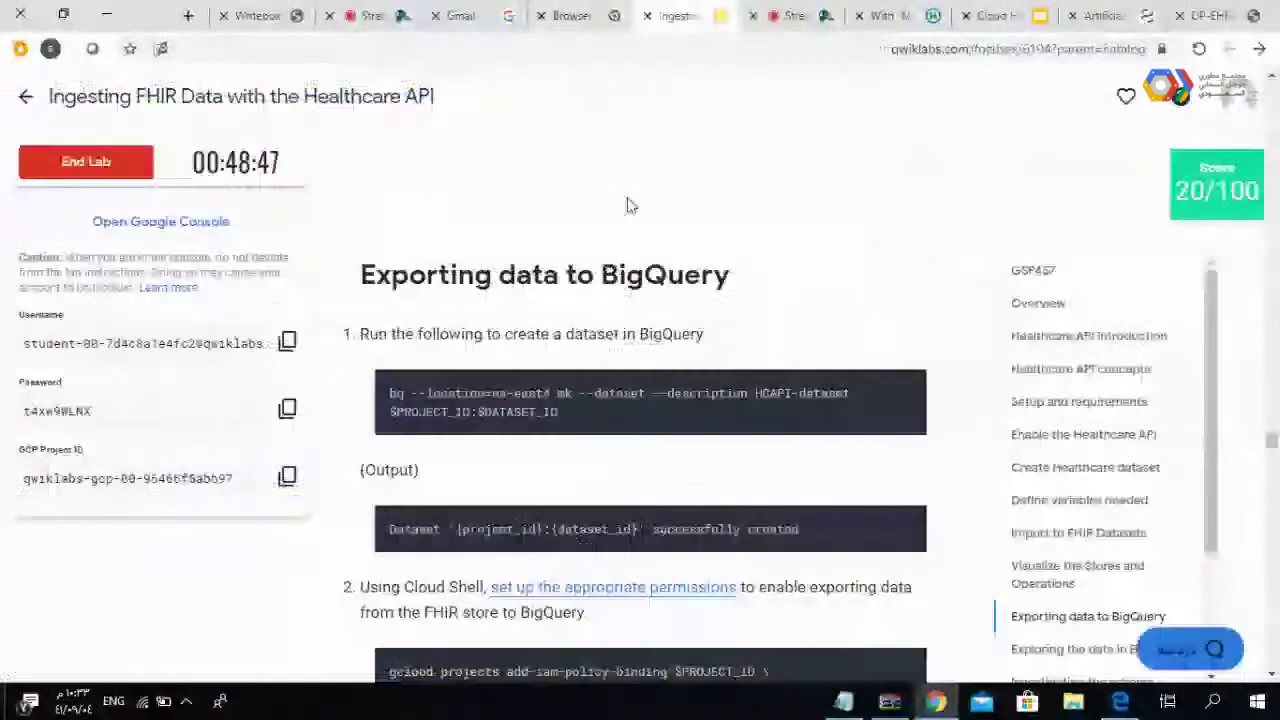
scroll(660, 260, "down", 1)
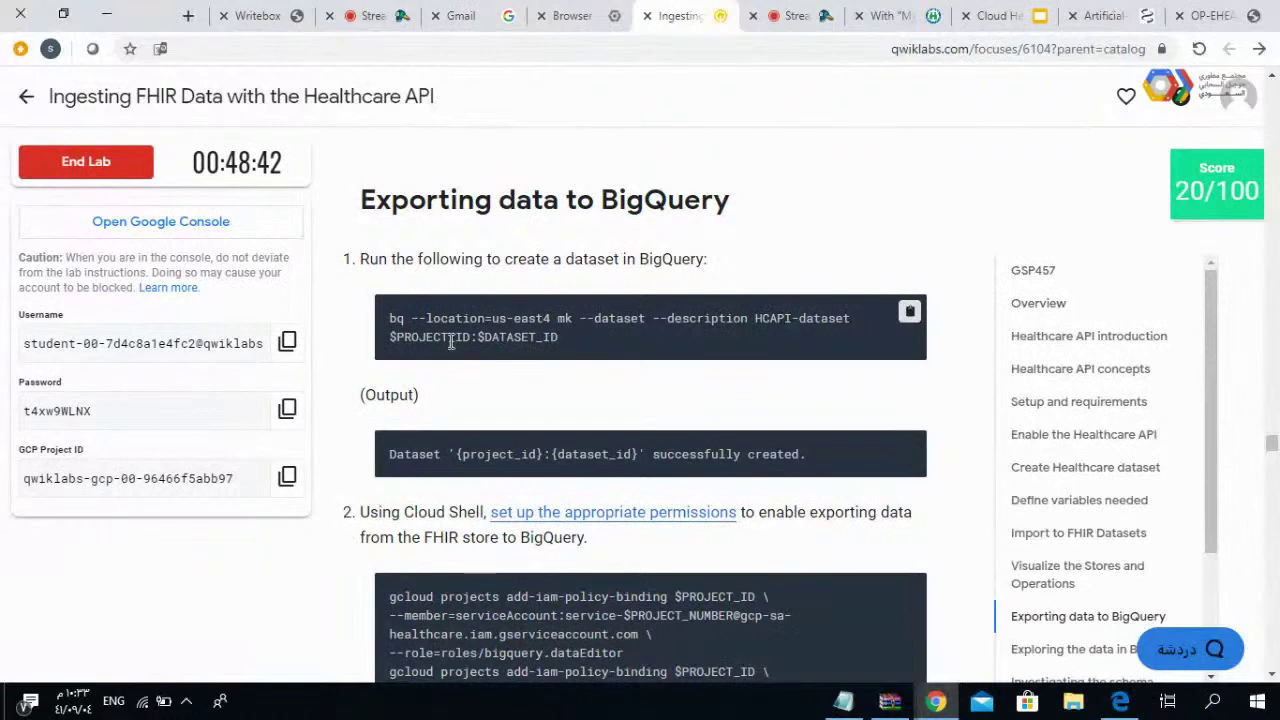
left_click_drag(387, 316, 654, 318)
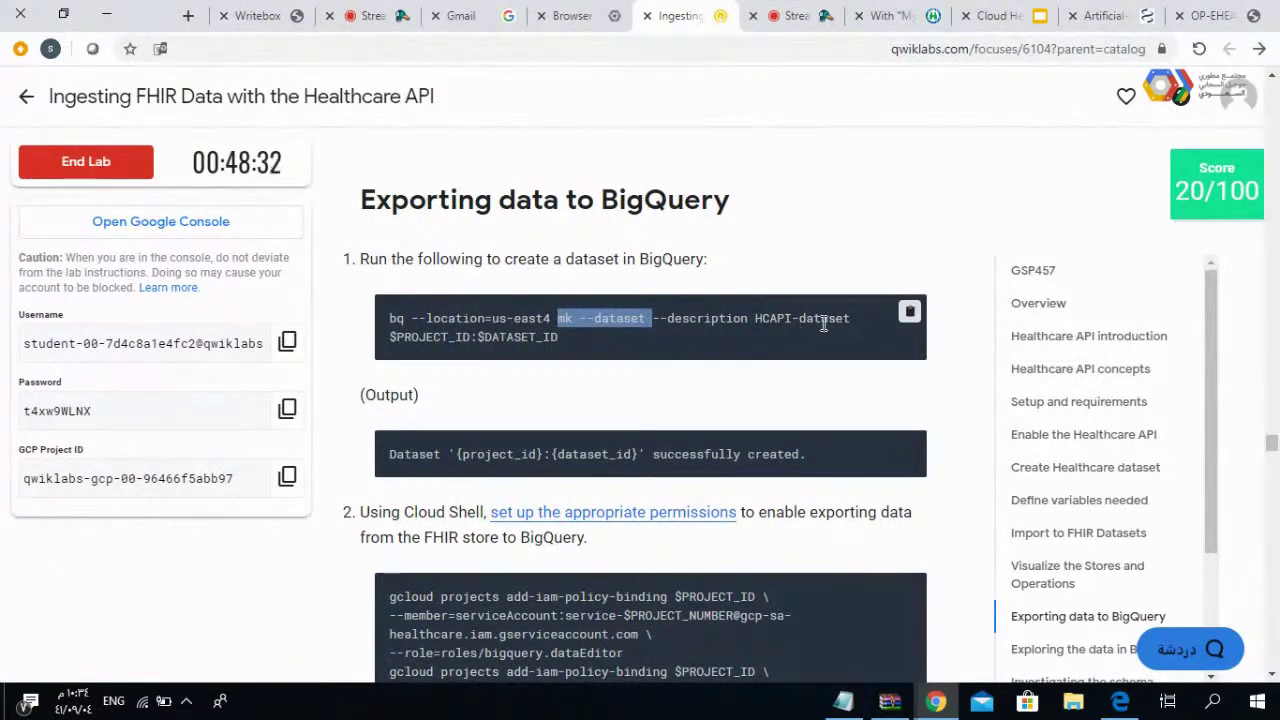
left_click(540, 346)
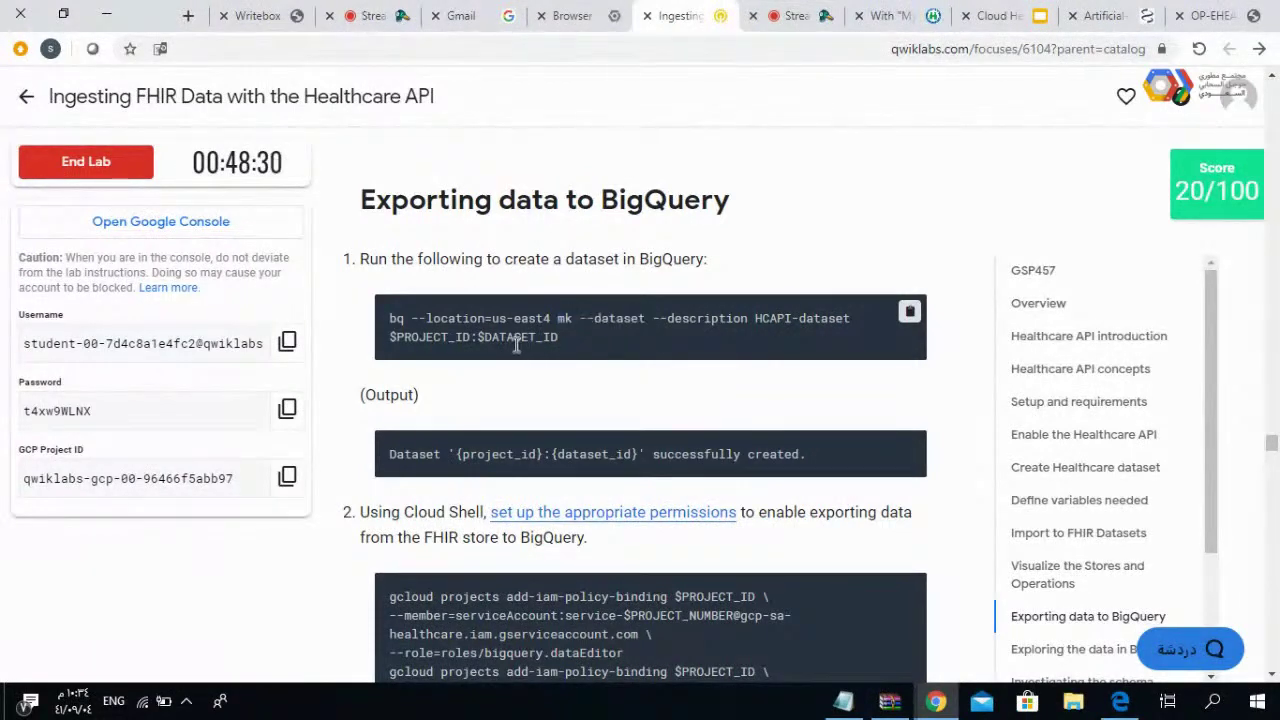
left_click(910, 314)
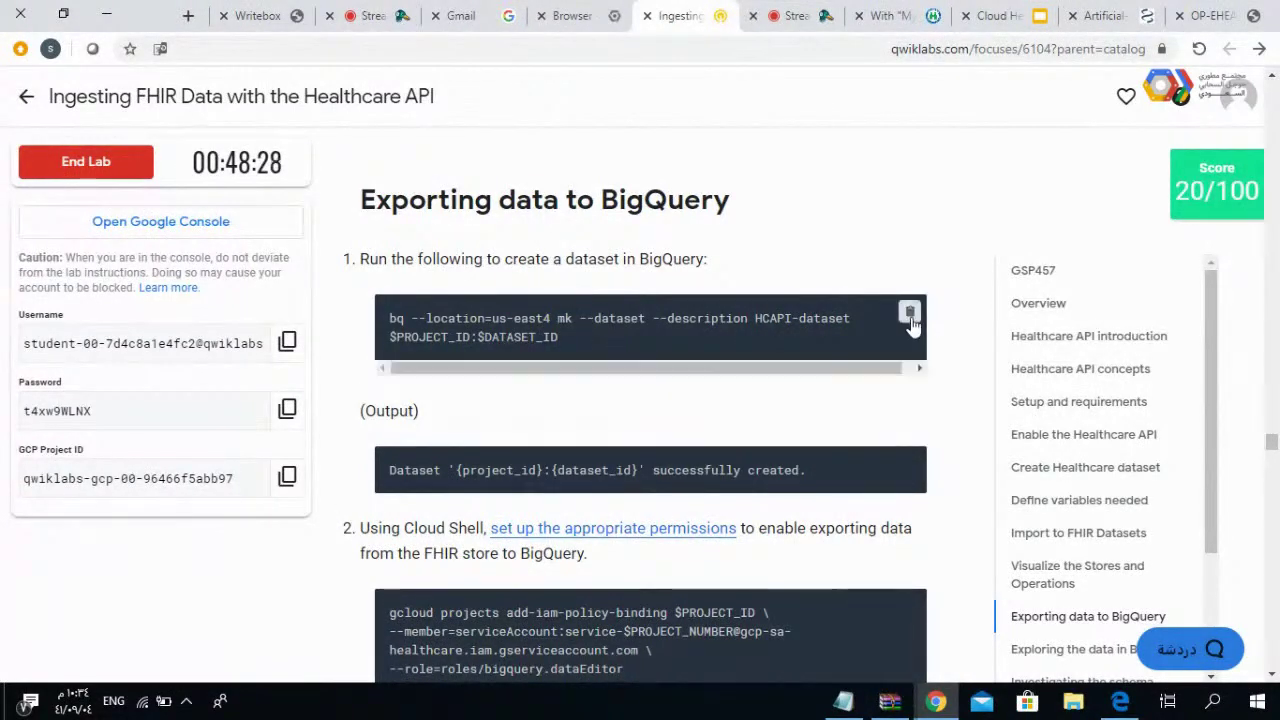
left_click(605, 16)
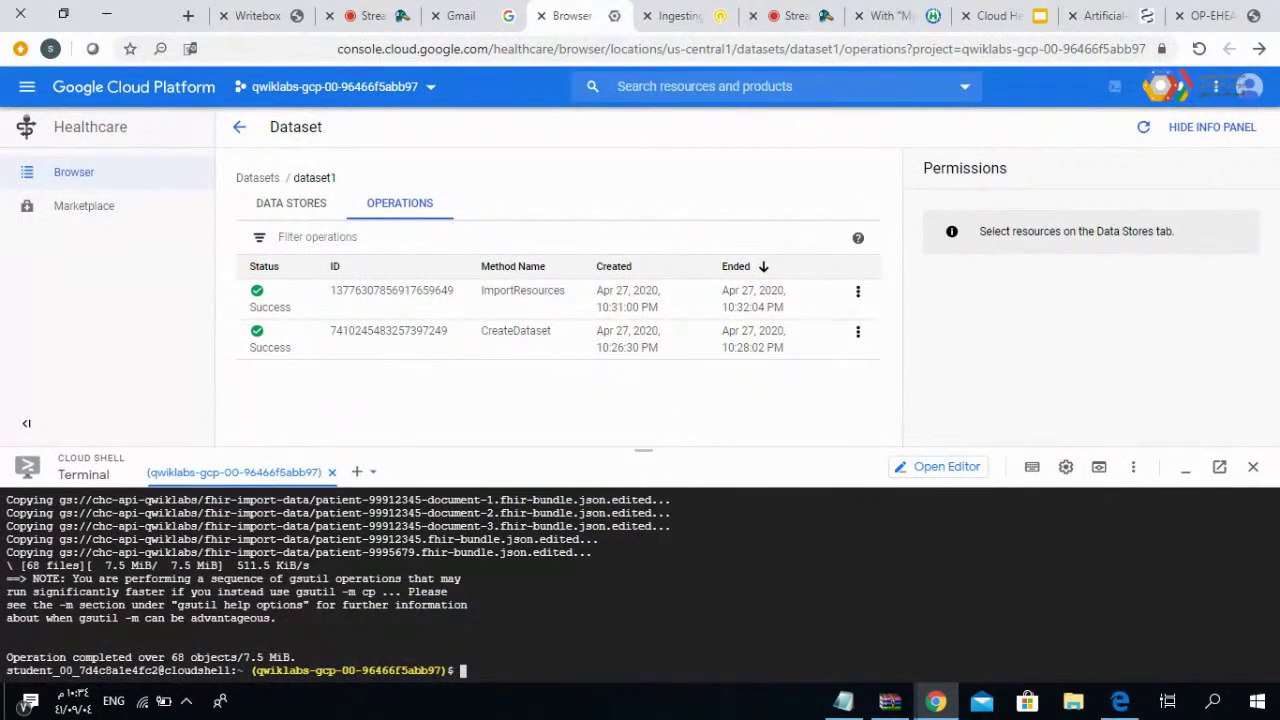
key("ctrl+v")
key("Return")
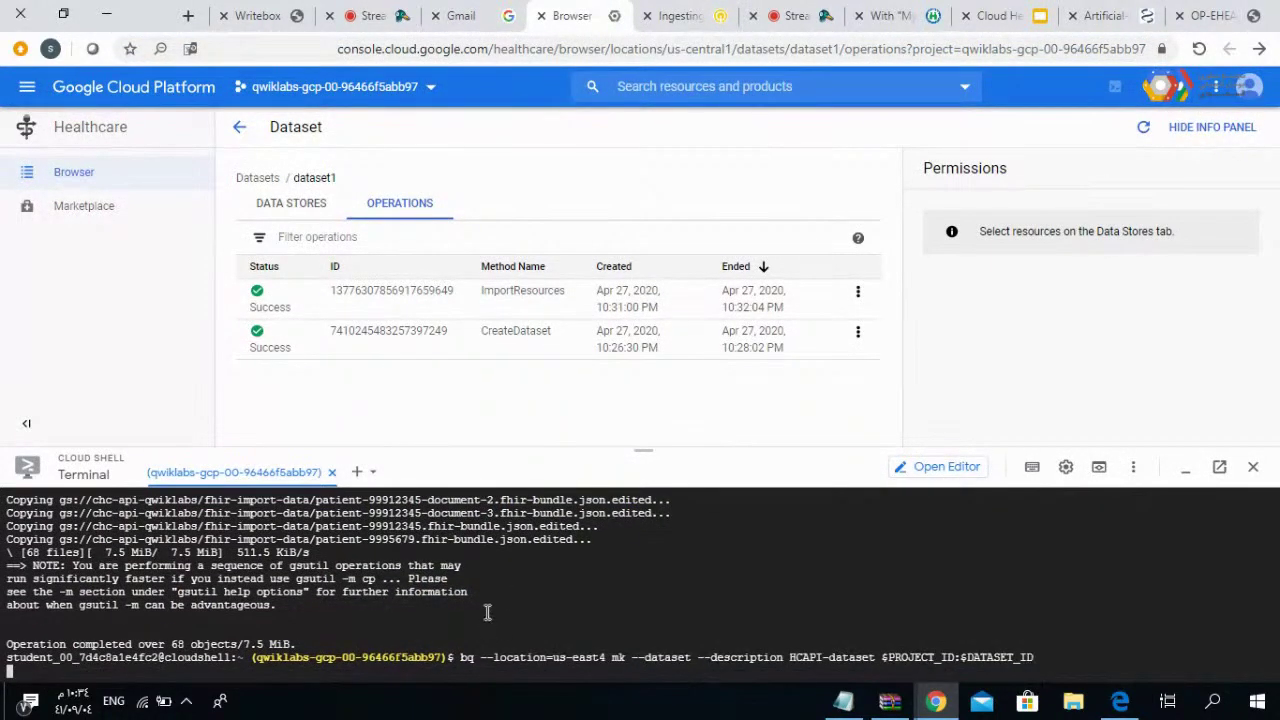
- Review the lab's dataset creation and permission instructions for exporting to BigQuery, and check the bq mk output in Cloud Shell
left_click(714, 18)
left_click(705, 48)
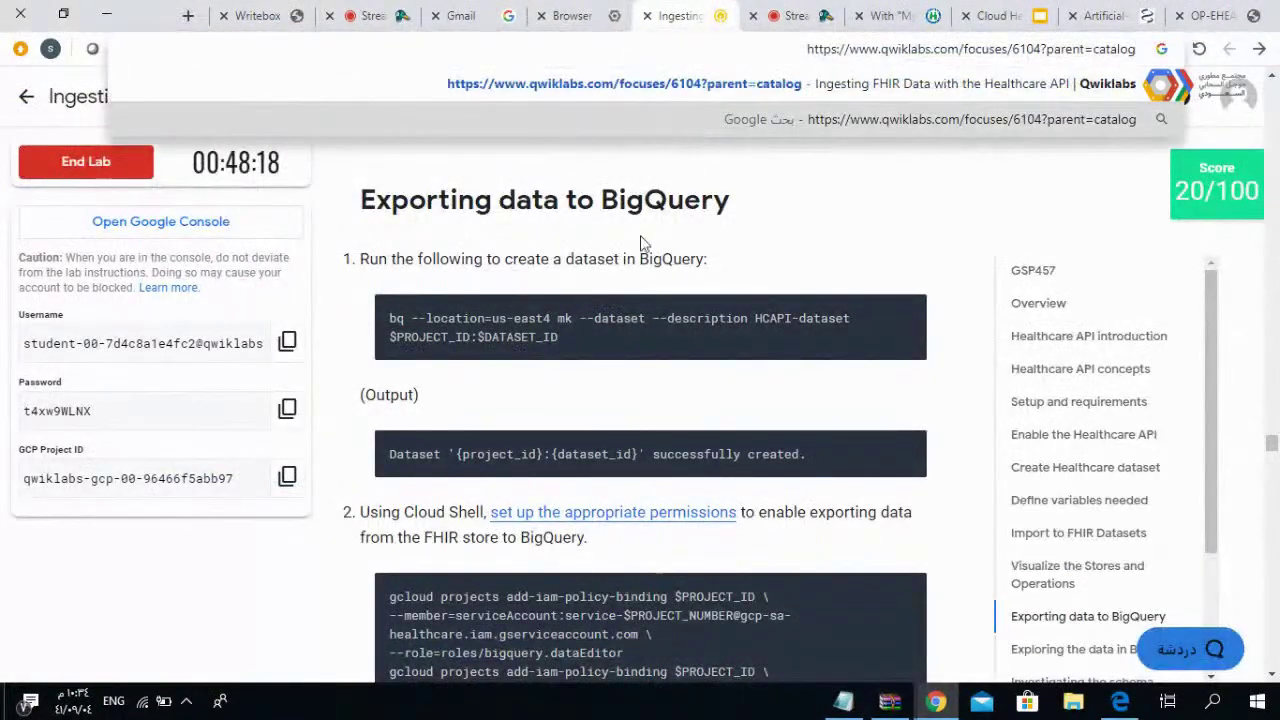
left_click(655, 245)
scroll(657, 246, "up", 2)
scroll(657, 246, "up", 2)
scroll(657, 246, "down", 3)
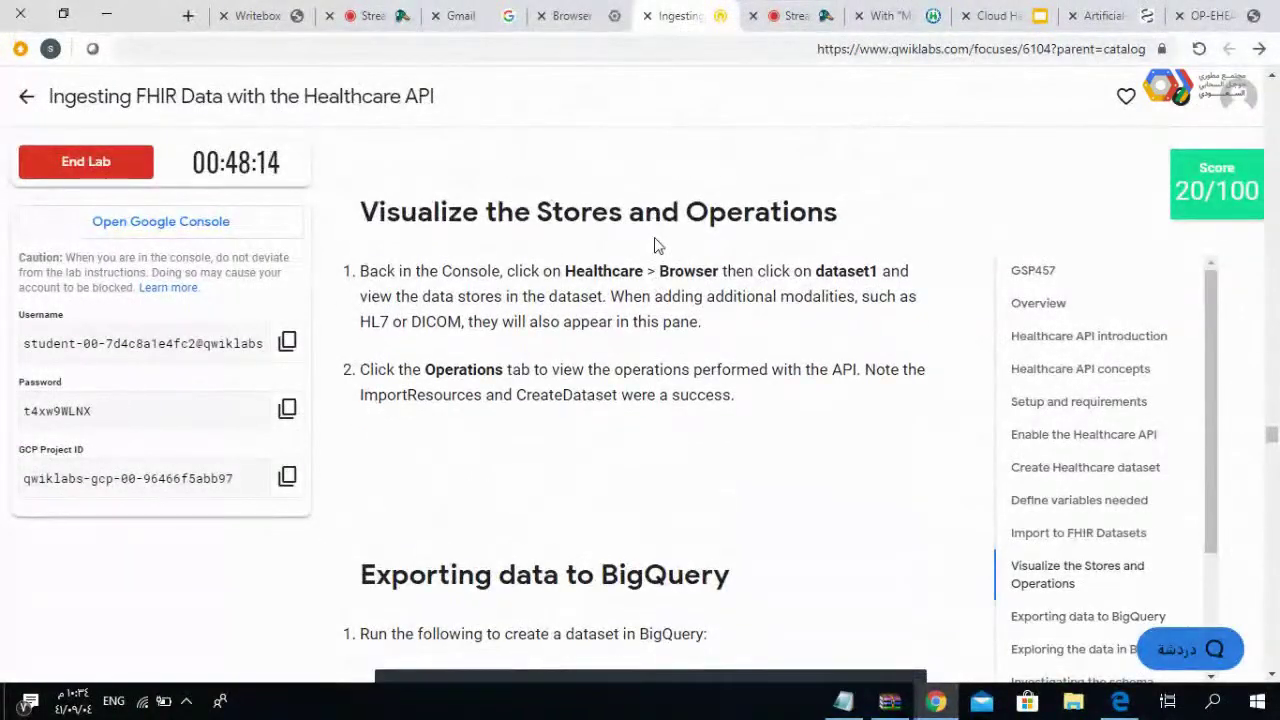
scroll(657, 246, "down", 4)
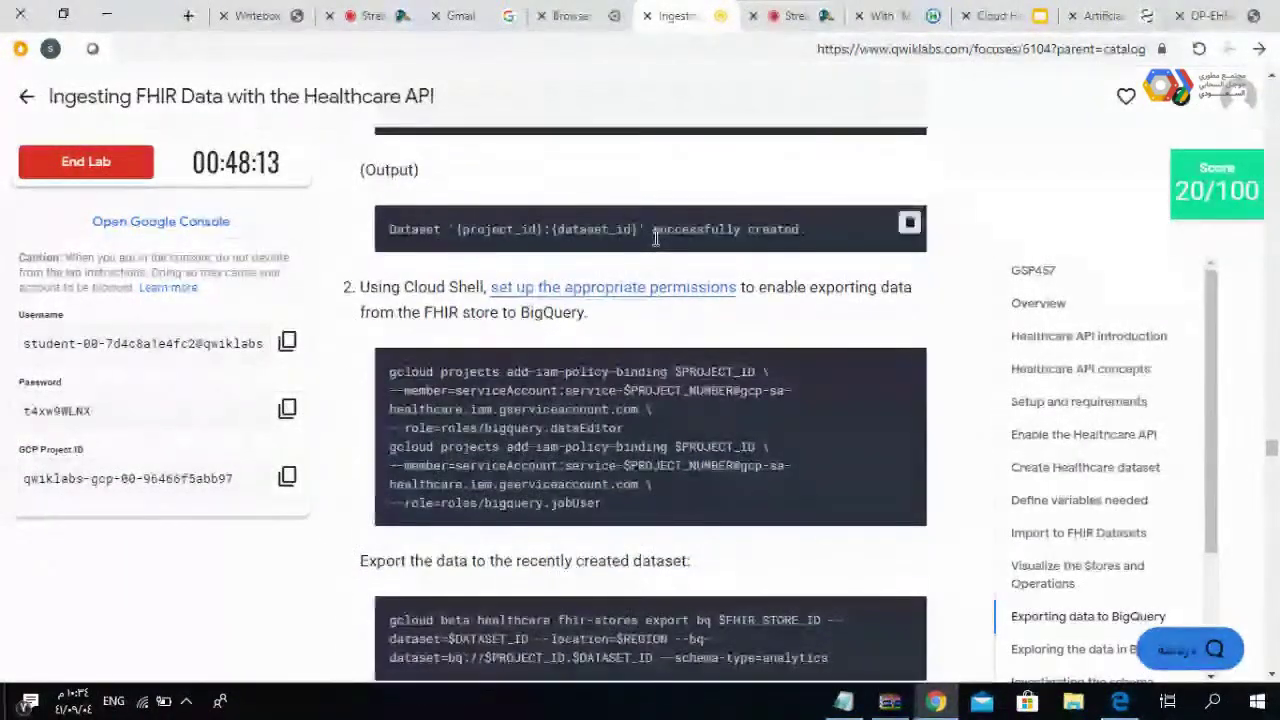
scroll(656, 240, "up", 2)
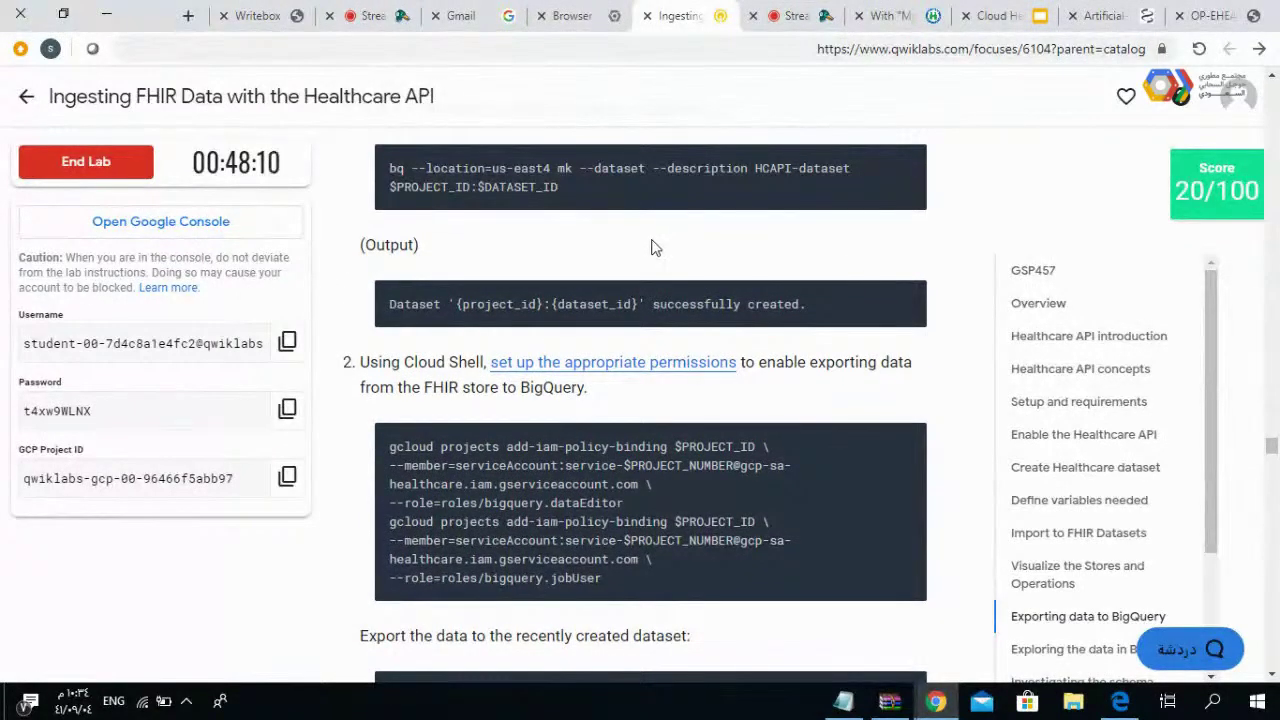
left_click(596, 20)
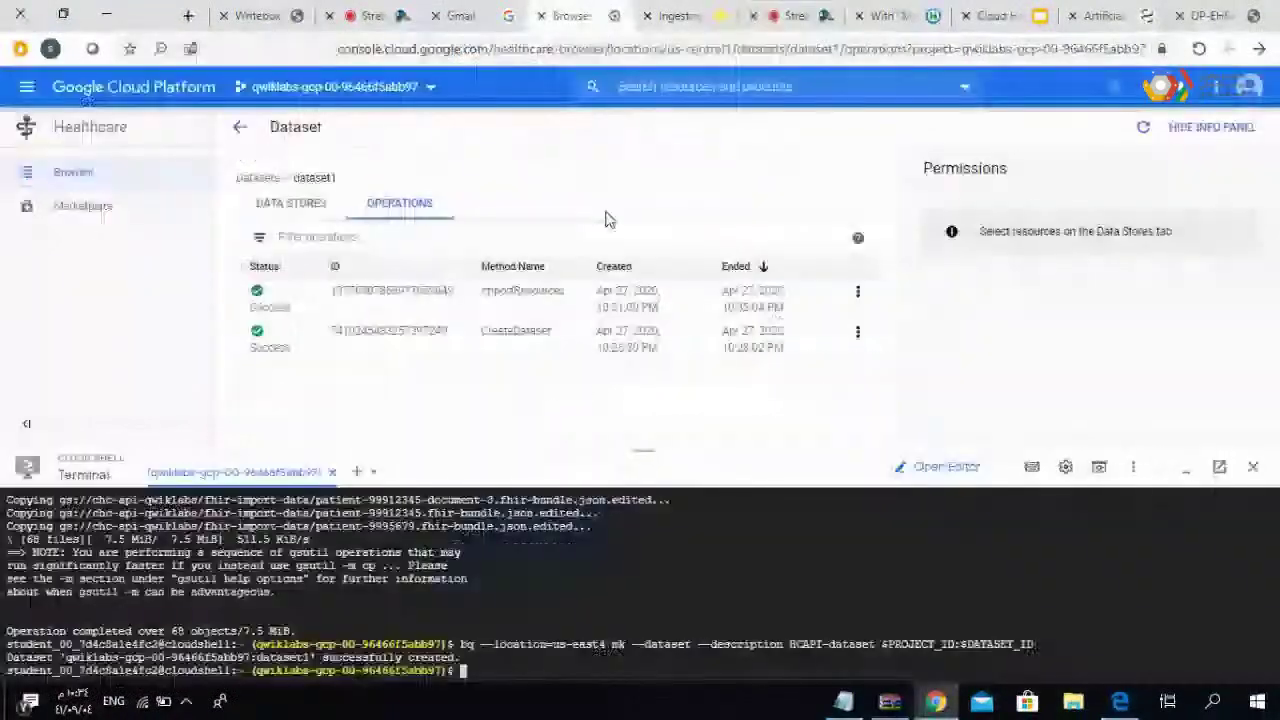
left_click(680, 18)
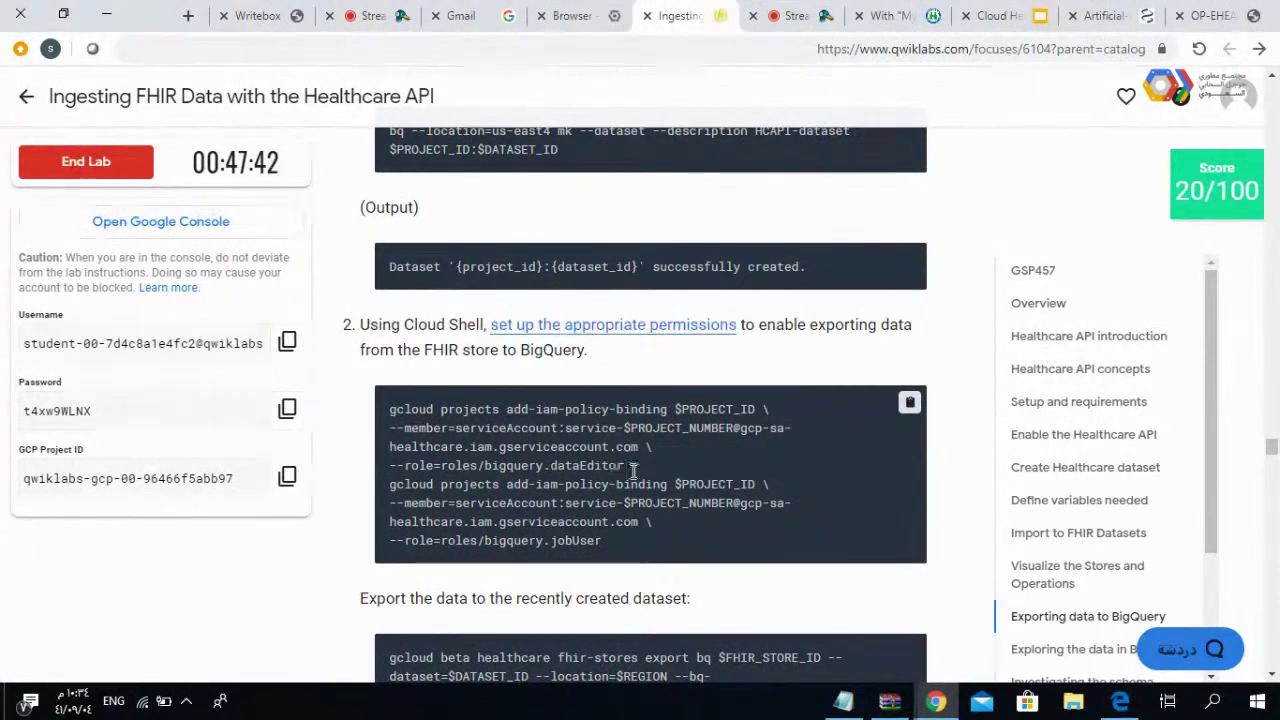
double_click(596, 464)
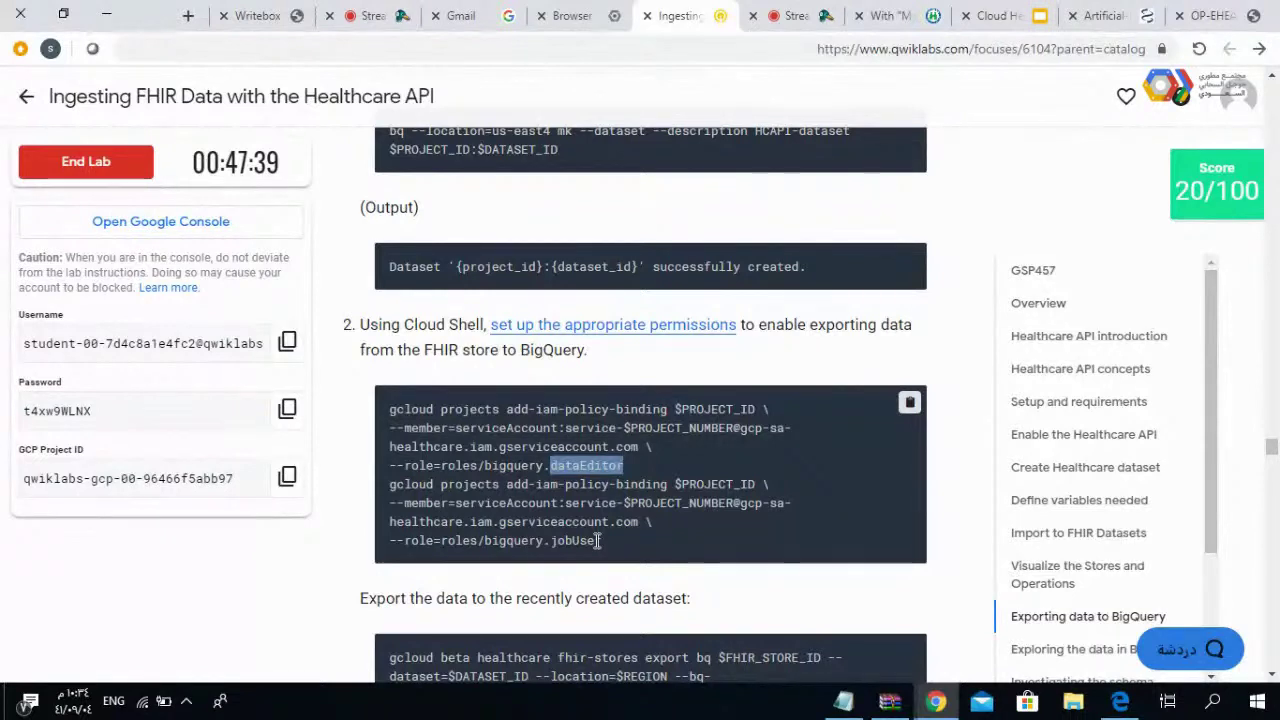
- Search Google for "cloud healthcare api" in a new browser tab and look over Google Cloud's Cloud Healthcare API product page
key("ctrl+t")
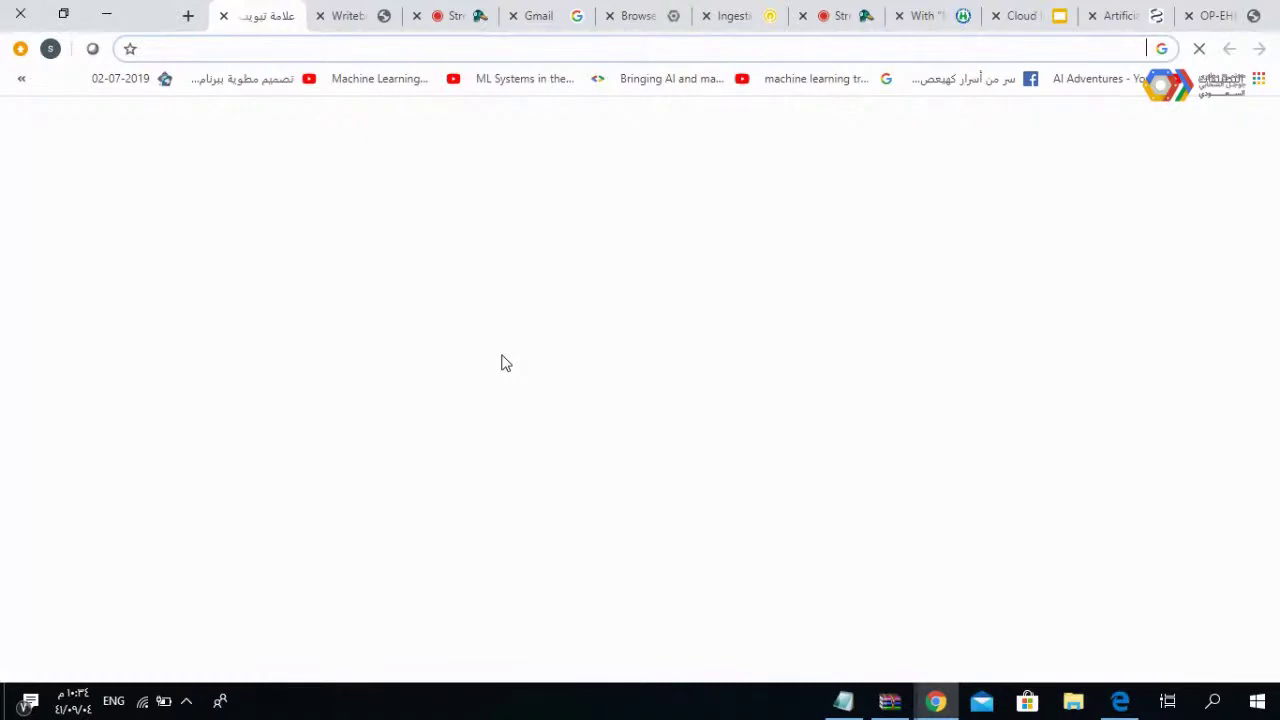
type("cloud healthcare api")
key("Return")
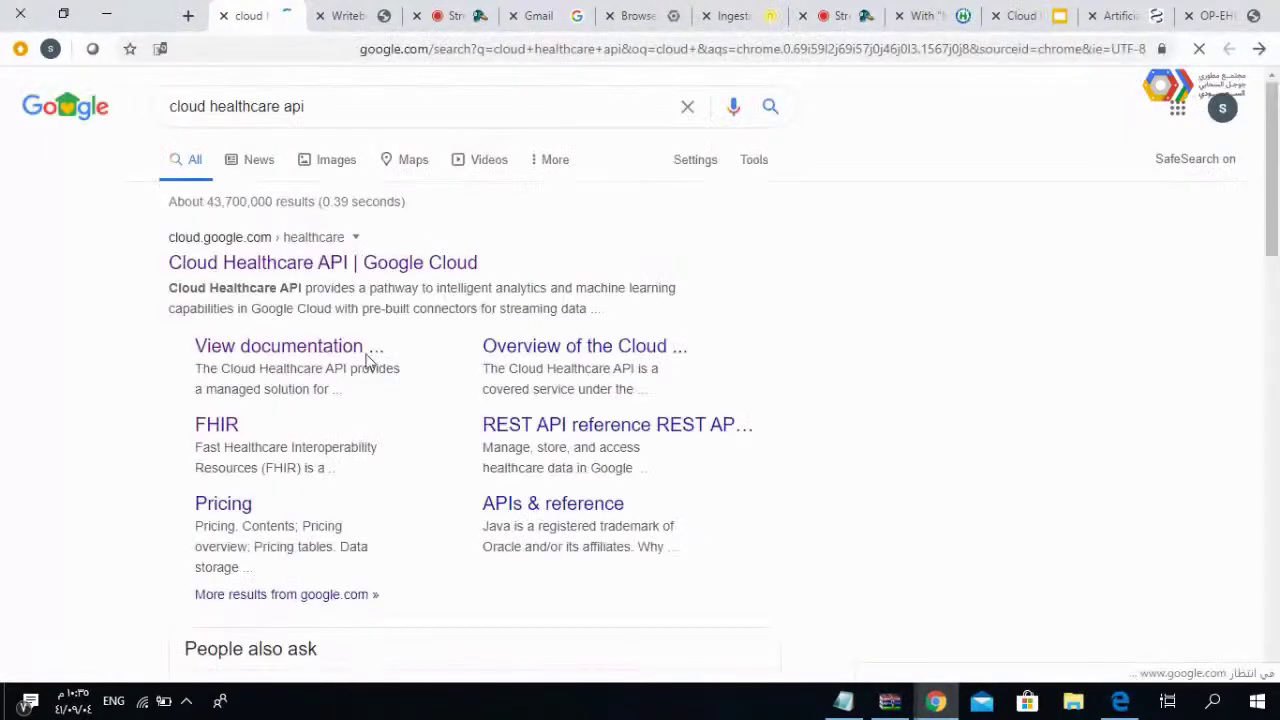
left_click(284, 270)
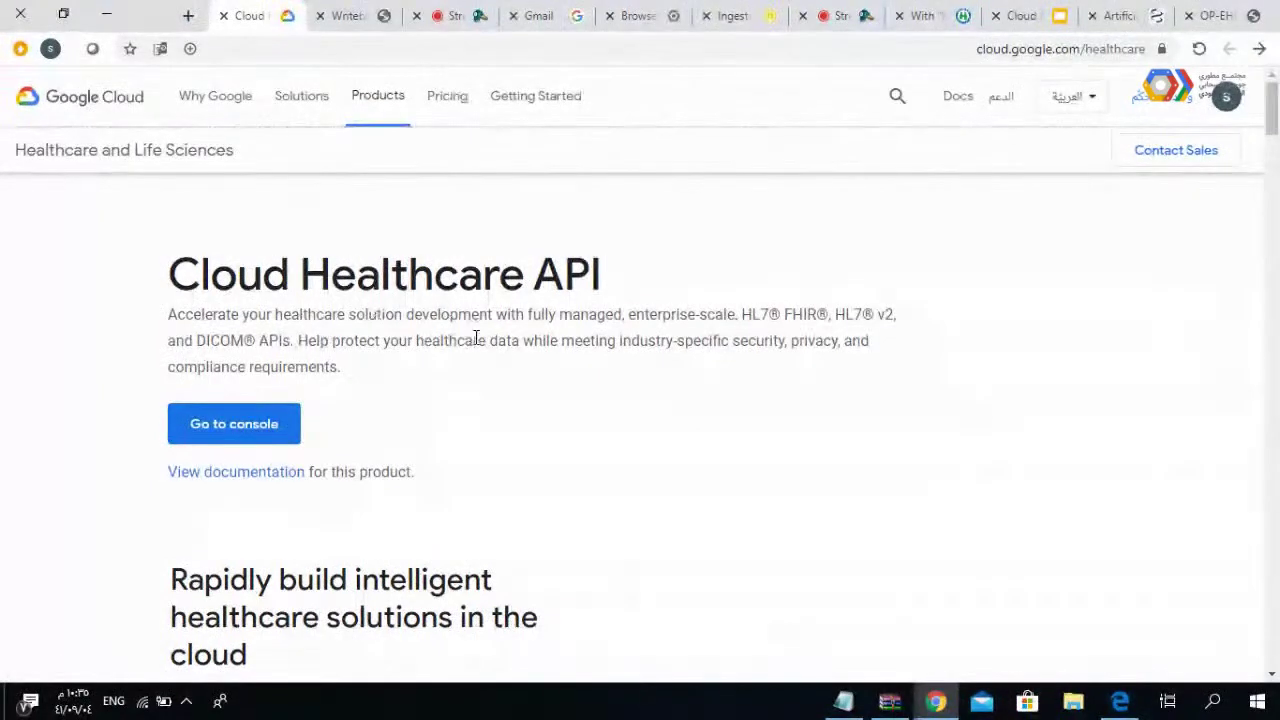
scroll(570, 180, "down", 3)
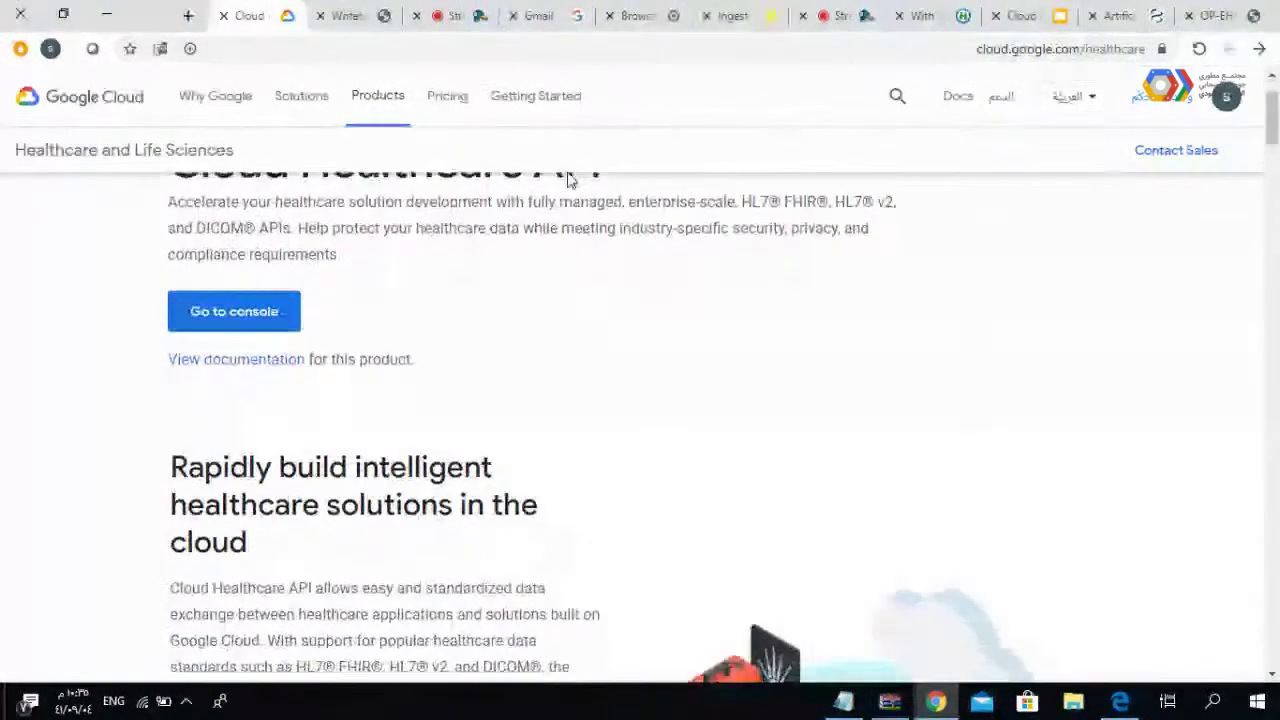
- Copy the lab's add-iam-policy-binding commands and run them in Cloud Shell to grant the Healthcare service account the bigquery.dataEditor and bigquery.jobUser roles
left_click(740, 24)
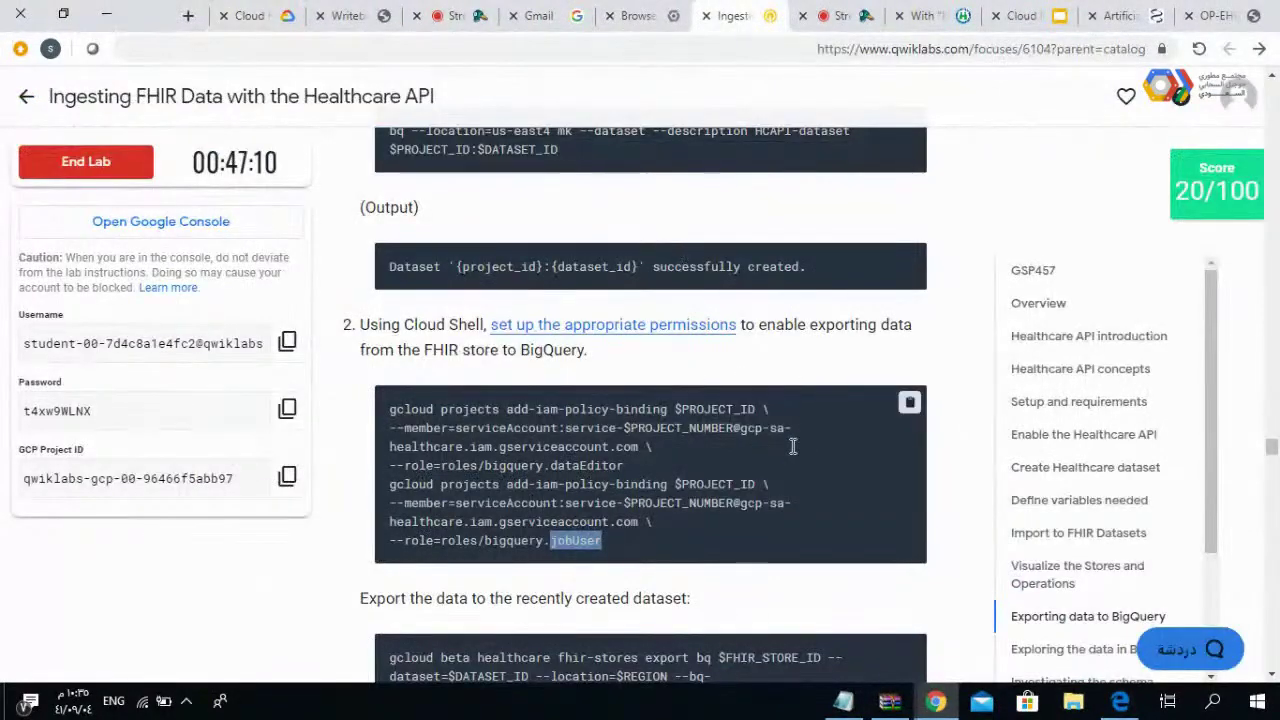
left_click(706, 472)
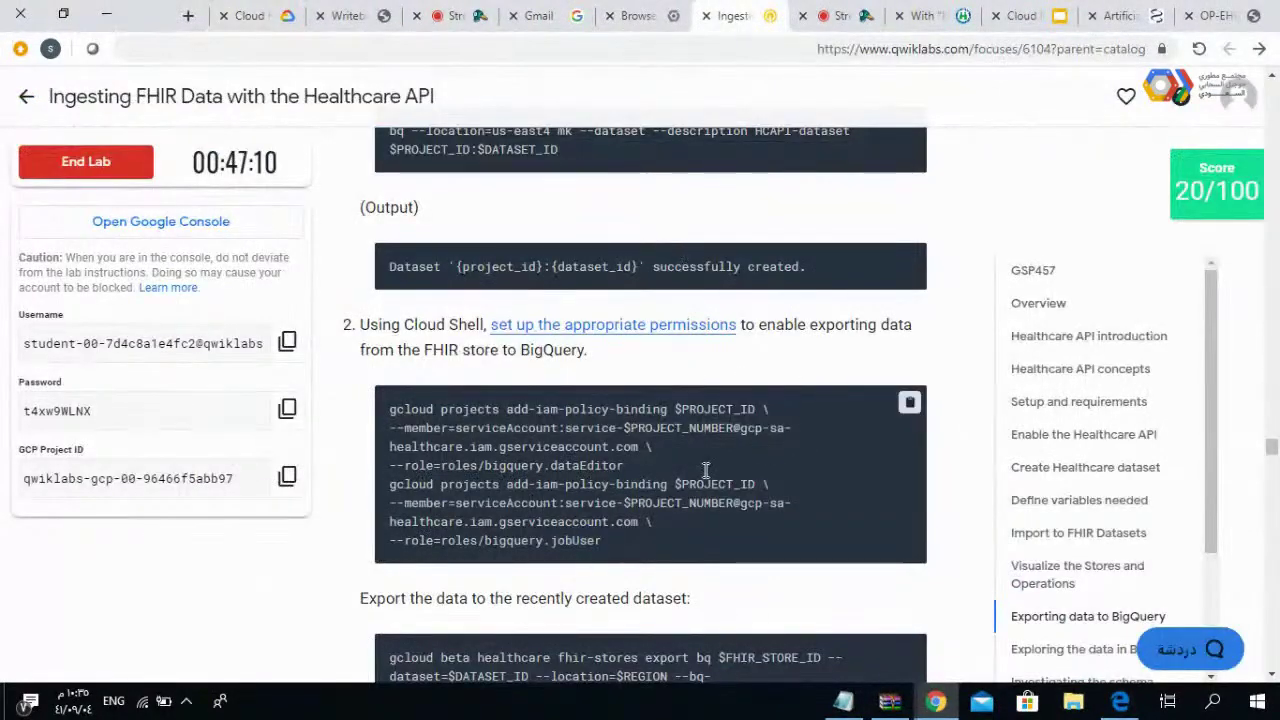
triple_click(580, 463)
triple_click(578, 467)
triple_click(557, 540)
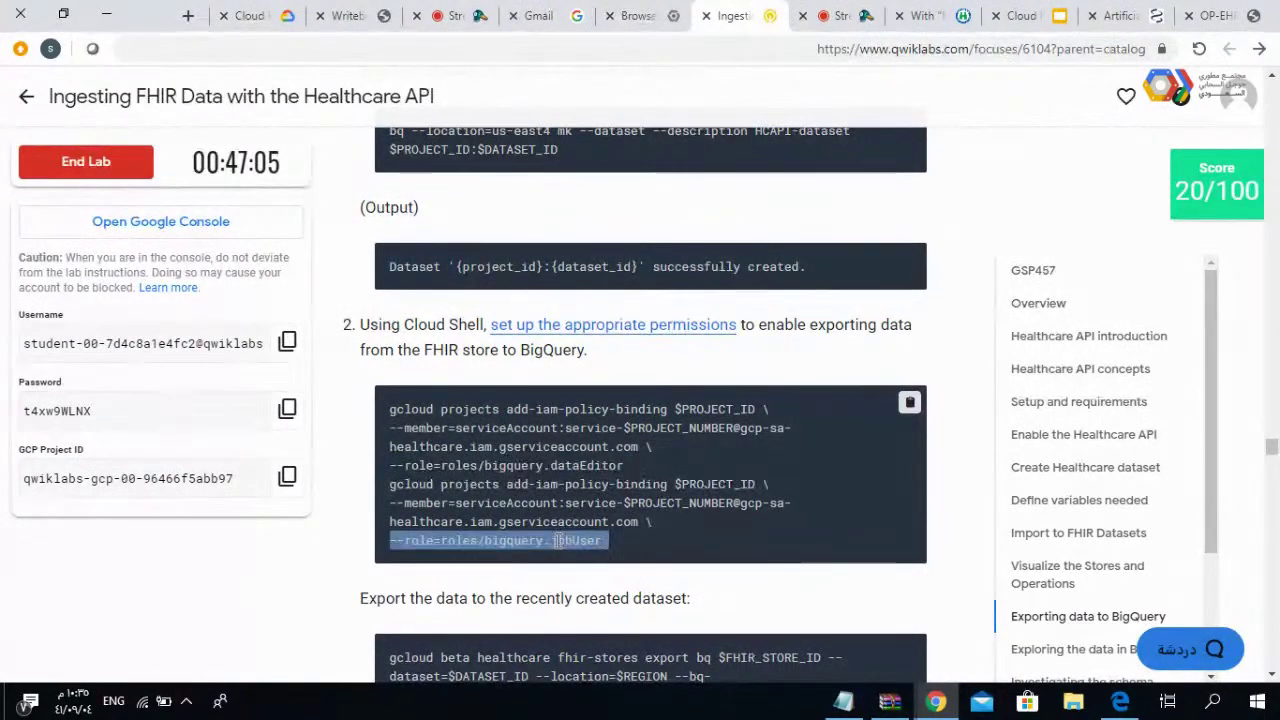
left_click(910, 405)
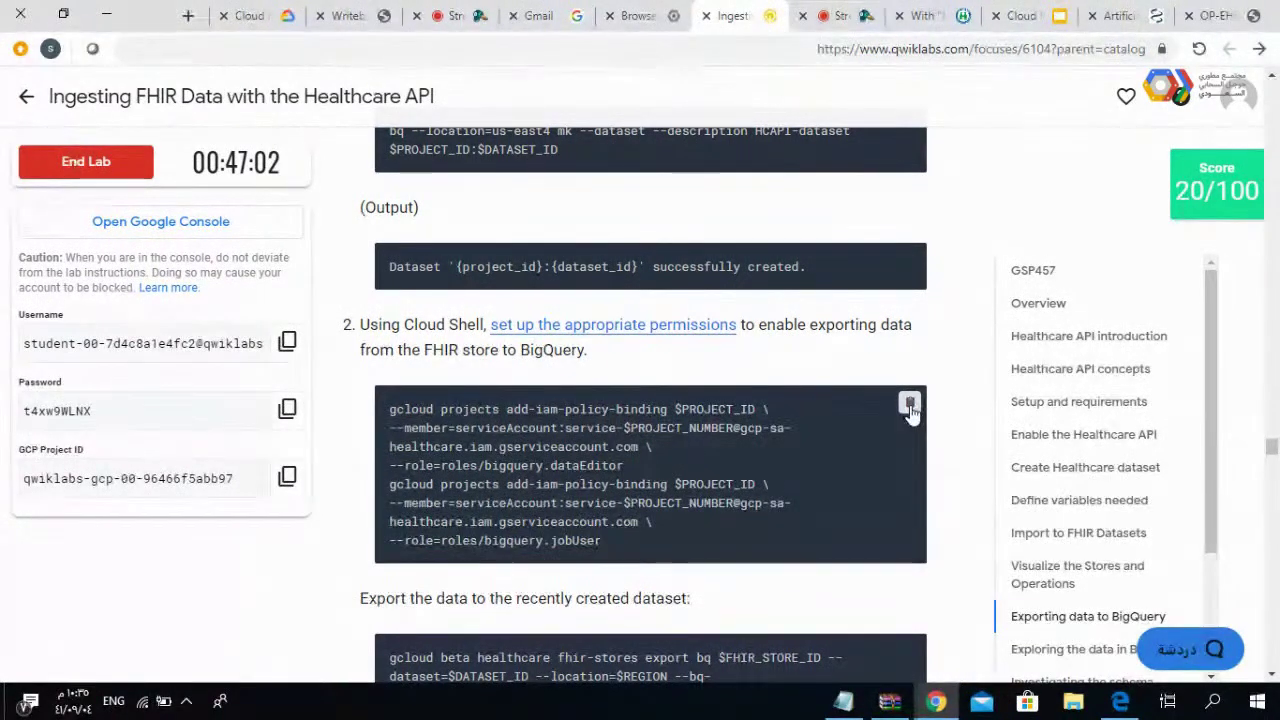
left_click(676, 28)
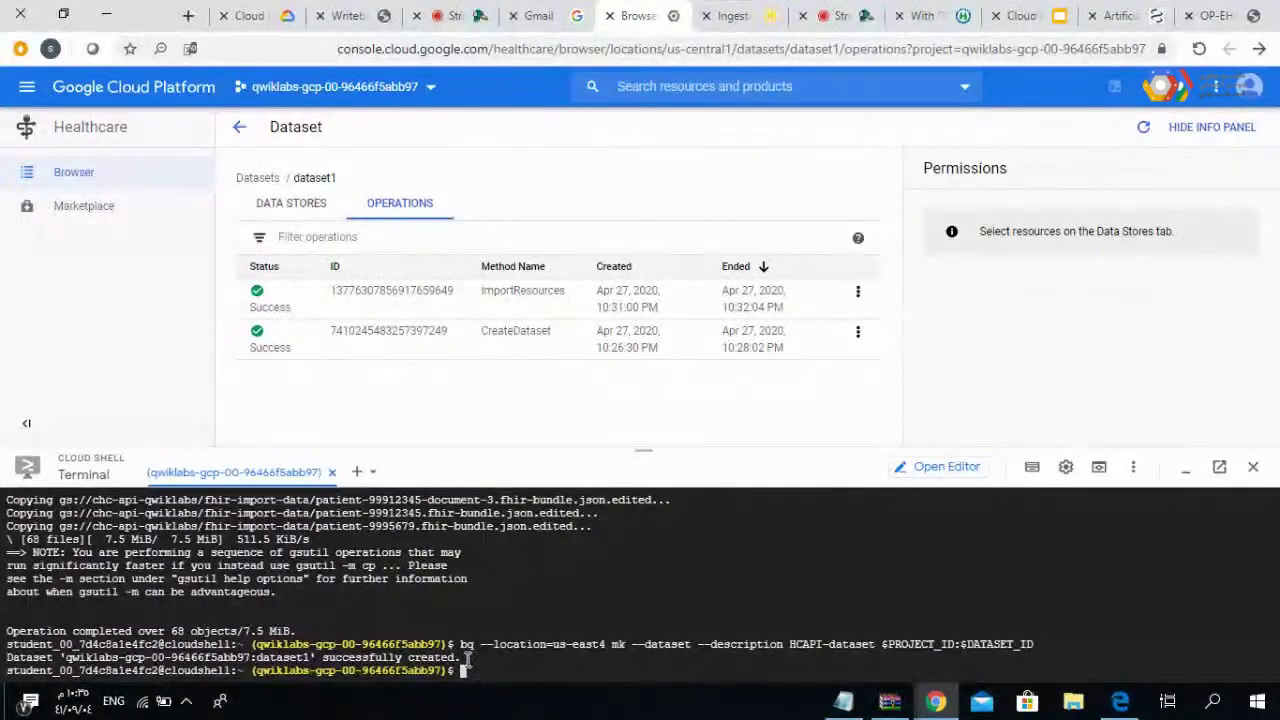
key("ctrl+v")
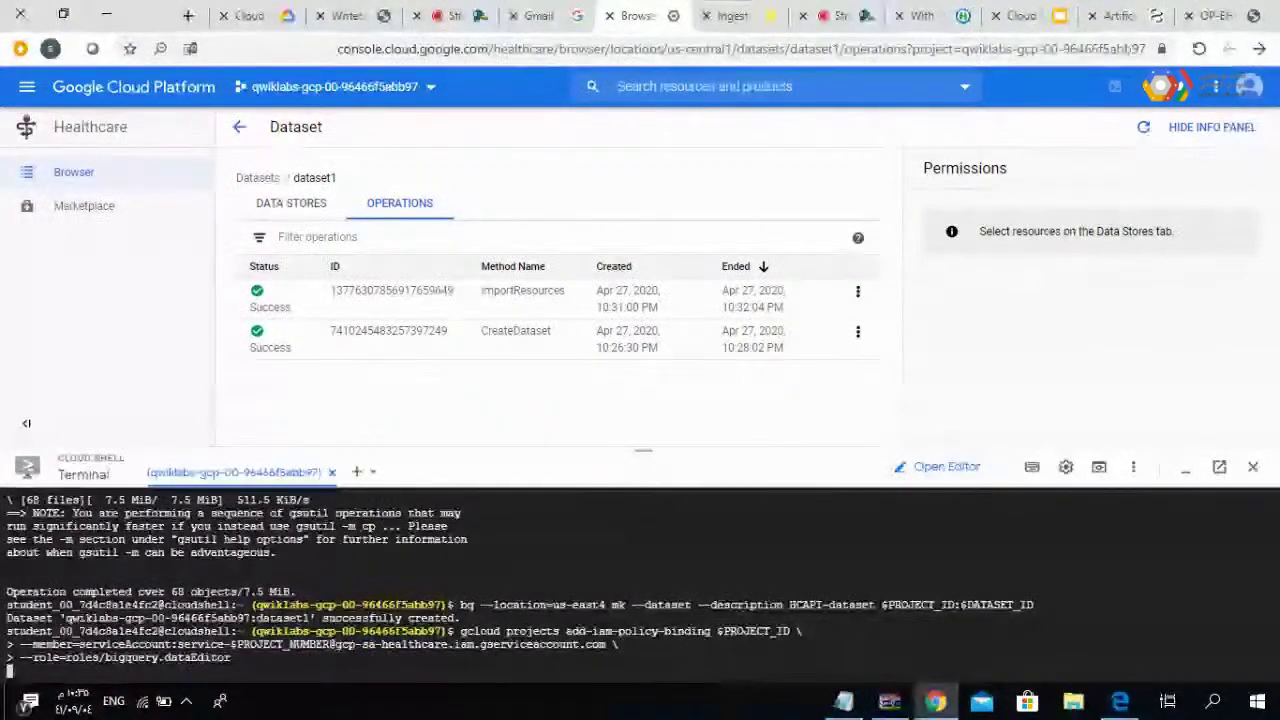
key("ctrl+v")
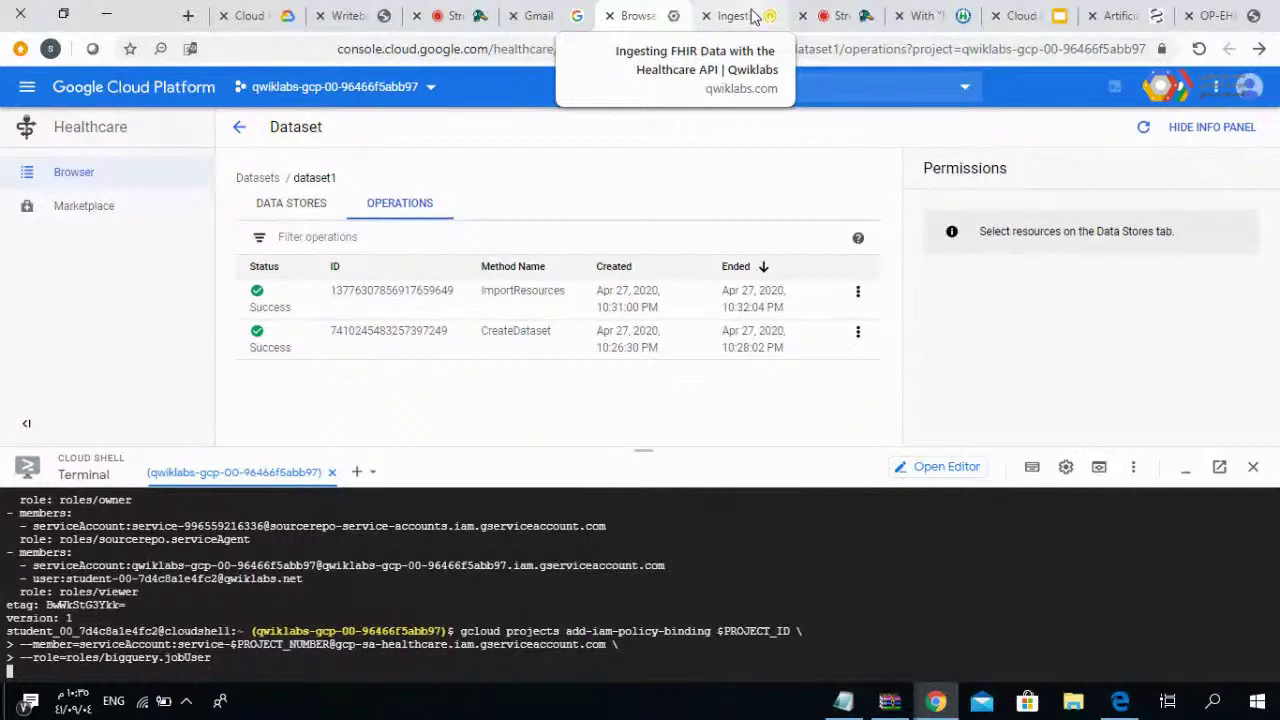
- Copy the lab's gcloud beta healthcare fhir-stores export bq command and run it in Cloud Shell with the analytics schema type
left_click(740, 16)
scroll(680, 128, "down", 1)
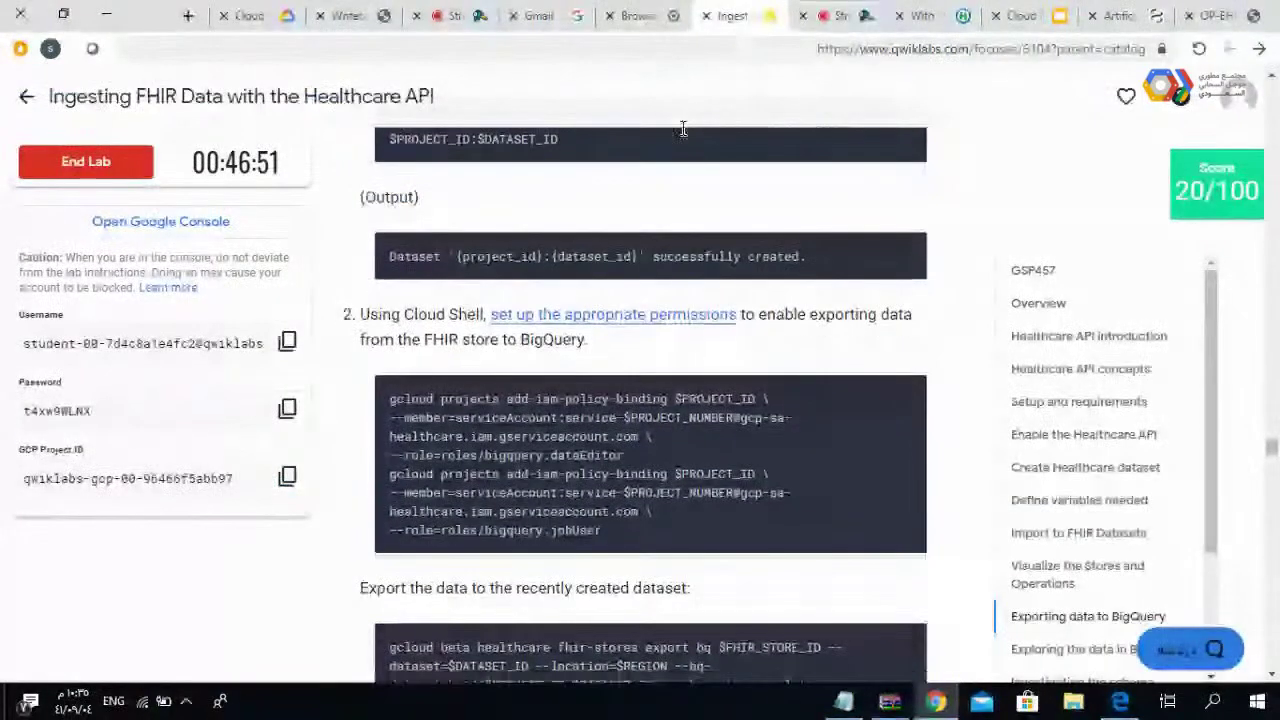
scroll(683, 135, "down", 1)
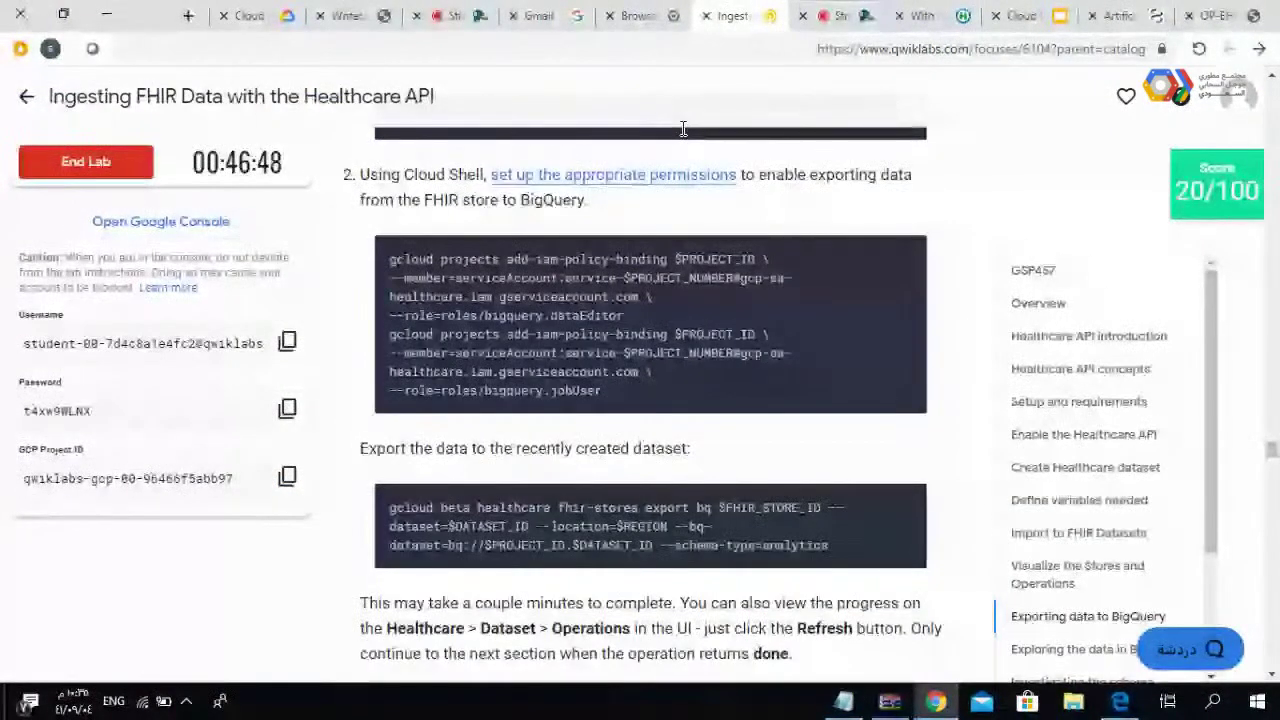
scroll(683, 128, "down", 1)
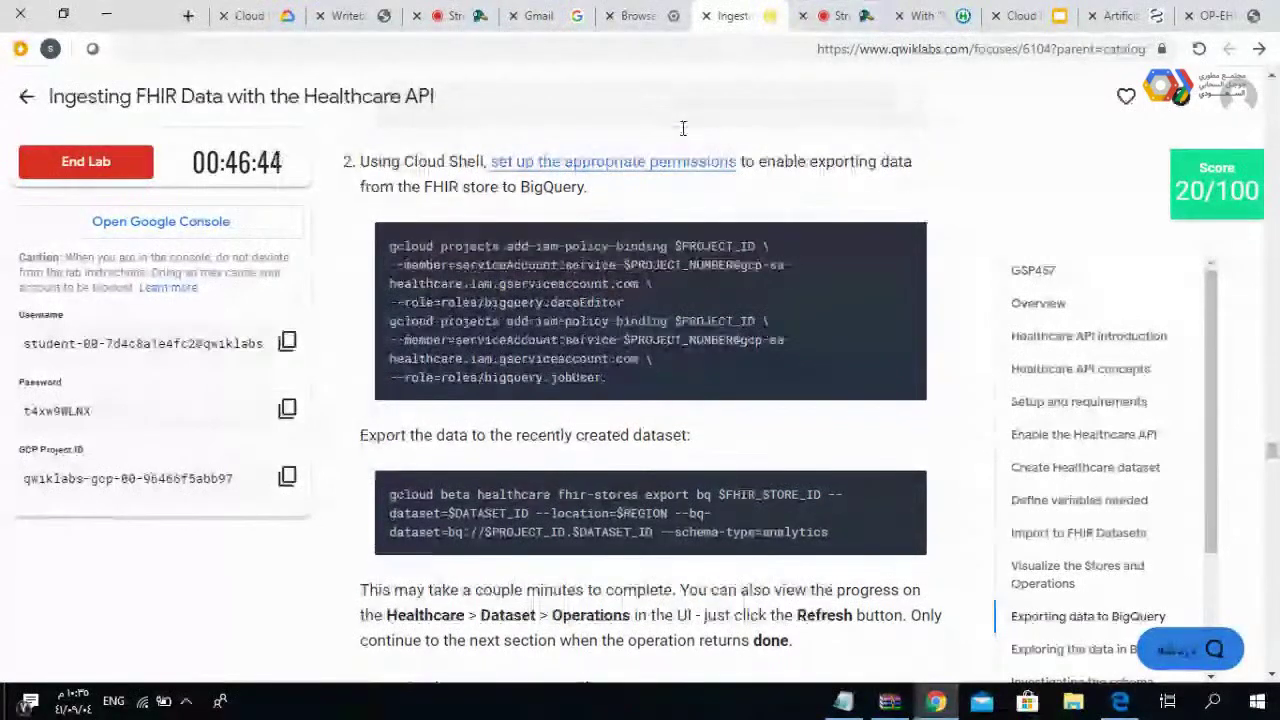
scroll(683, 128, "down", 1)
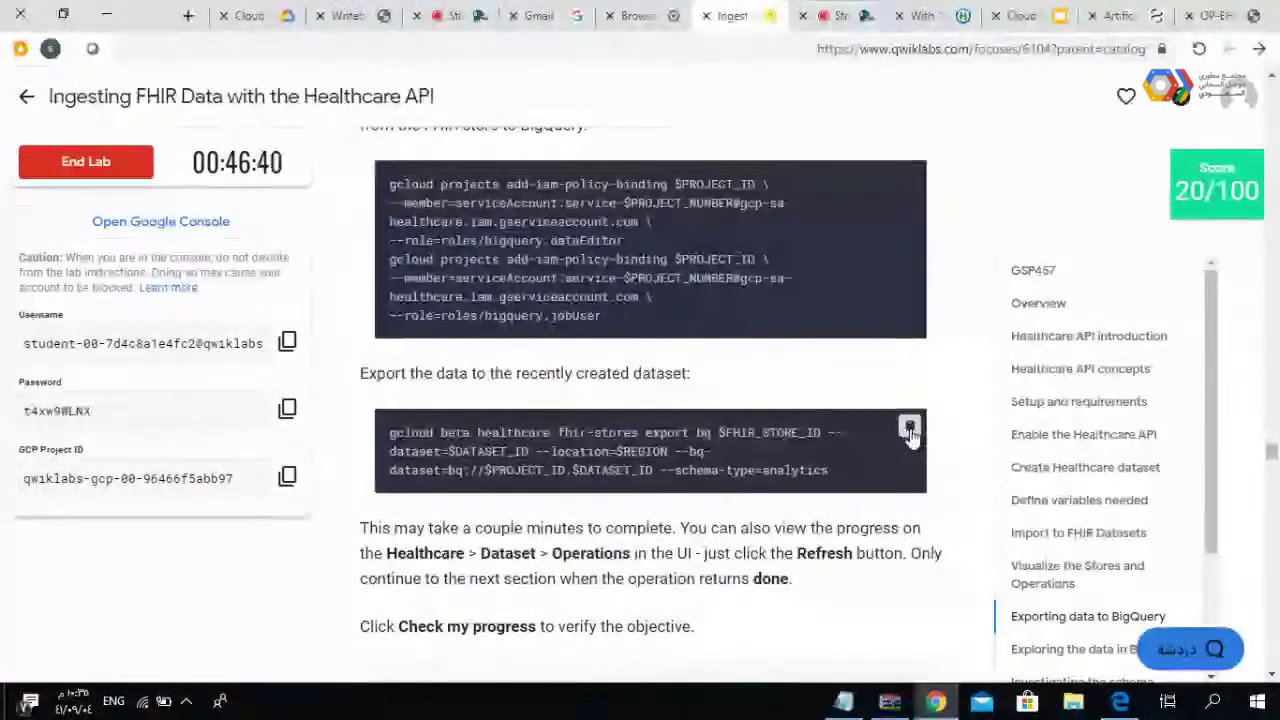
left_click(909, 430)
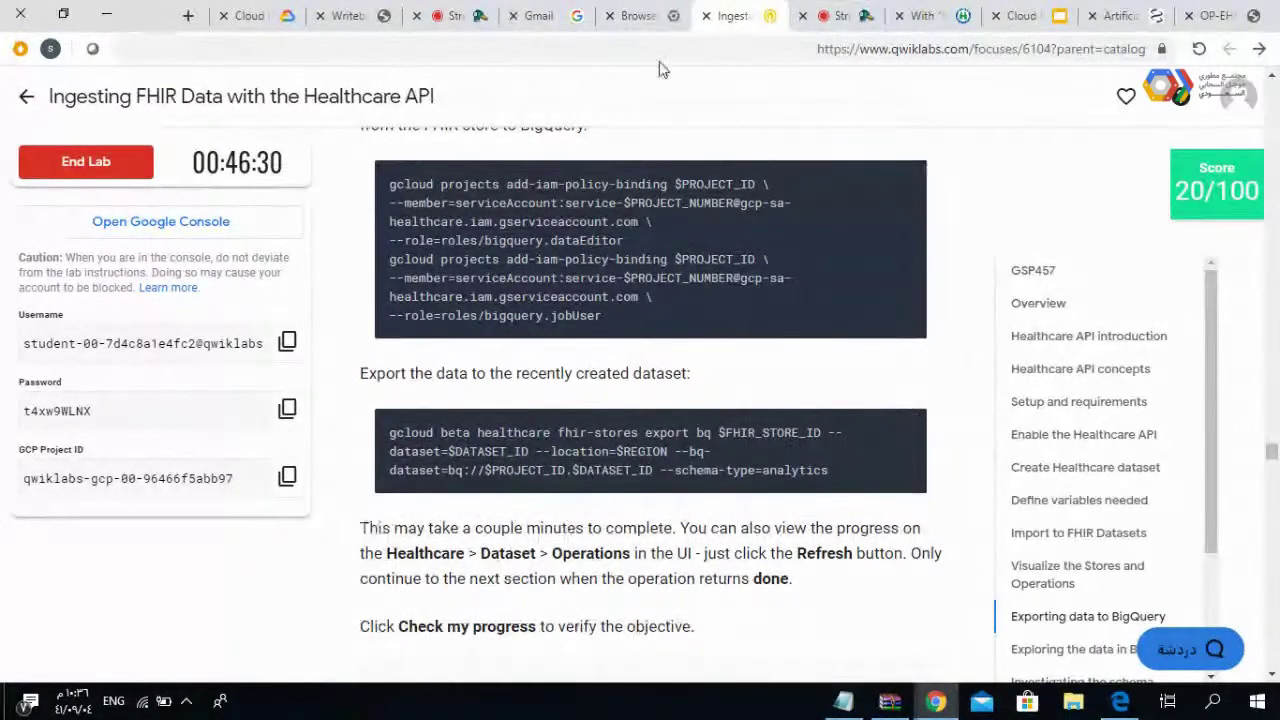
left_click(645, 17)
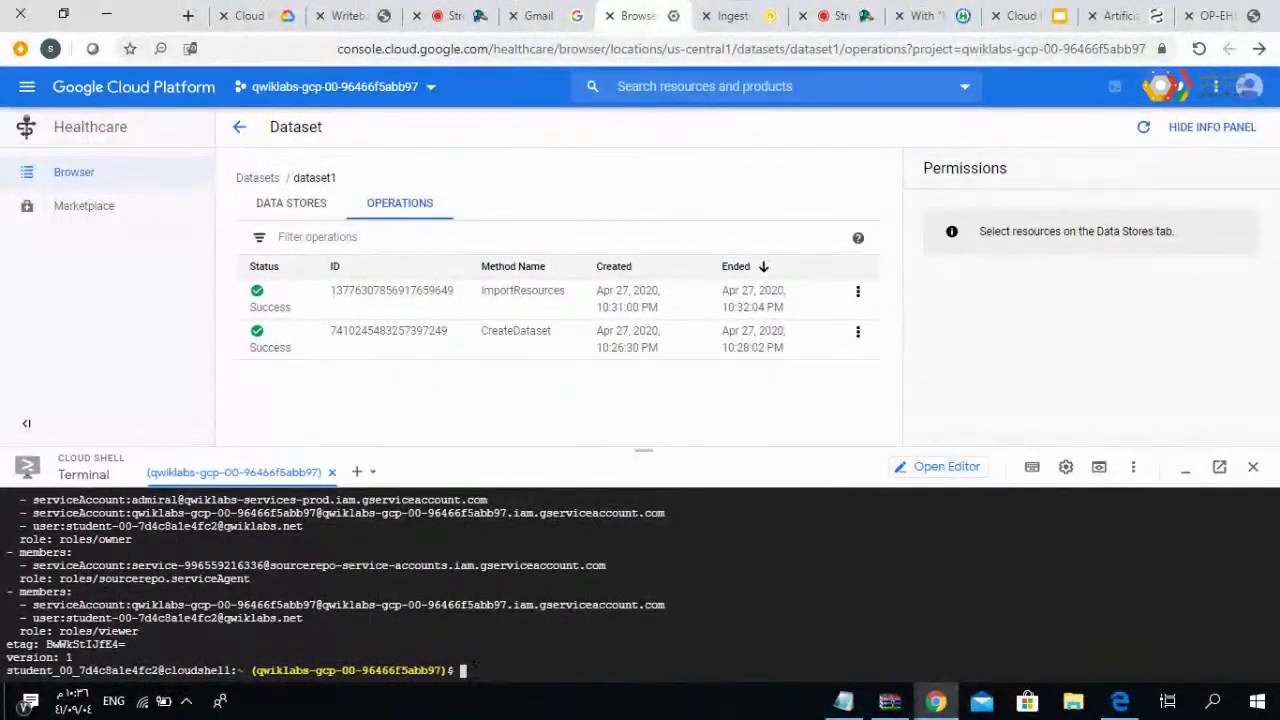
key("ctrl+v")
key("Return")
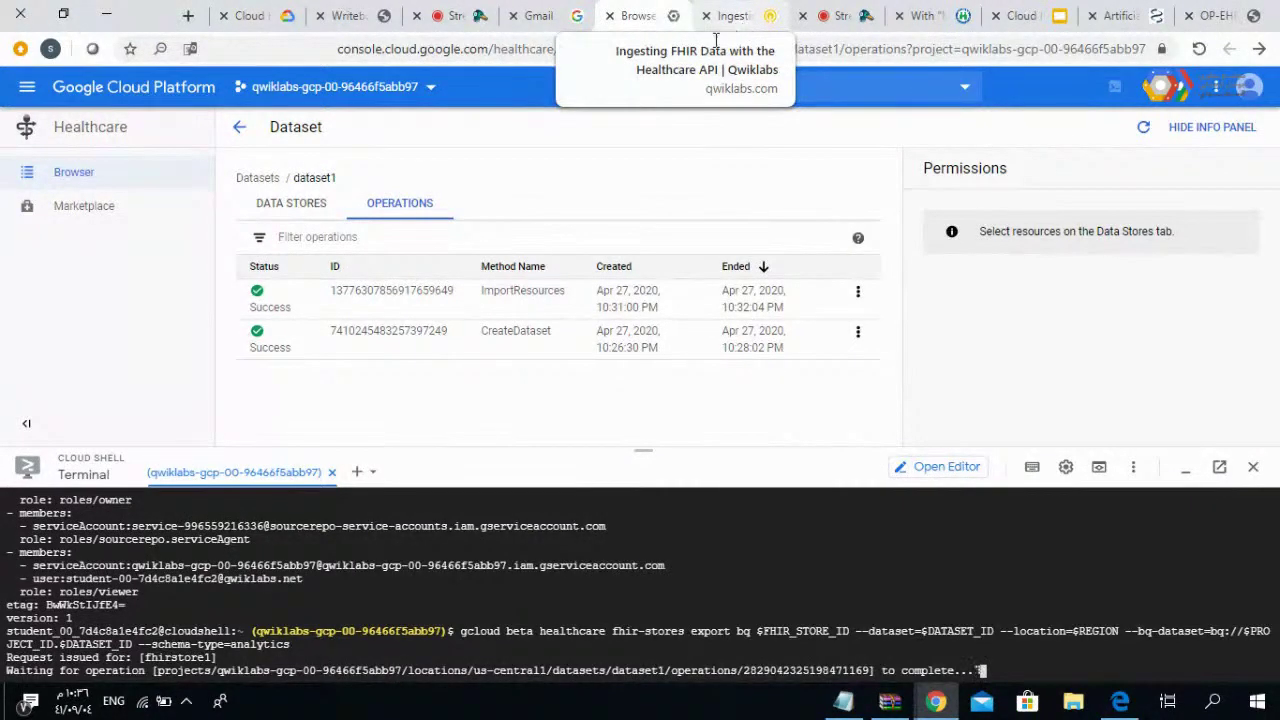
- Refresh dataset1's operations list in the Google Cloud console and check the status of the ExportResources operation against the lab's instructions
left_click(1144, 131)
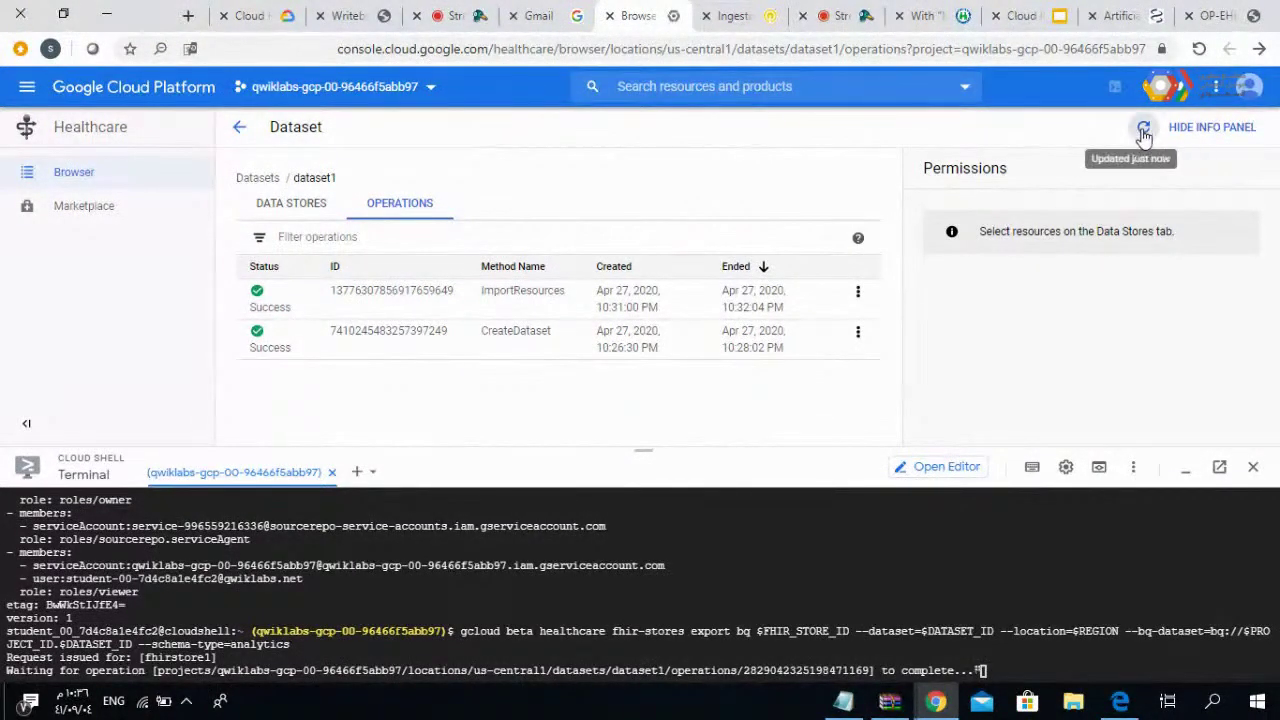
left_click(1143, 130)
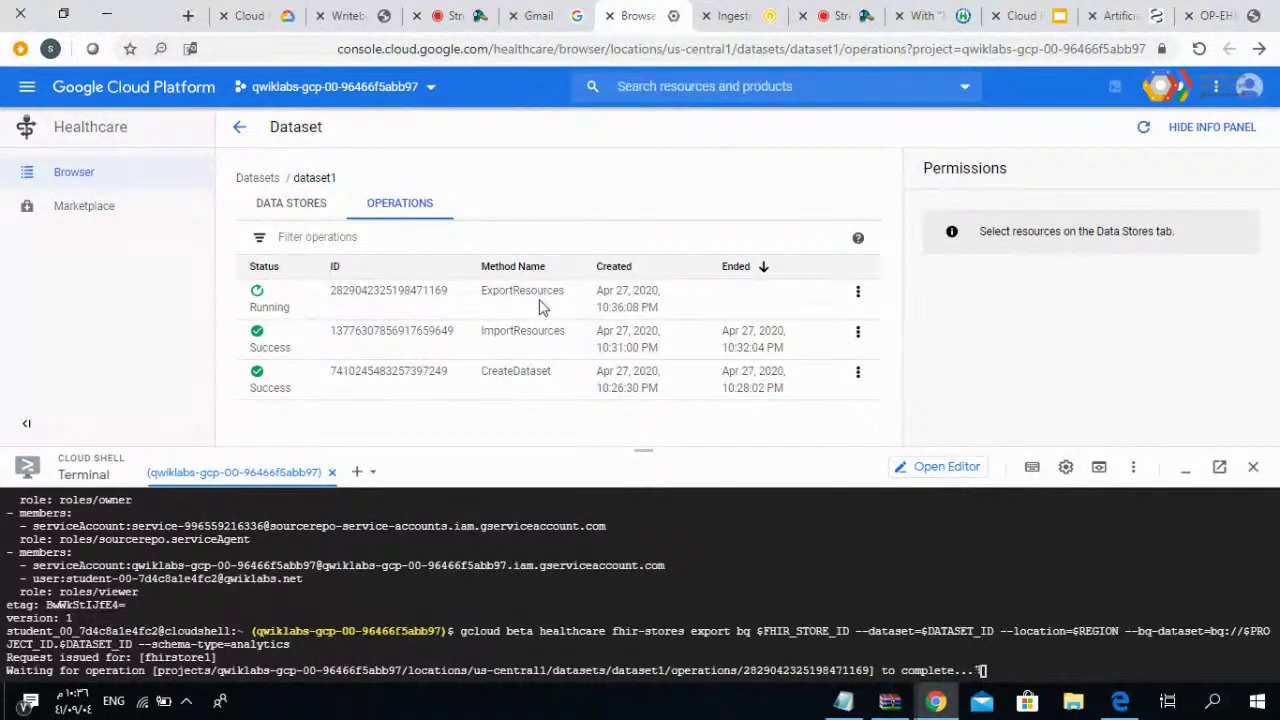
left_click(735, 16)
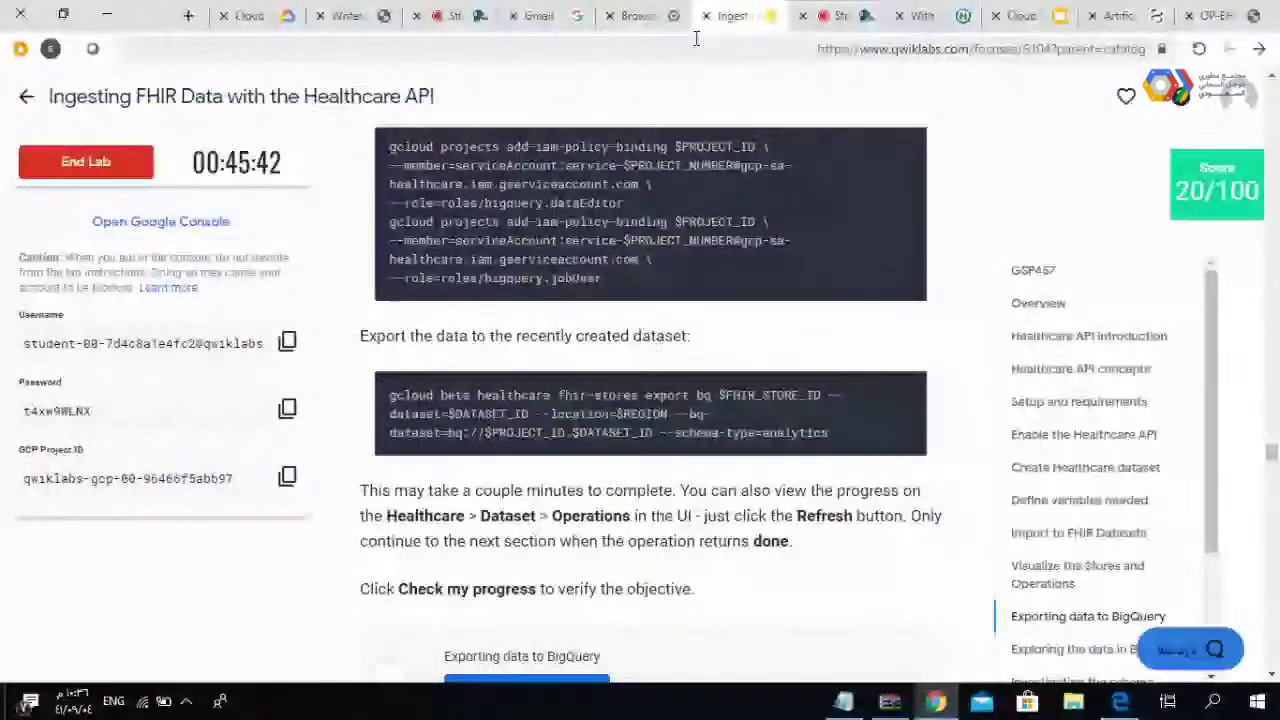
left_click(638, 16)
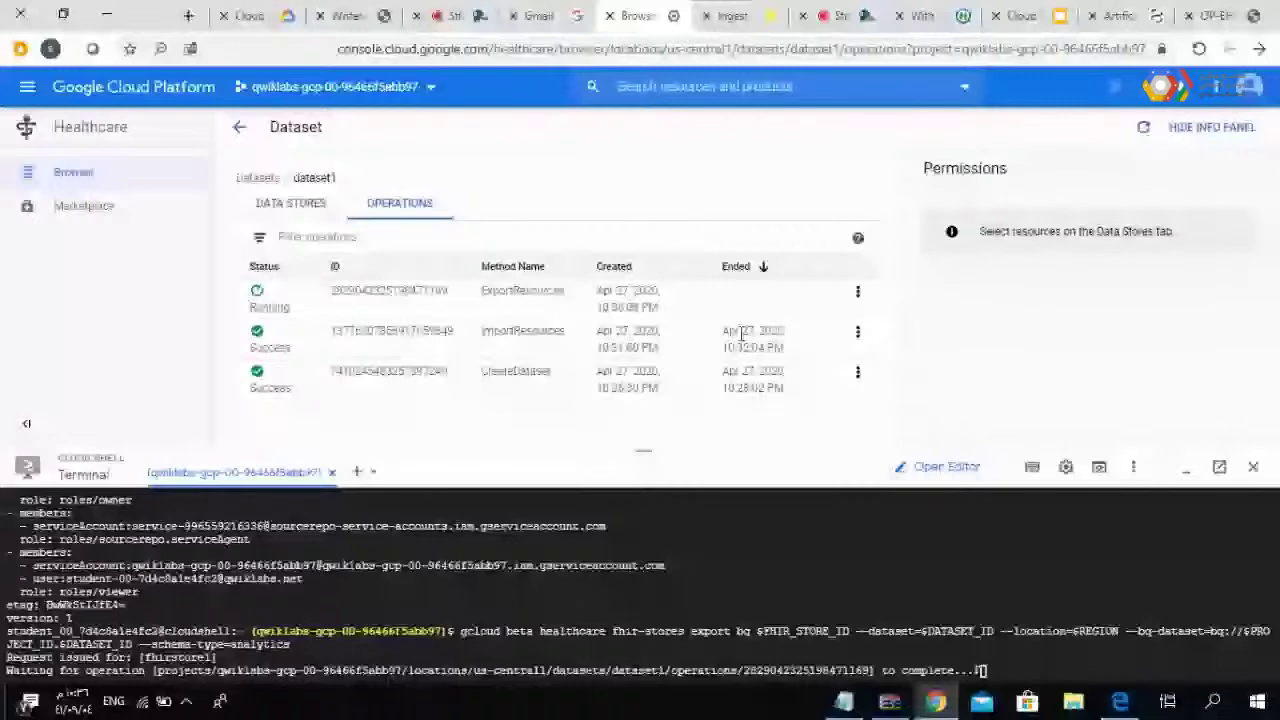
left_click(733, 16)
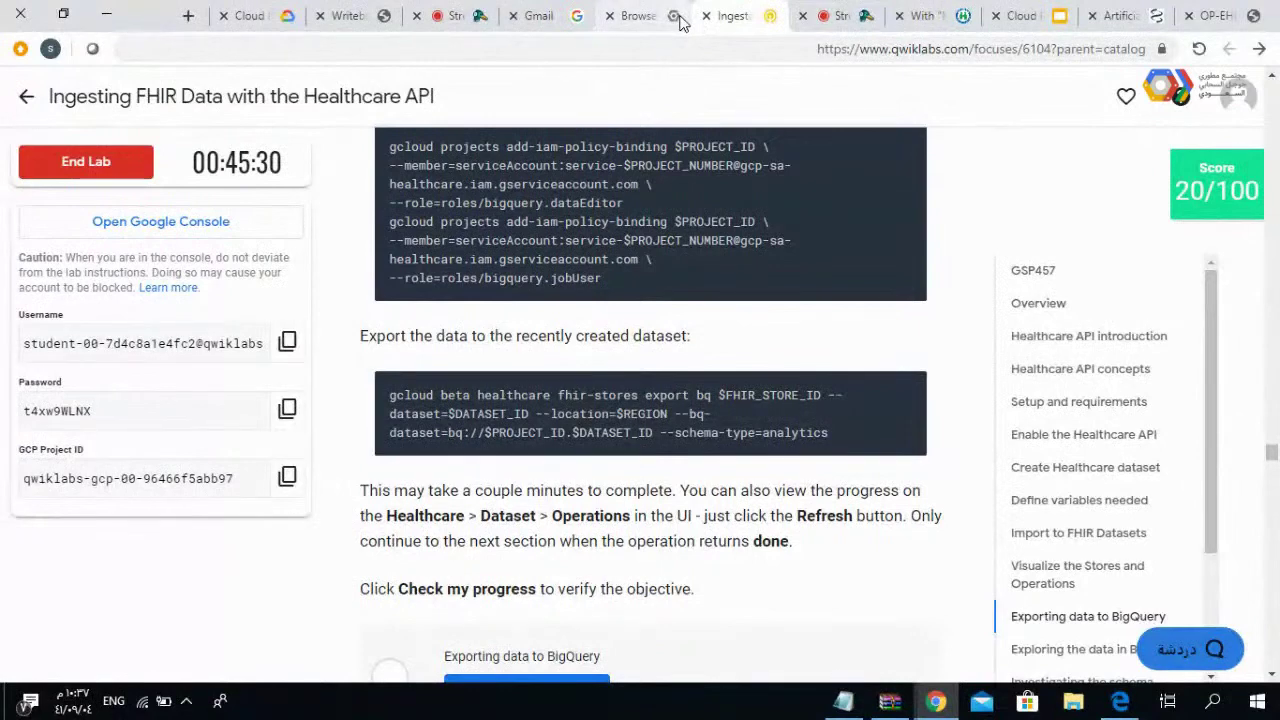
left_click(640, 16)
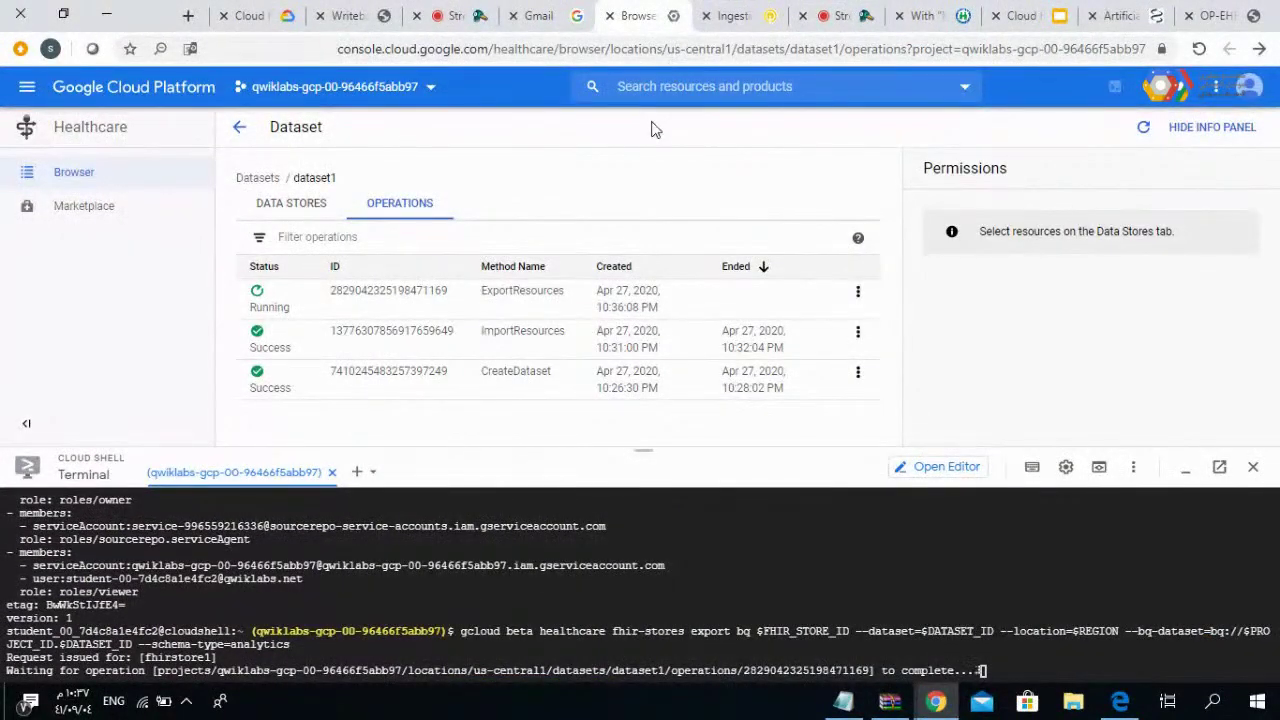
- Examine the export command's analytics schema type and the progress check in the lab, and recheck dataset1's operations in the console
left_click(763, 15)
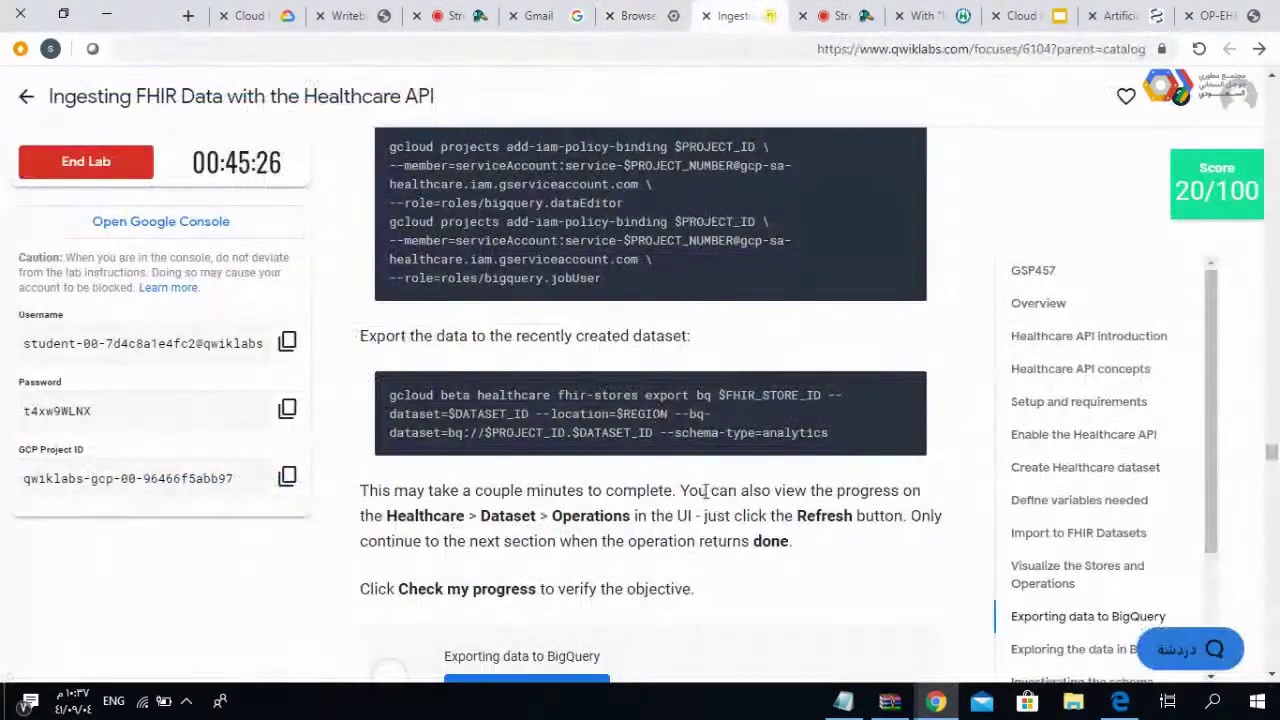
double_click(826, 434)
left_click(820, 434)
double_click(795, 433)
left_click_drag(768, 433, 822, 433)
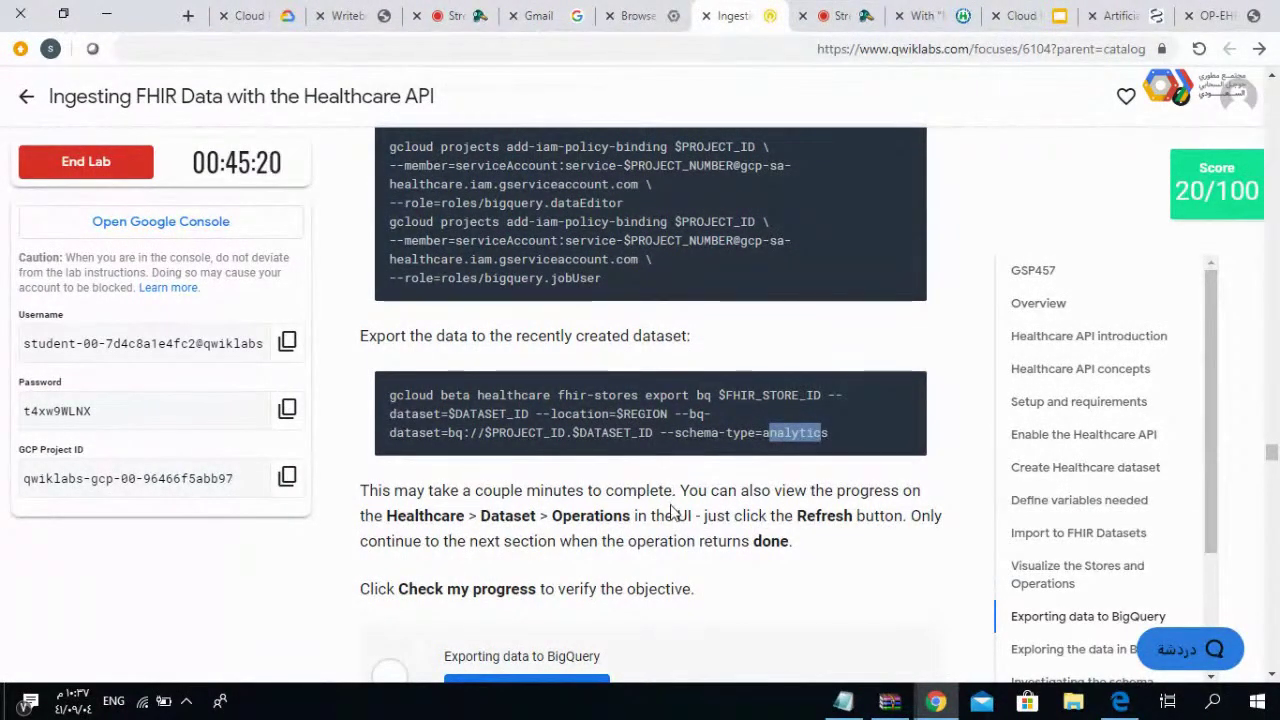
scroll(672, 495, "down", 2)
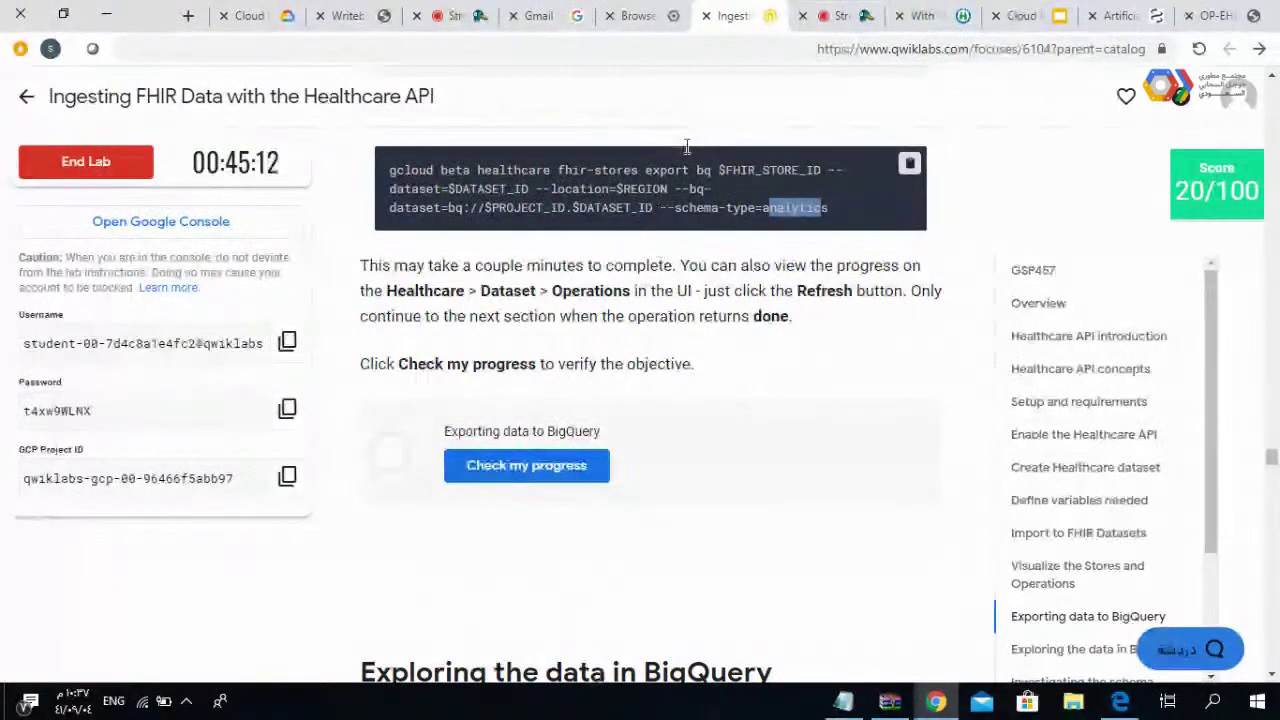
left_click(640, 16)
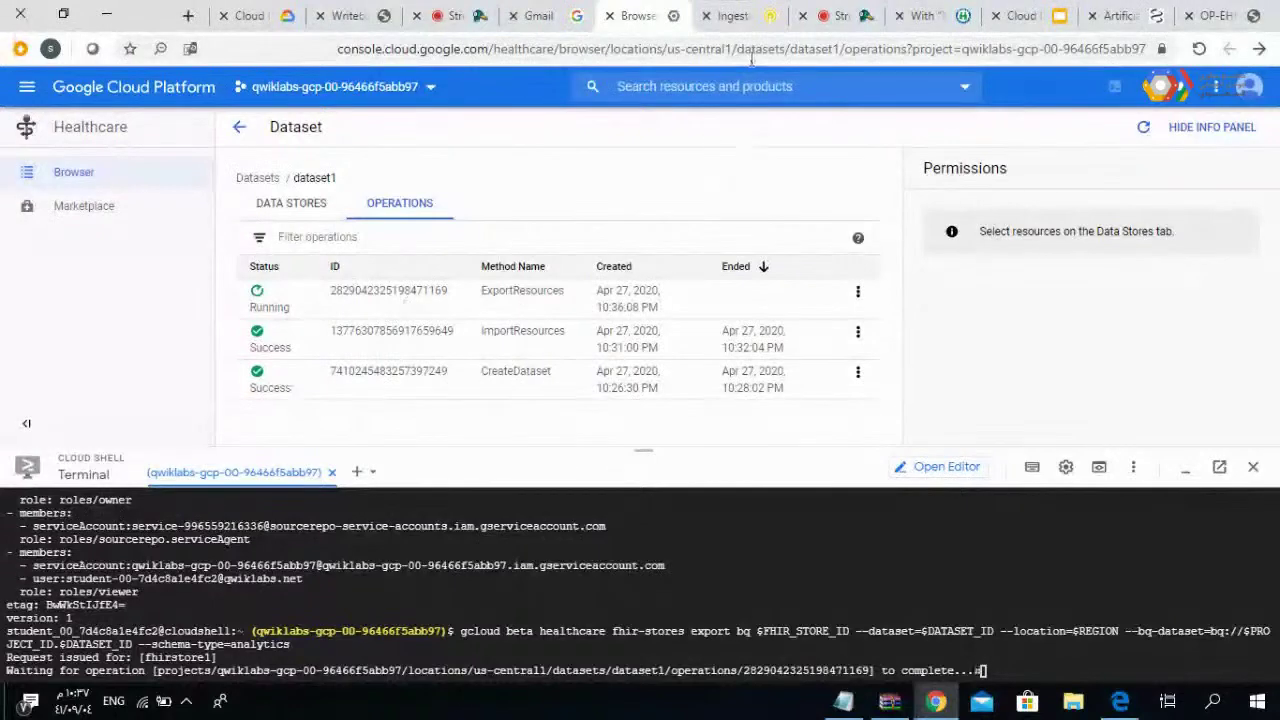
- Recheck dataset1's export operation in the console and verify the lab's Exporting data to BigQuery objective with its progress check
left_click(745, 28)
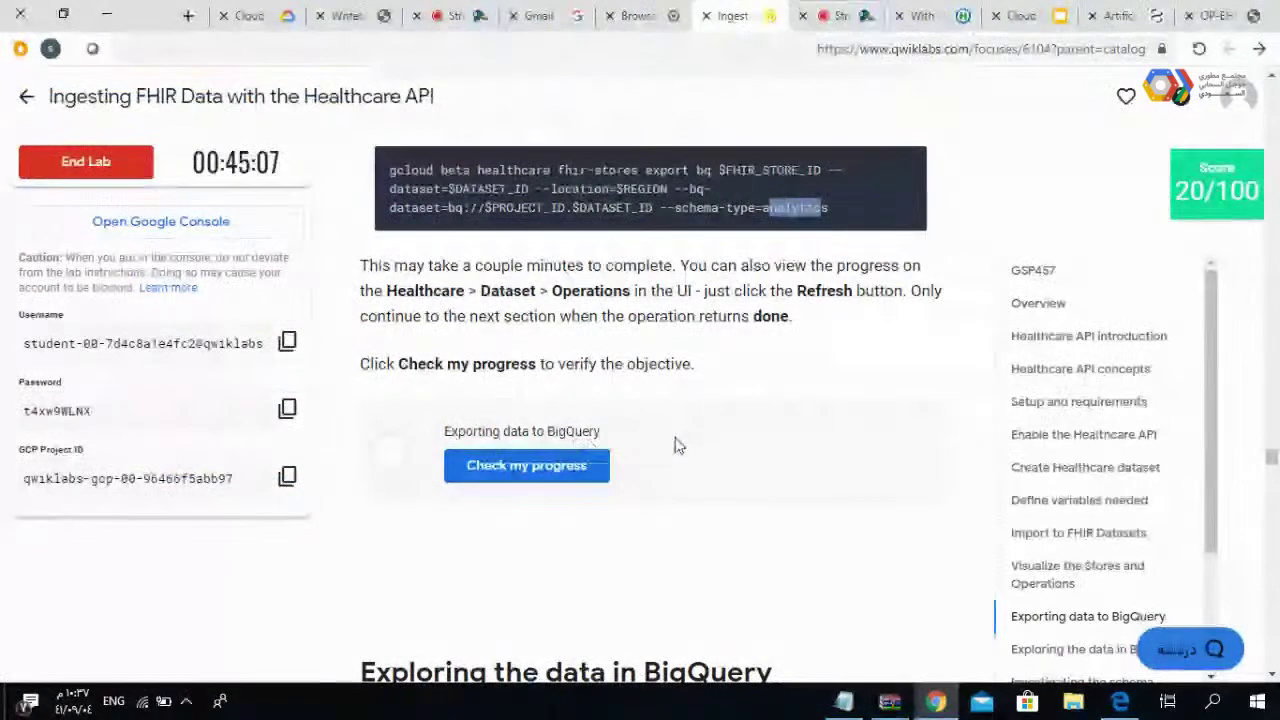
left_click(722, 455)
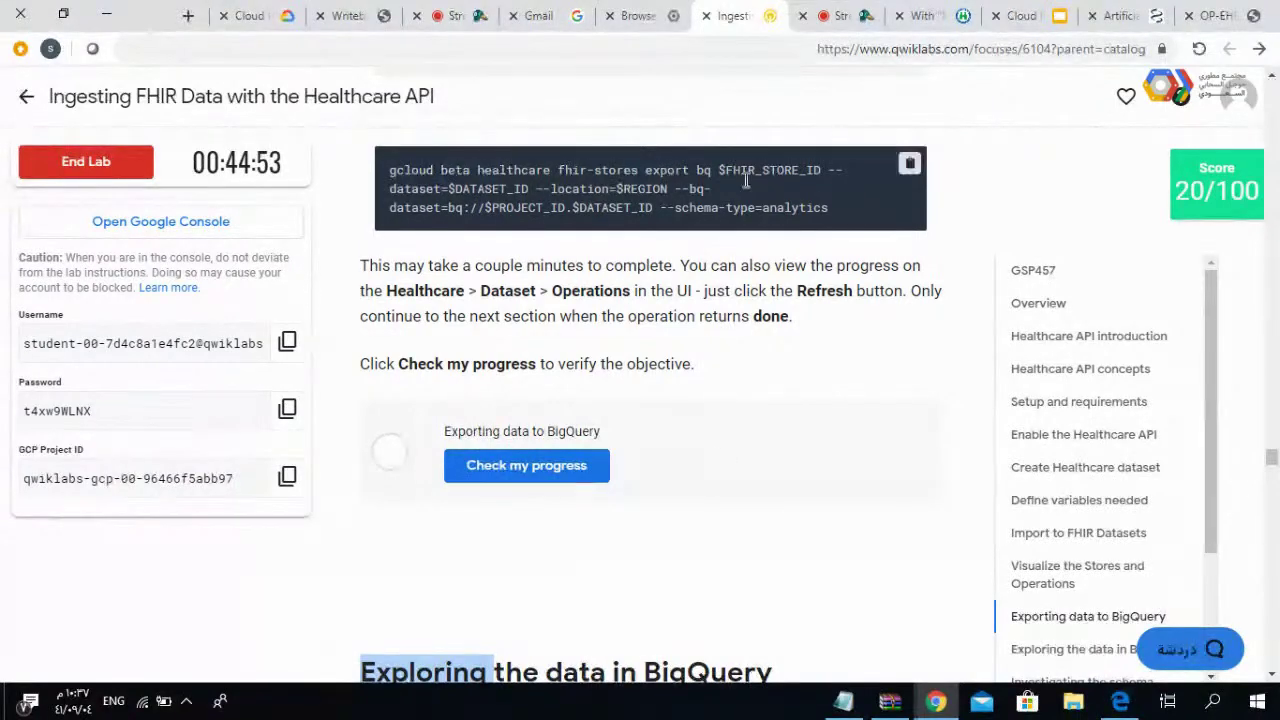
left_click(674, 18)
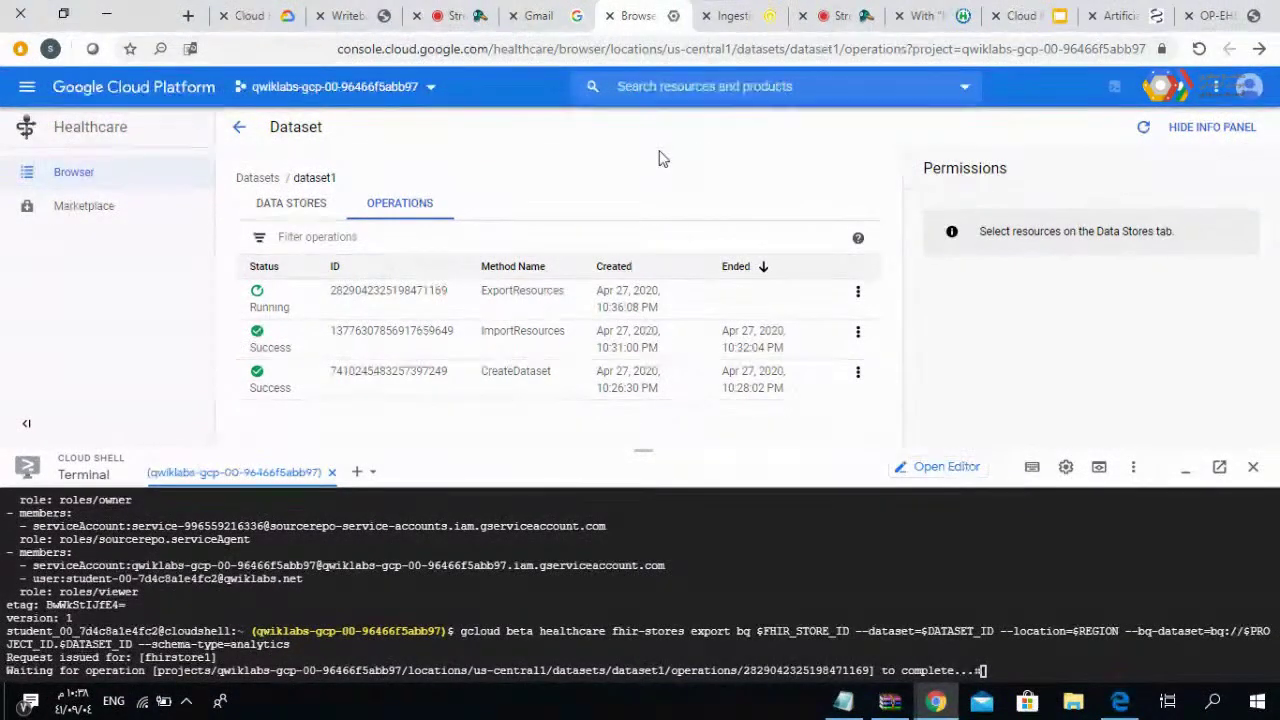
left_click(733, 16)
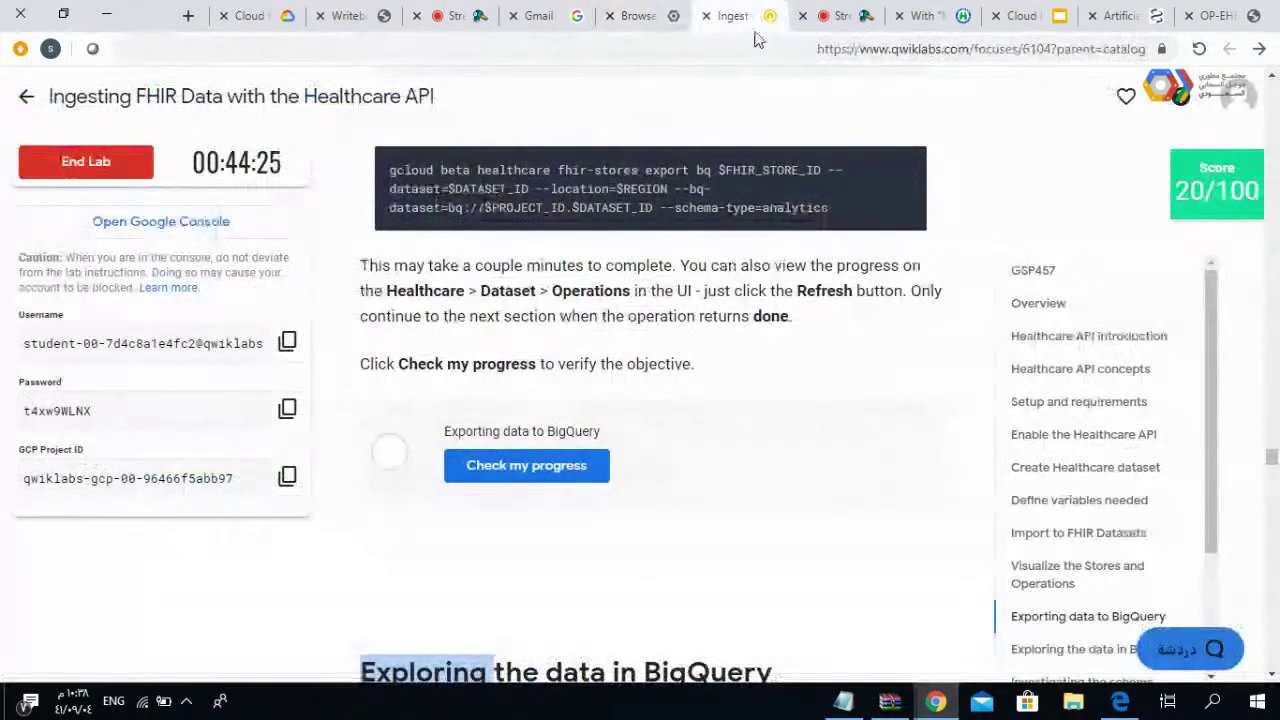
left_click(501, 476)
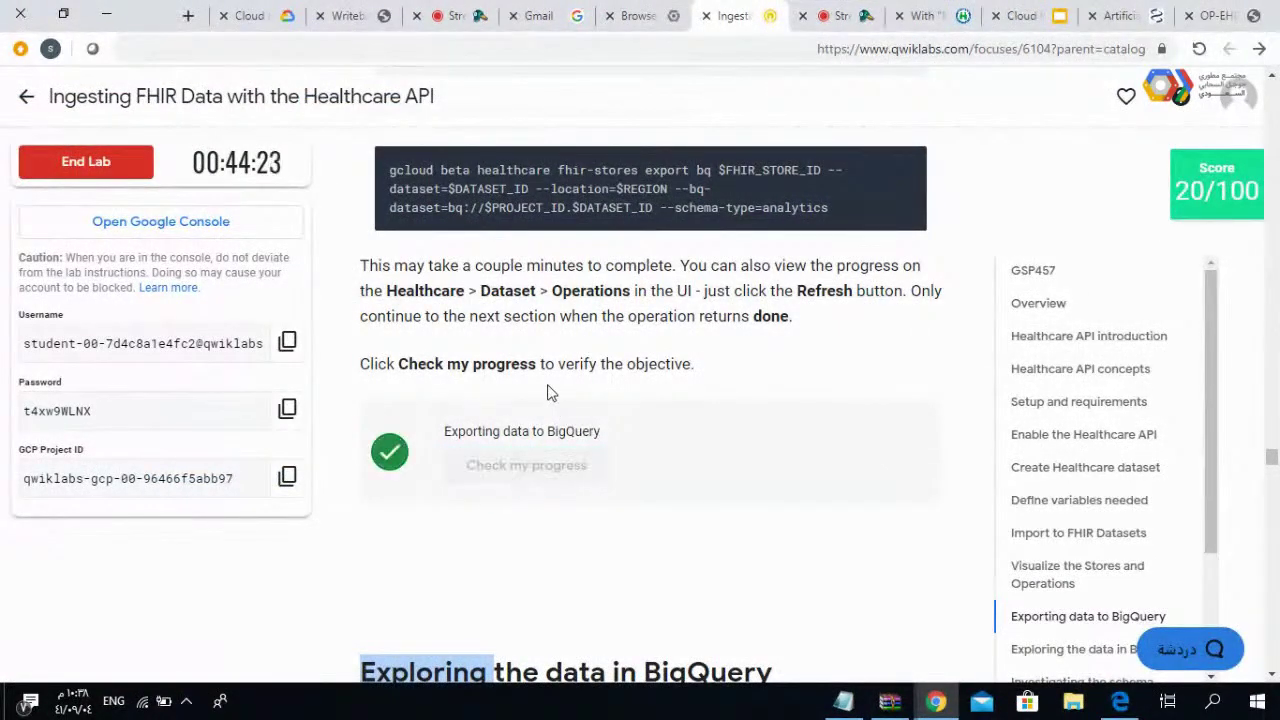
- Read the lab's instructions for exploring the data, search the console for BigQuery and open it, leaving the current page
scroll(547, 392, "down", 3)
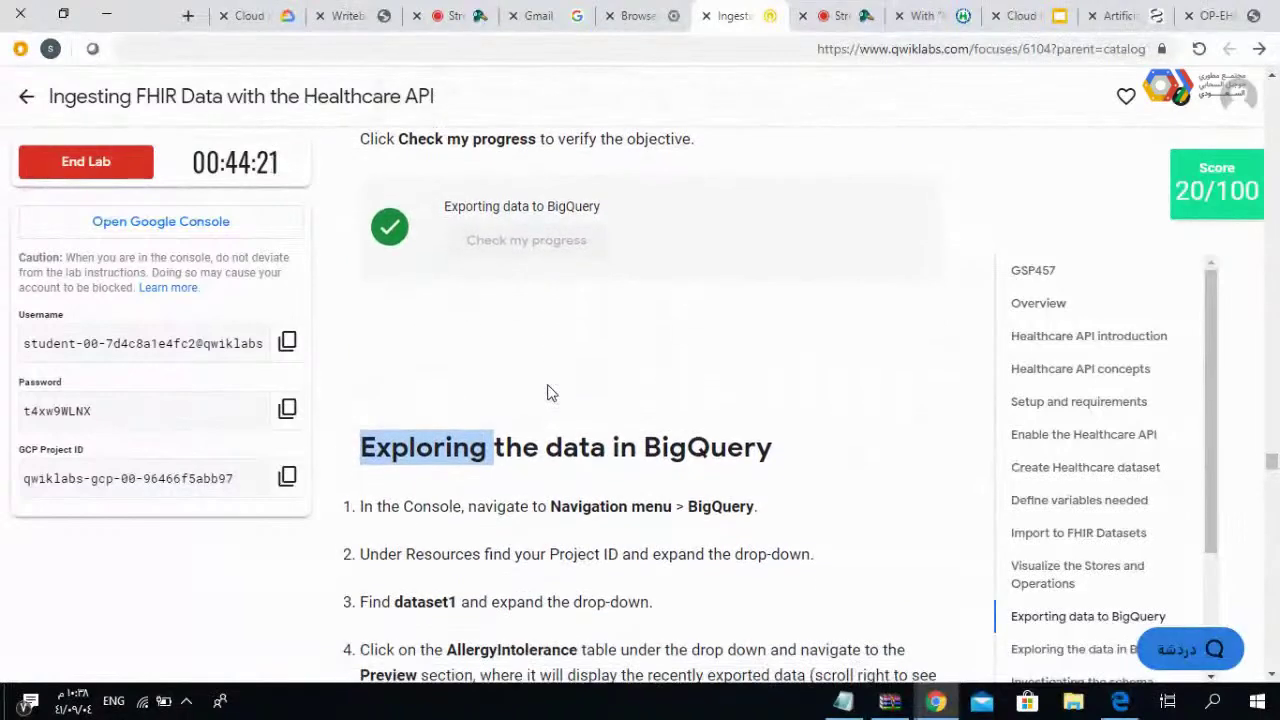
scroll(547, 390, "down", 3)
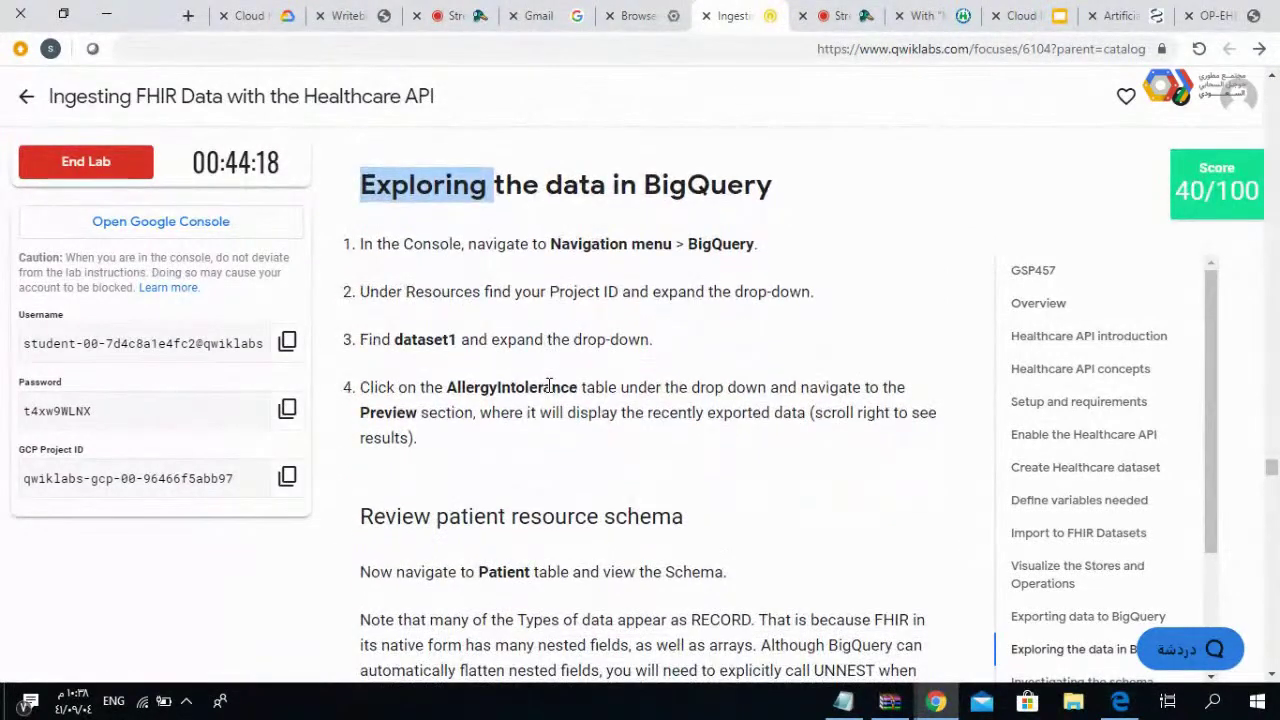
scroll(547, 392, "down", 1)
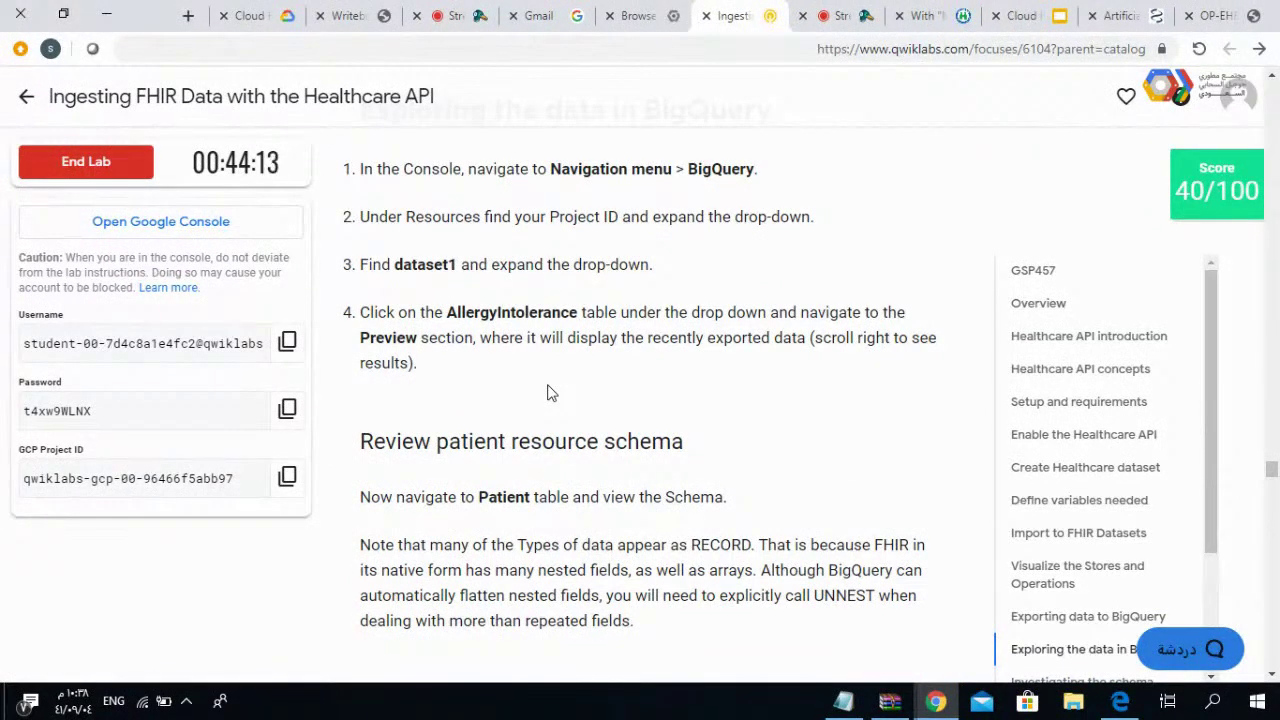
left_click(663, 28)
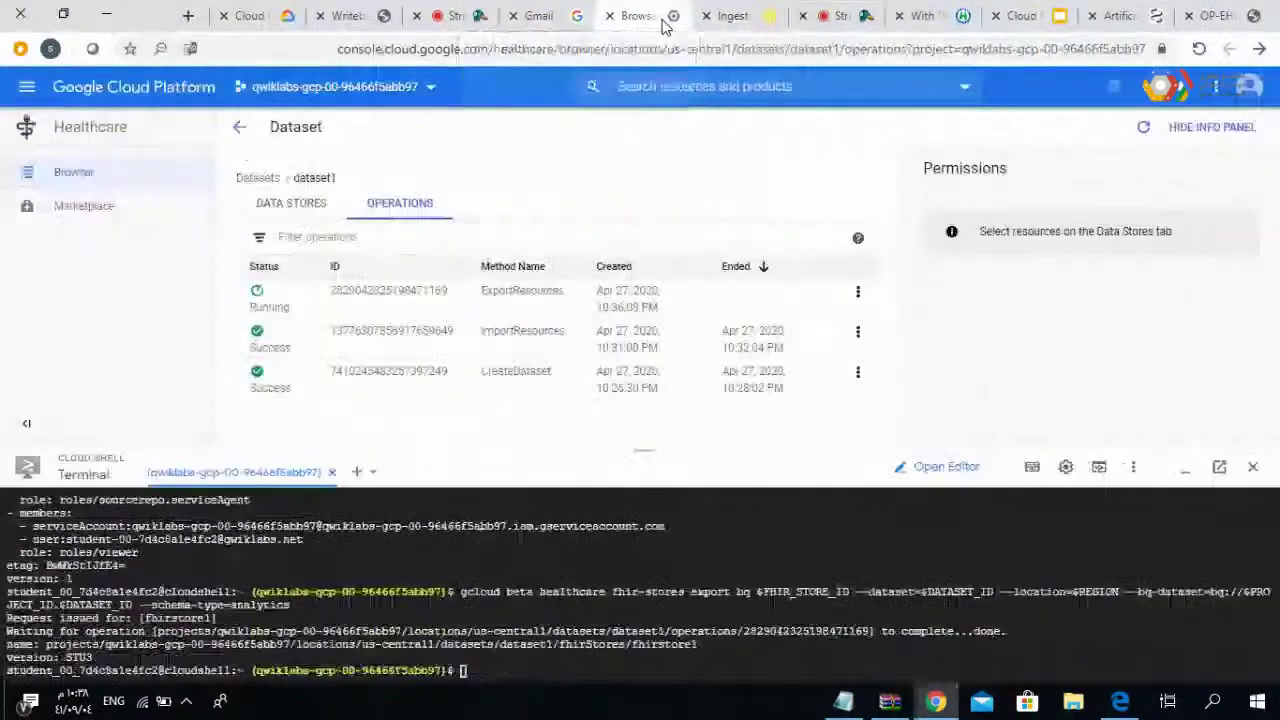
left_click(656, 88)
type("bi")
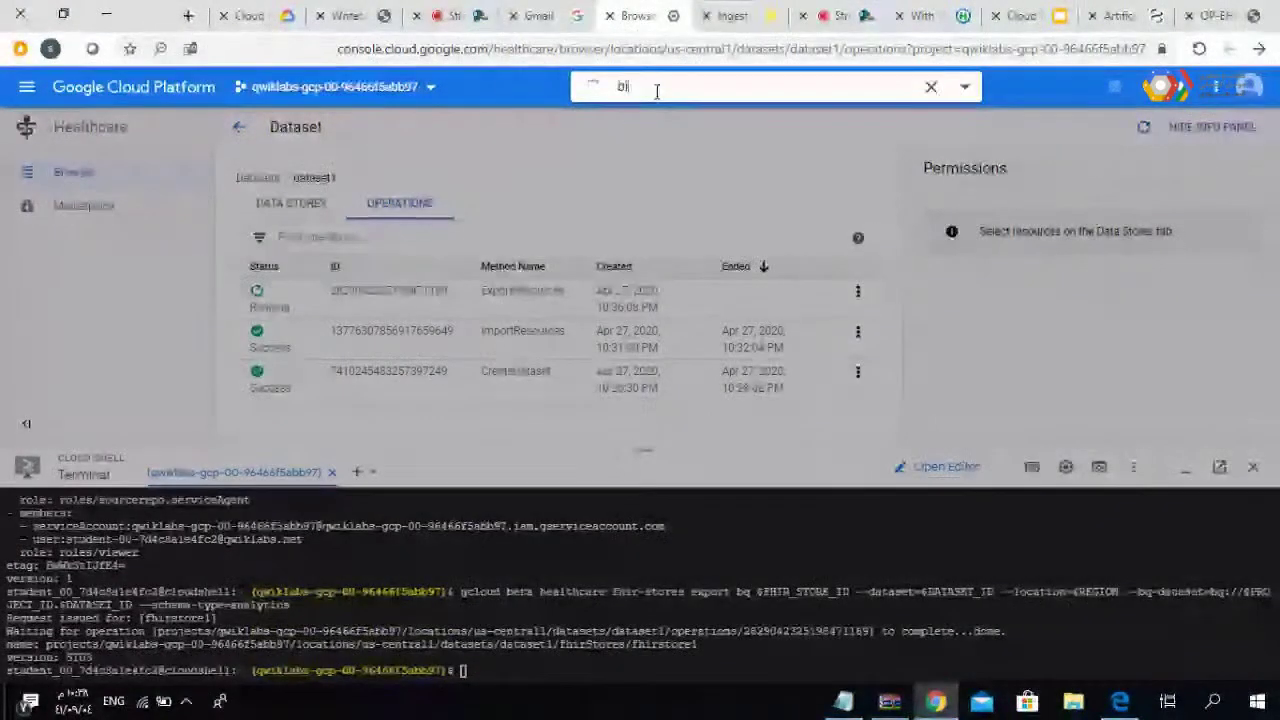
type("gqu")
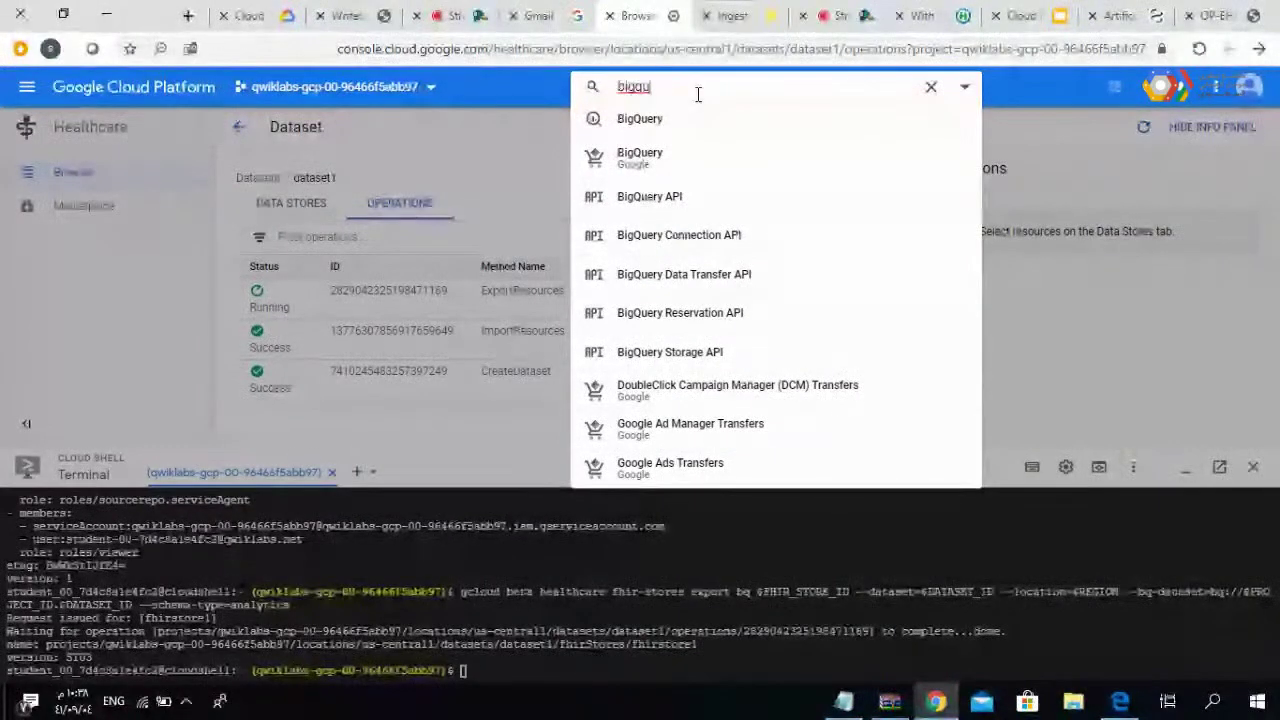
left_click(636, 157)
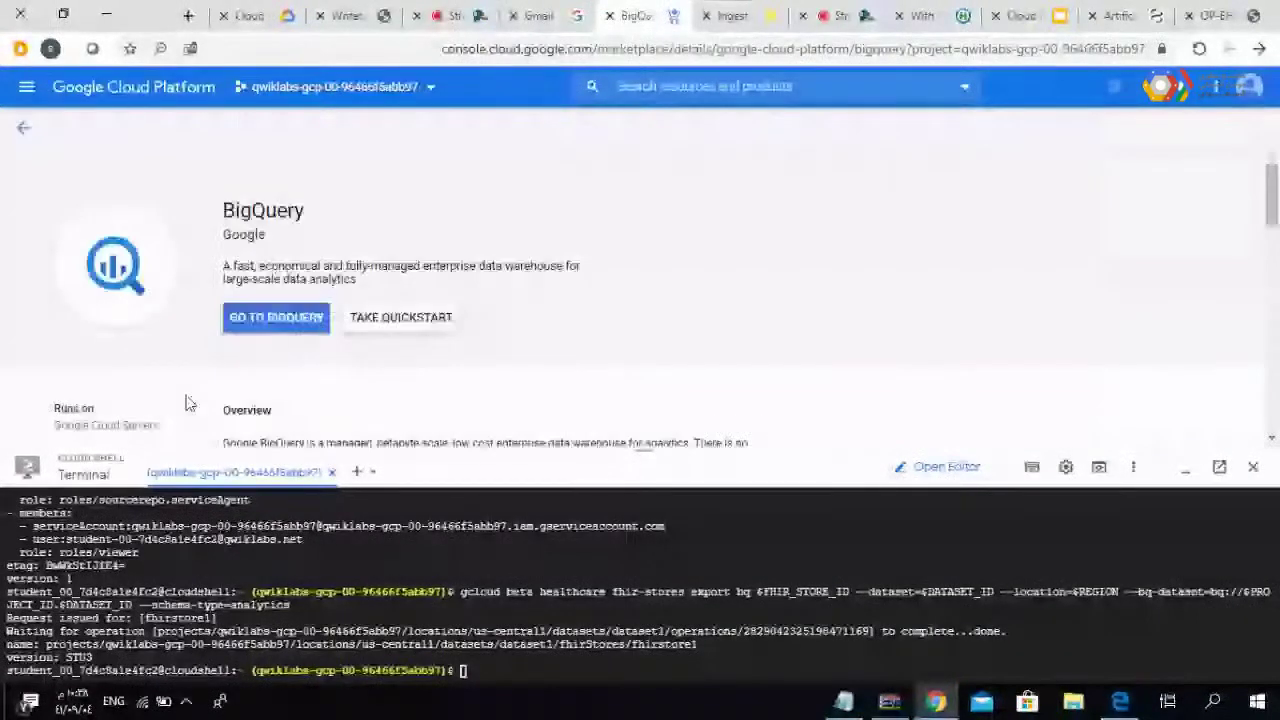
left_click(252, 339)
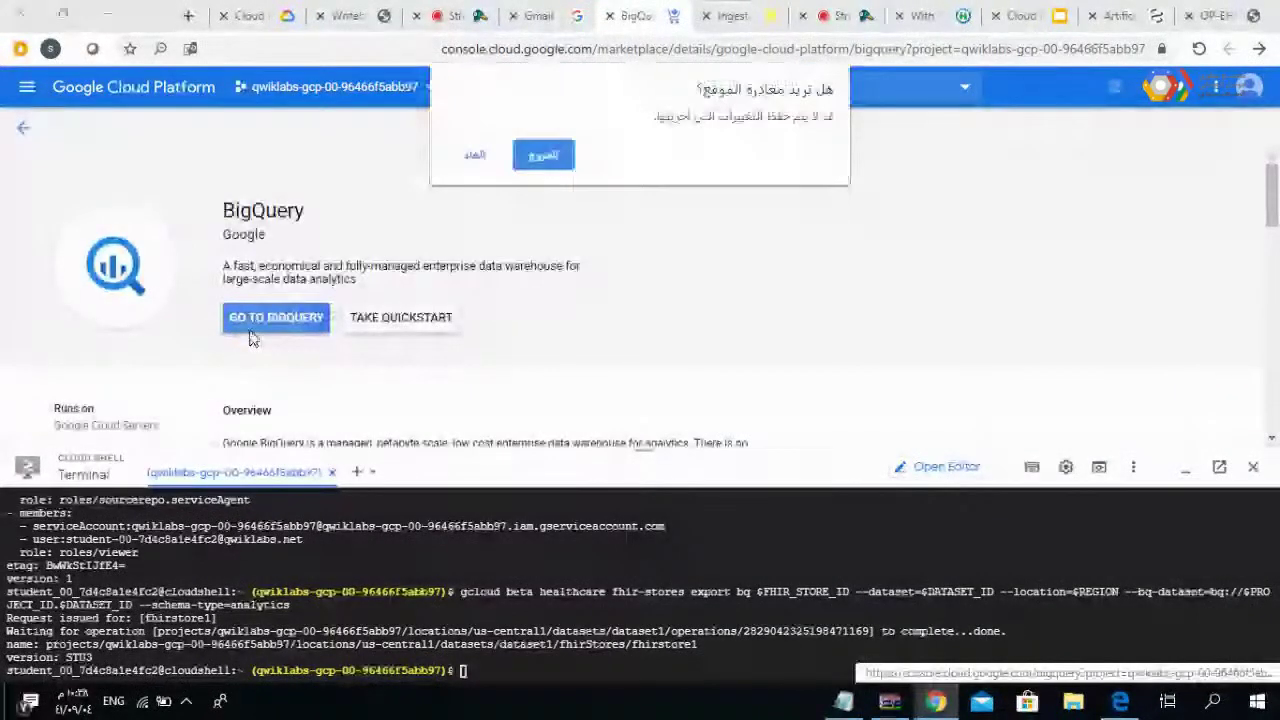
left_click(552, 158)
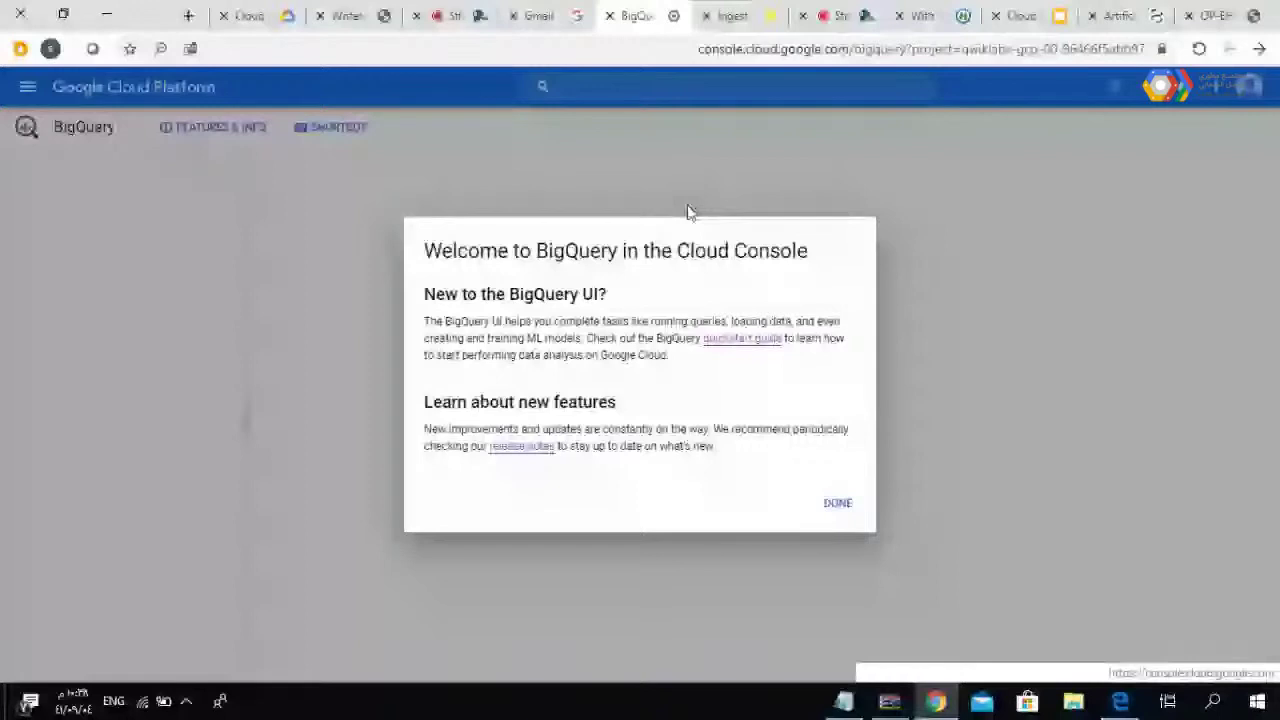
- Following the lab's instructions, open the AllergyIntolerance table of dataset1 in BigQuery and switch to its data preview
key("ctrl+Tab")
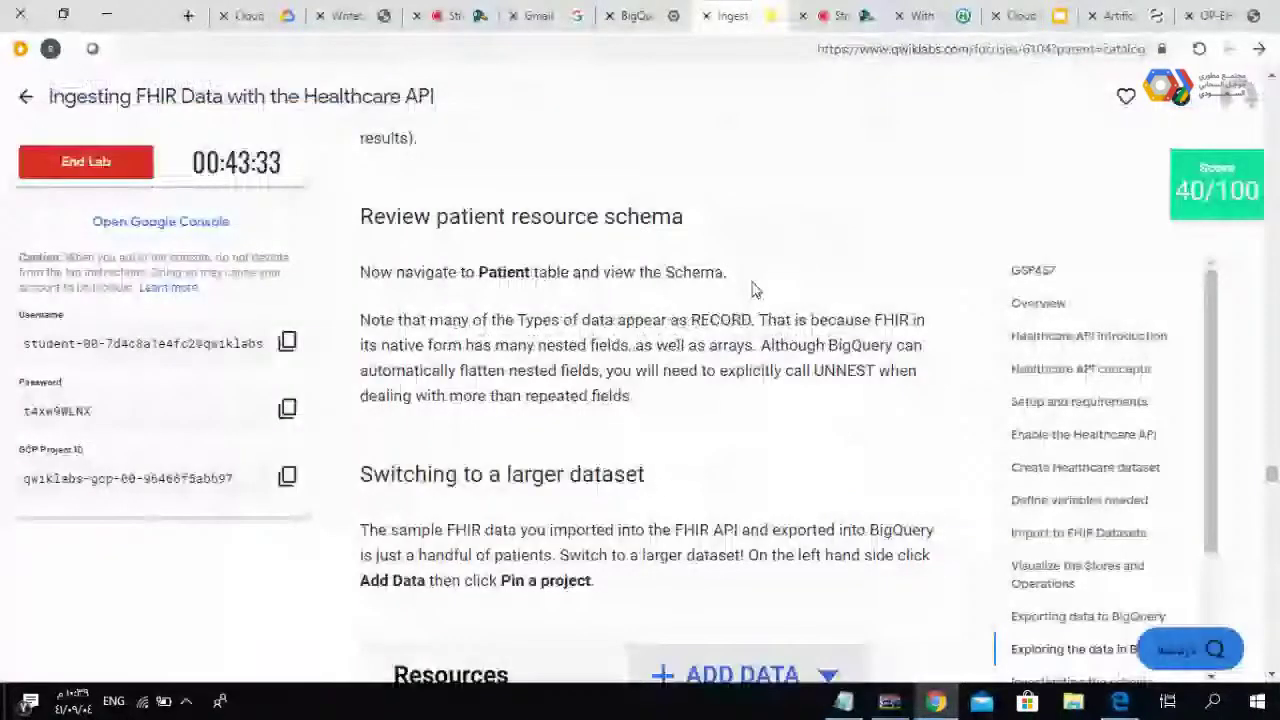
scroll(755, 290, "up", 1)
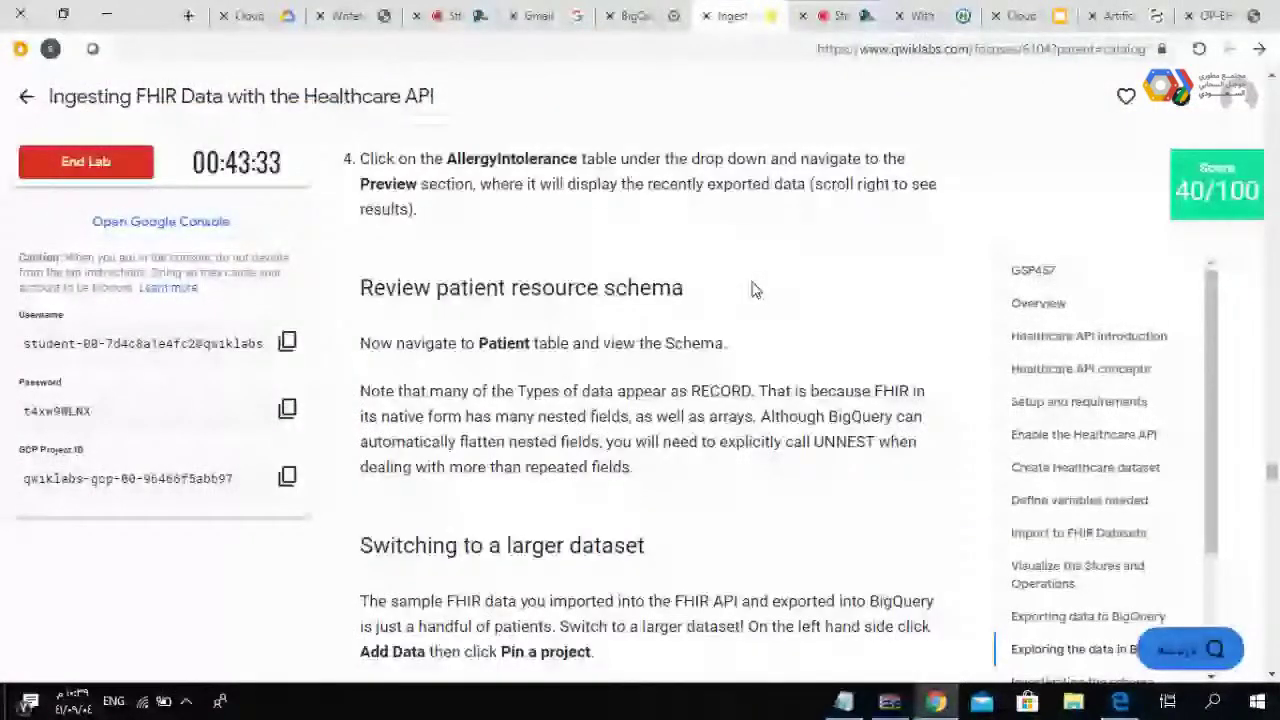
scroll(755, 290, "up", 2)
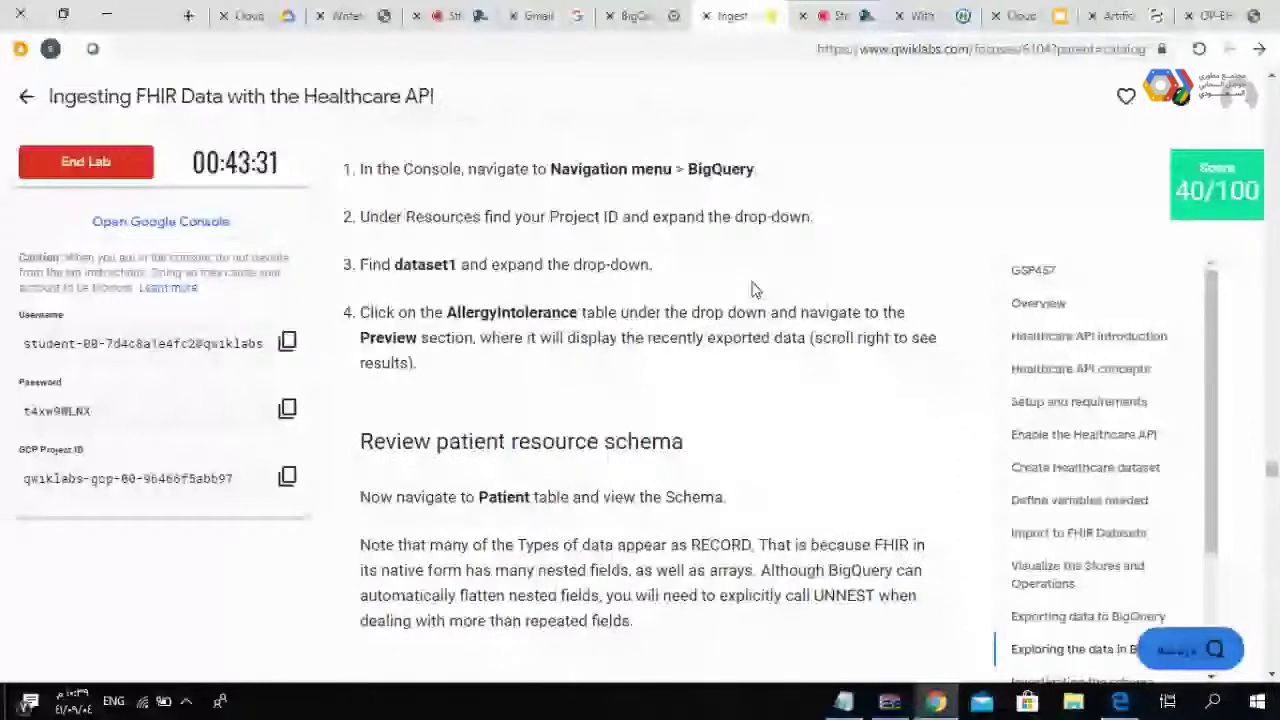
key("ctrl+shift+Tab")
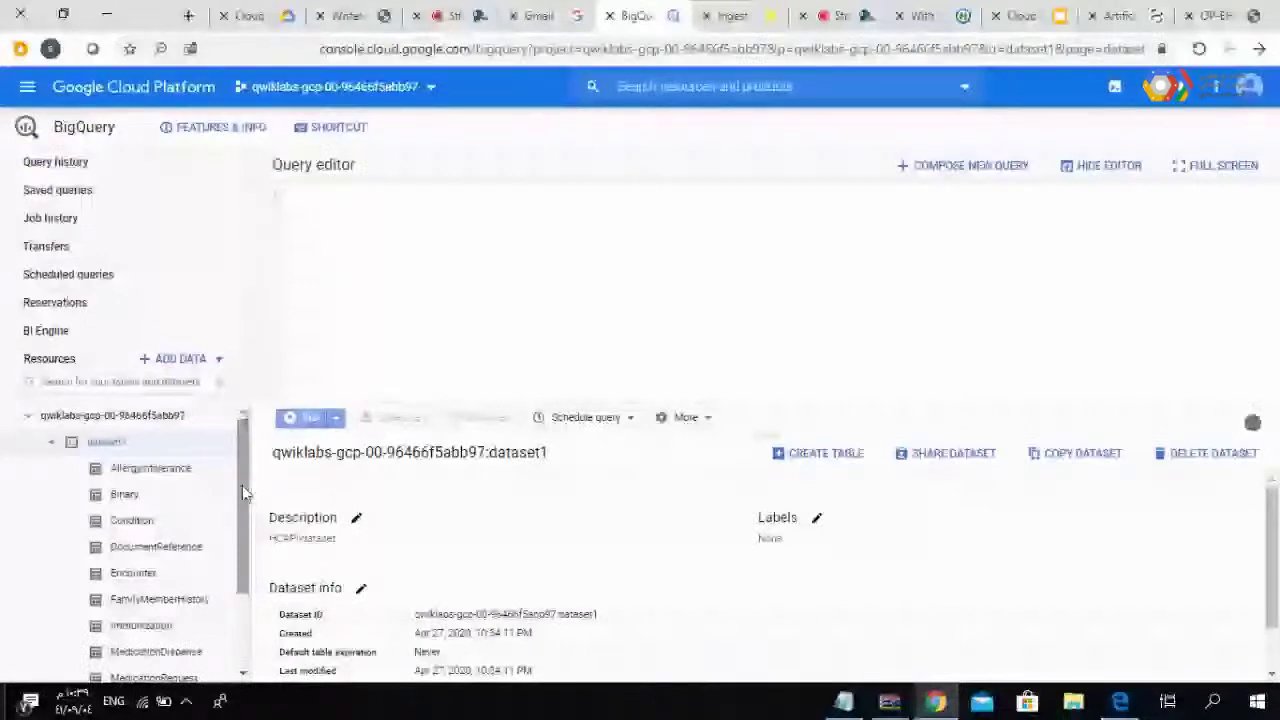
left_click(150, 468)
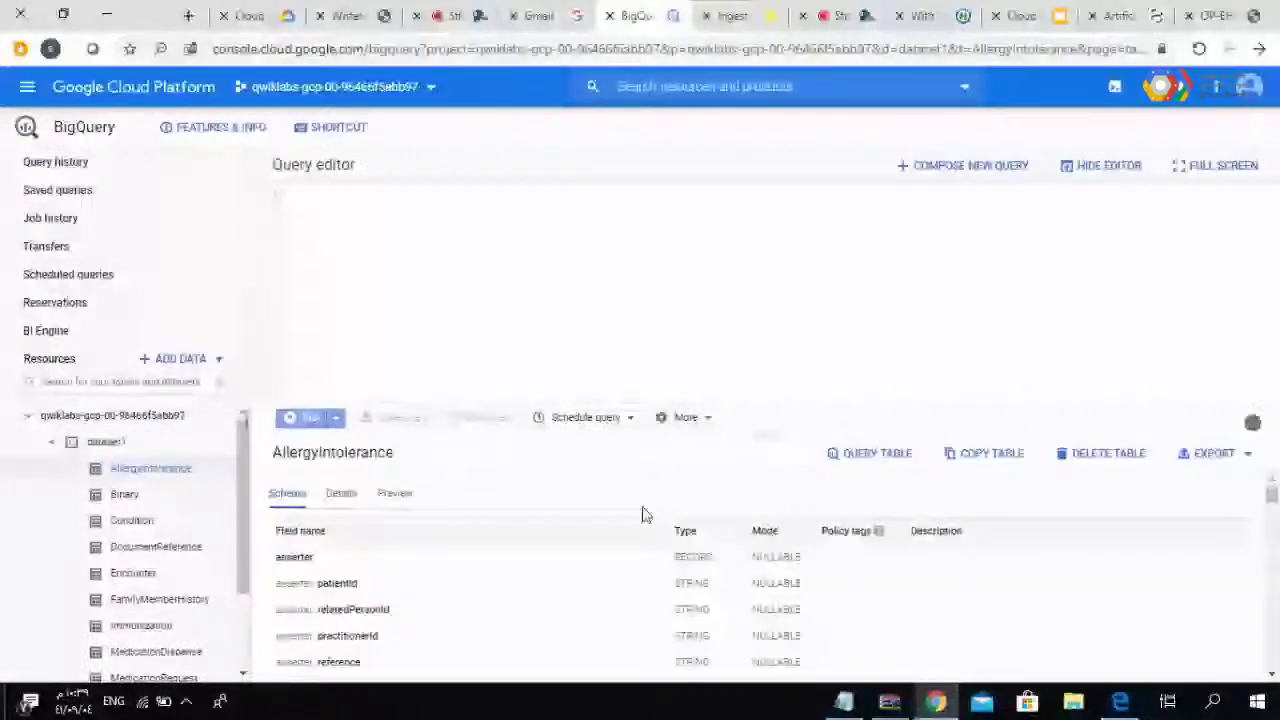
left_click(762, 20)
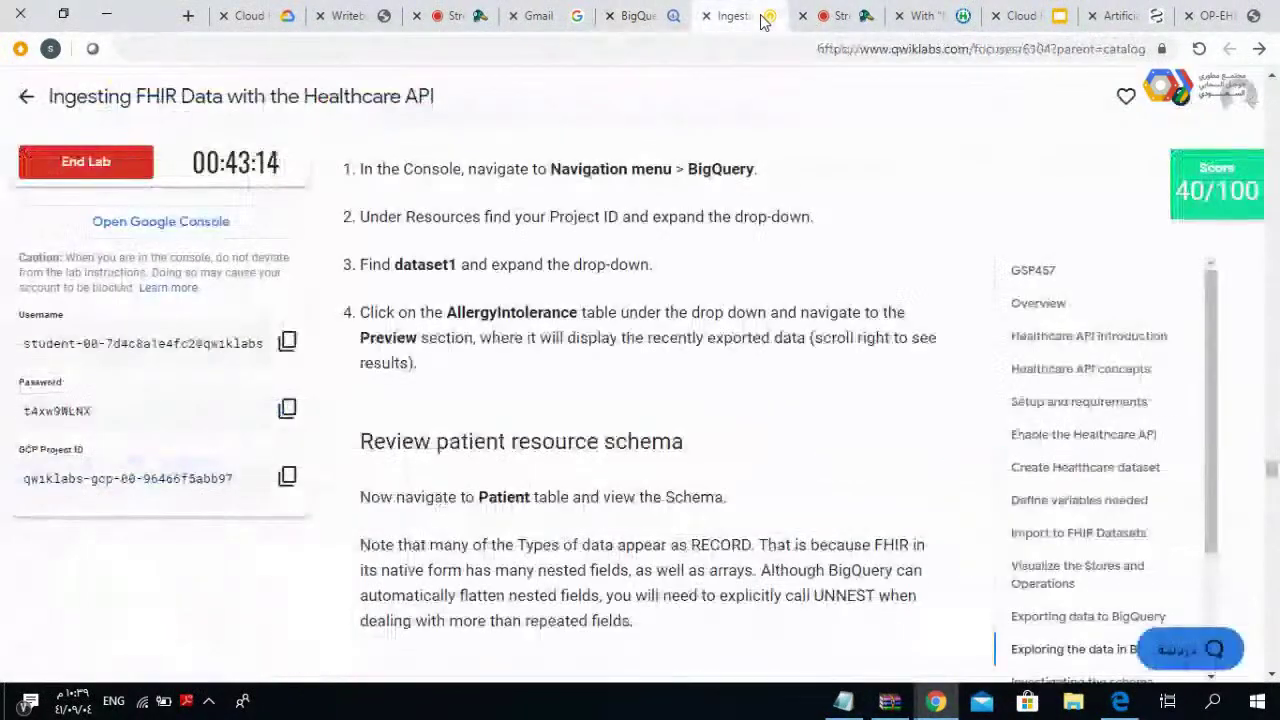
left_click(660, 20)
left_click(424, 499)
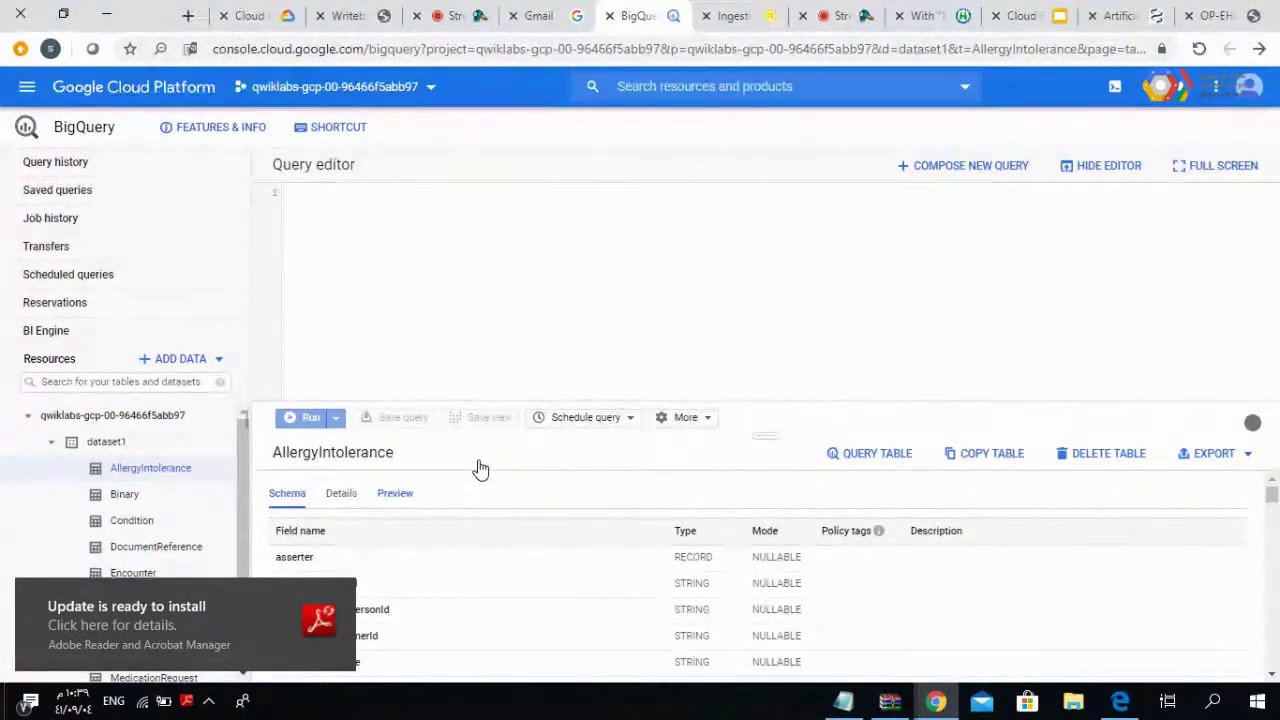
- Read the lab's sections on reviewing the Patient resource schema and switching to a larger dataset by pinning a project
left_click(778, 8)
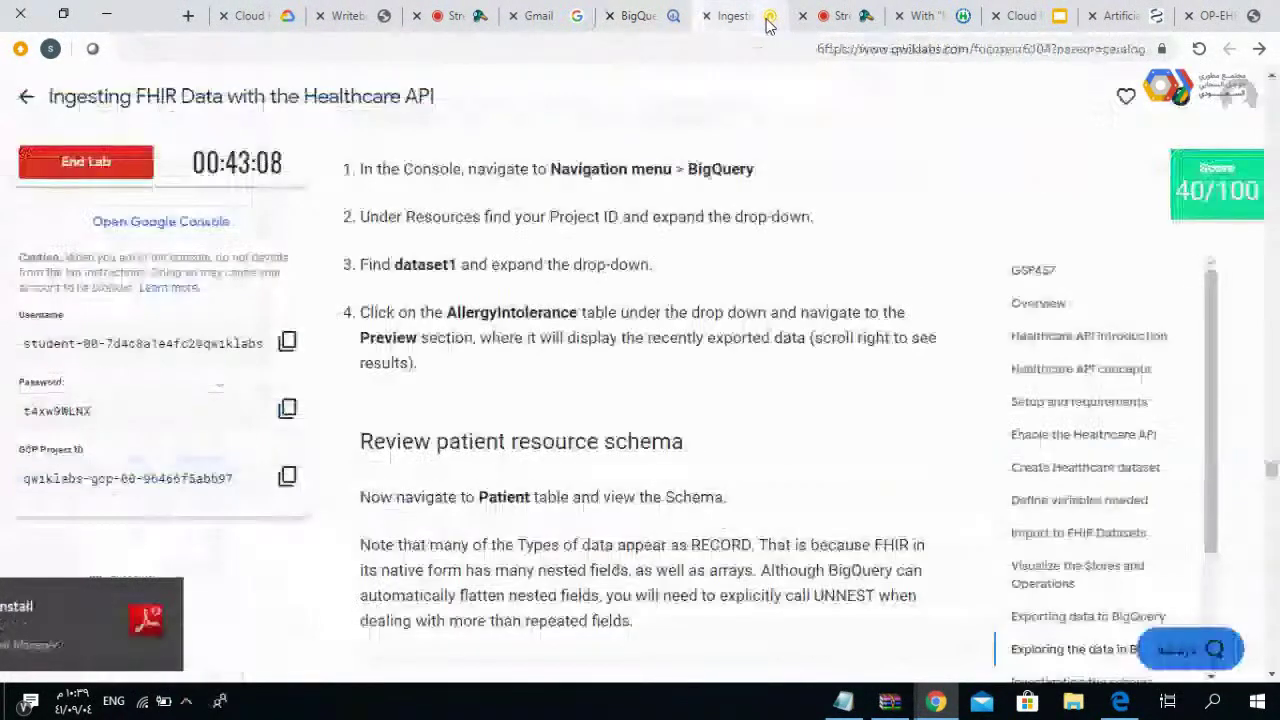
scroll(583, 535, "down", 3)
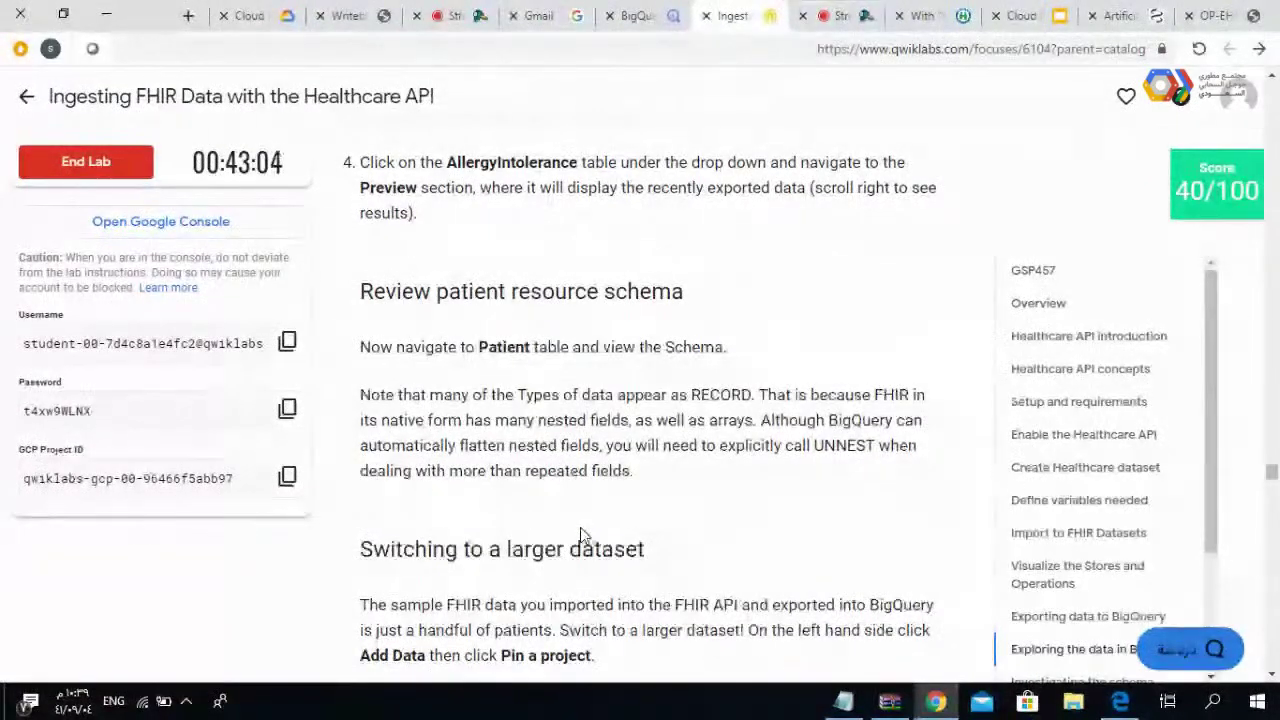
scroll(583, 535, "down", 2)
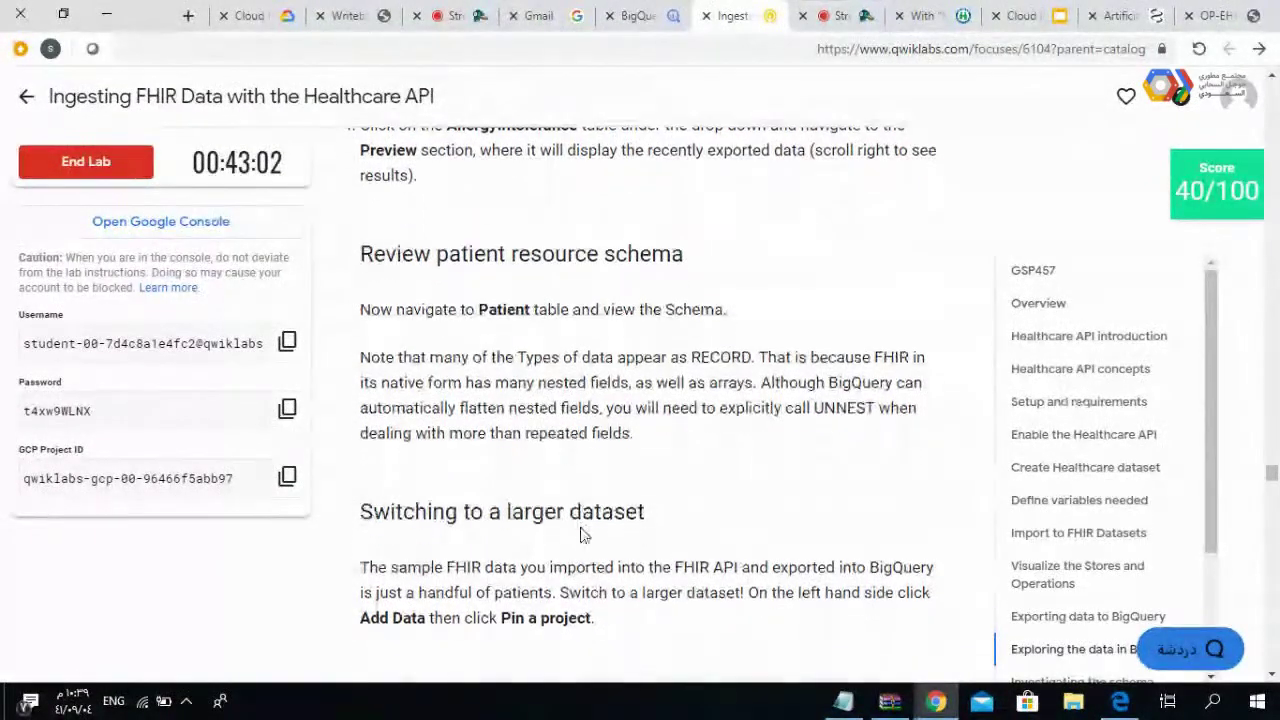
scroll(583, 535, "down", 5)
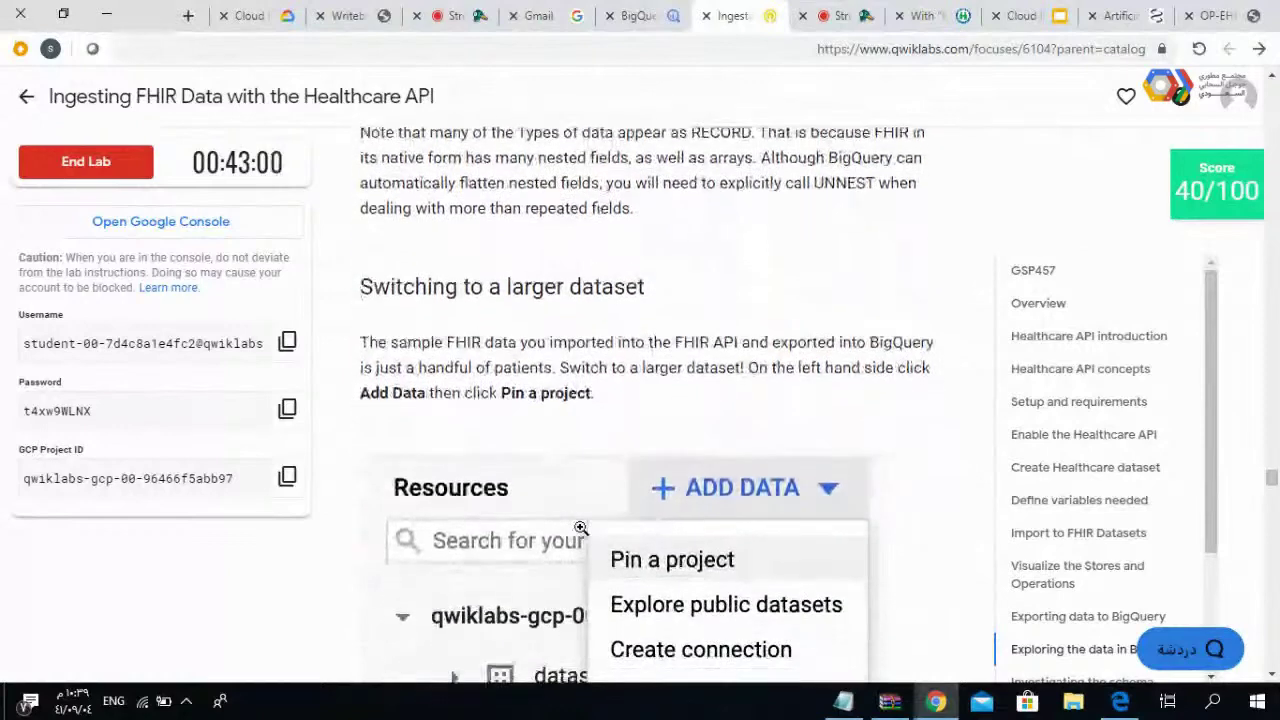